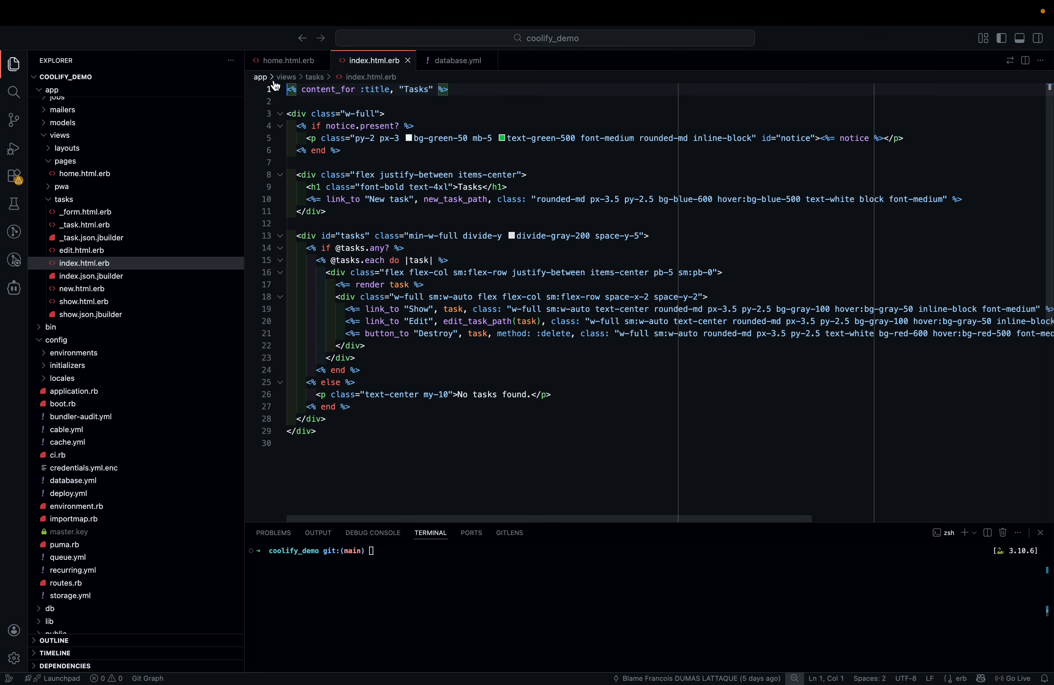
# Review the home and tasks index views, and check the Rails gem line in the Gemfile.
pyautogui.click(285, 61)
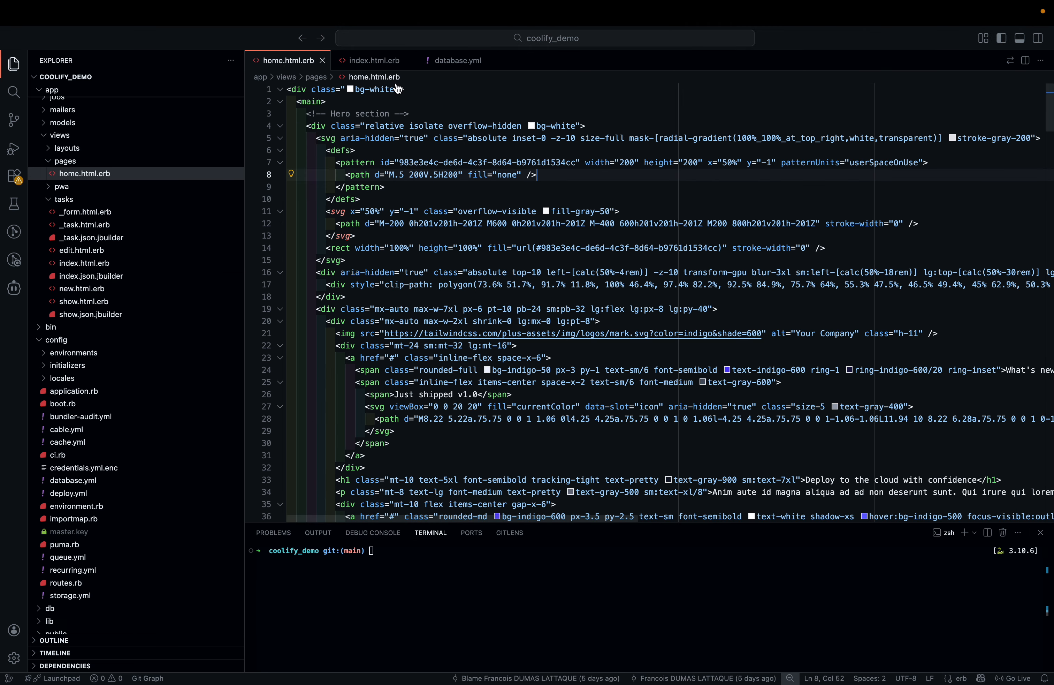
pyautogui.click(388, 58)
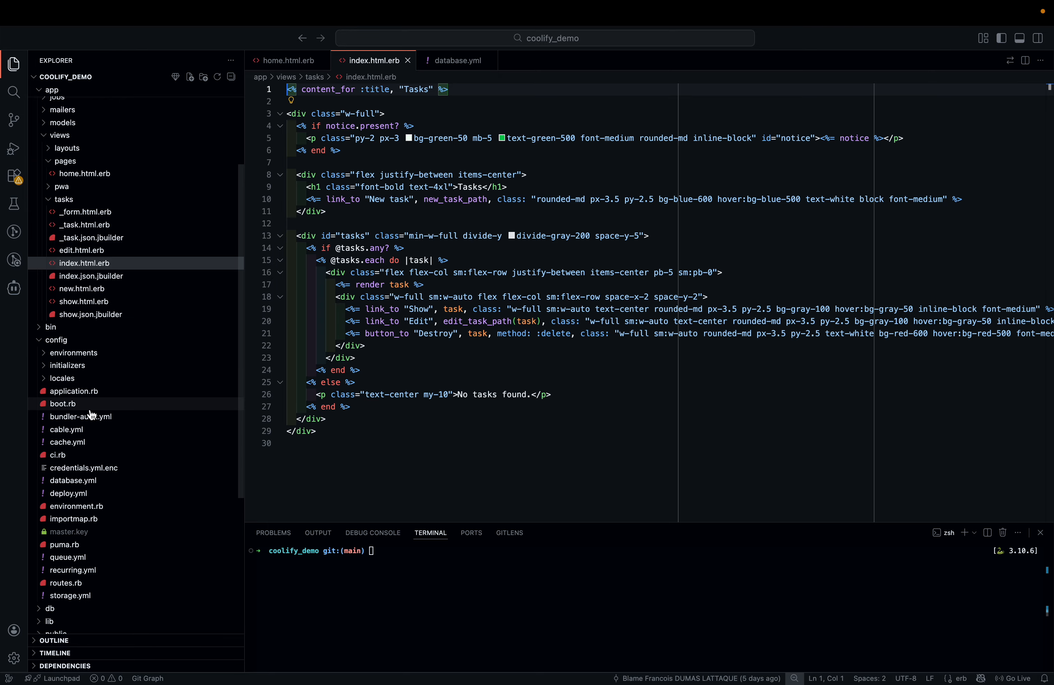
pyautogui.scroll(-5, 92, 414)
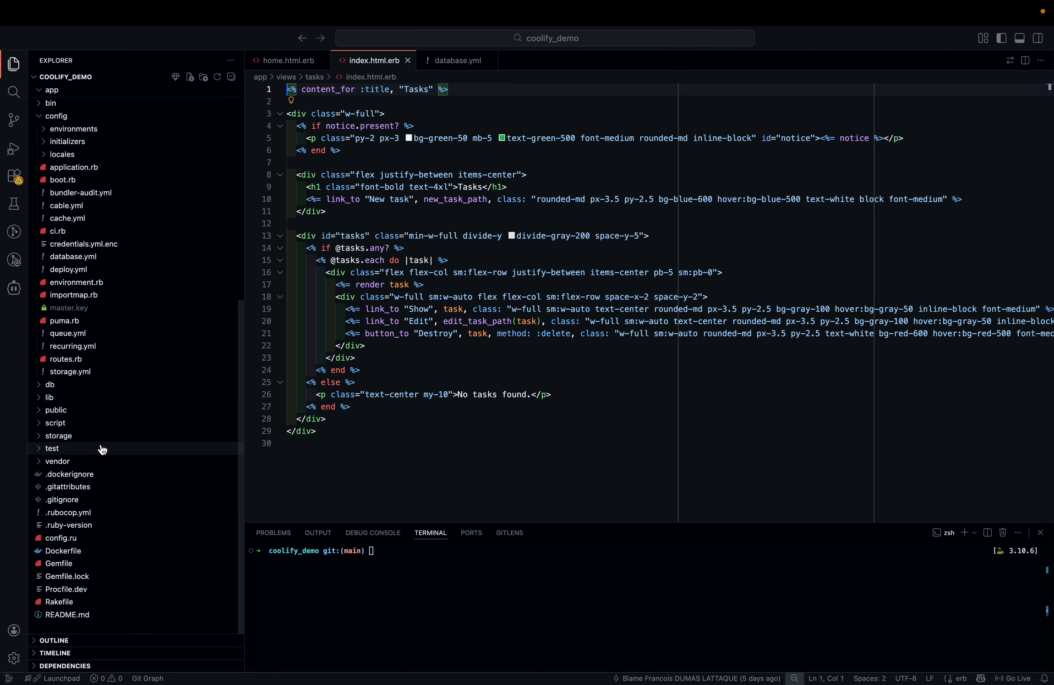
pyautogui.click(78, 564)
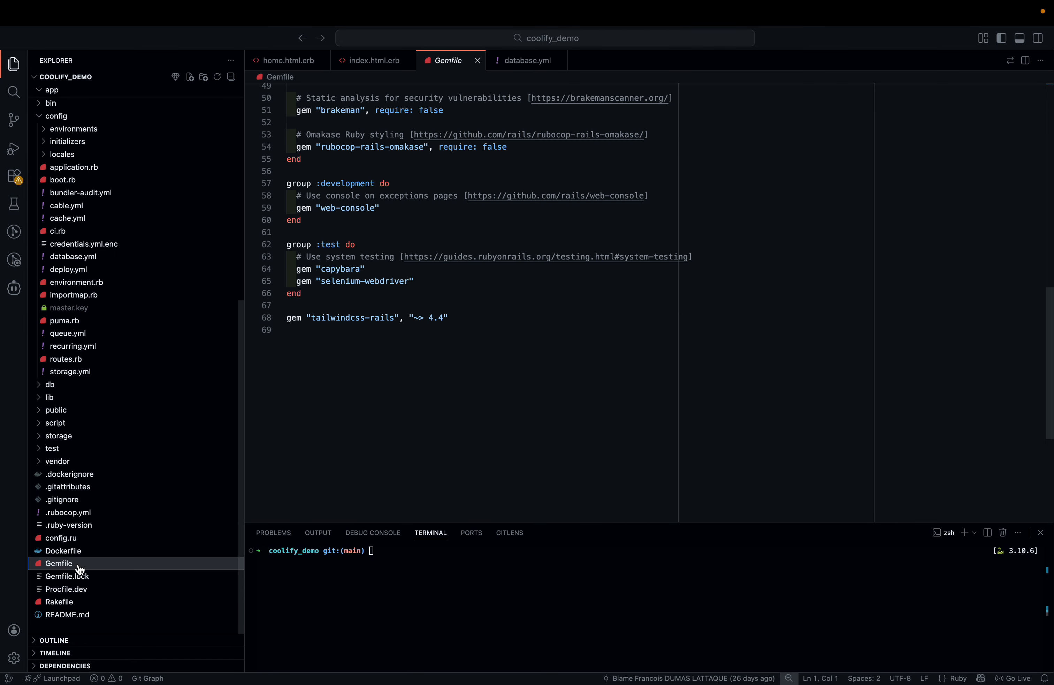
pyautogui.moveTo(415, 126); pyautogui.dragTo(287, 126)
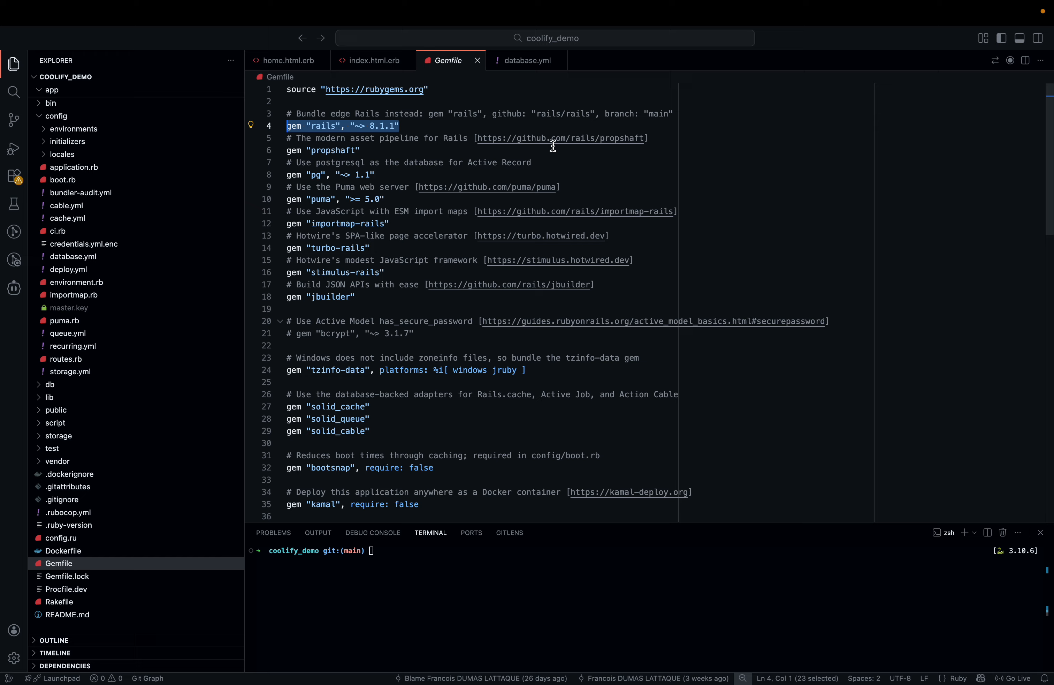
# Open the Dockerfile and read through its build stages down to the server start section.
pyautogui.click(100, 552)
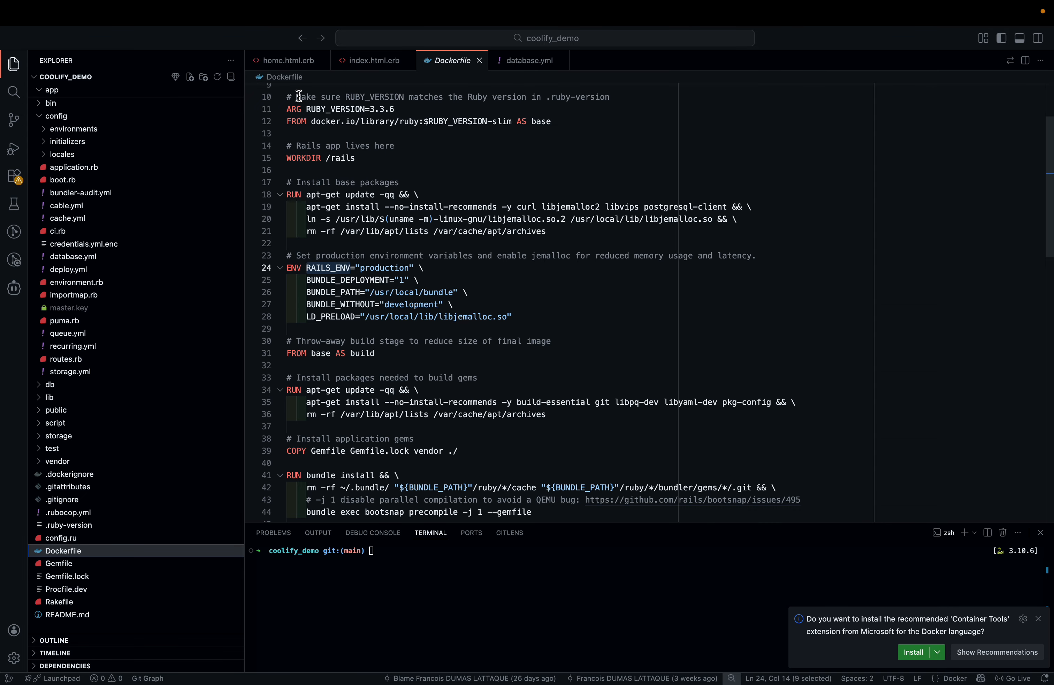
pyautogui.moveTo(299, 96); pyautogui.dragTo(486, 676)
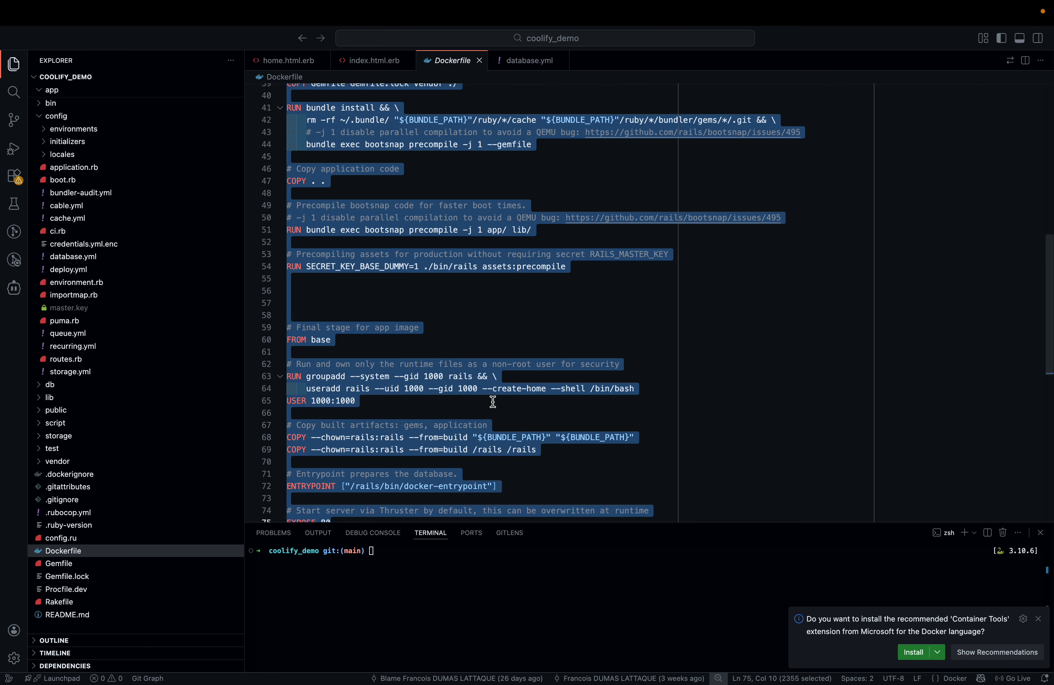
pyautogui.click(404, 299)
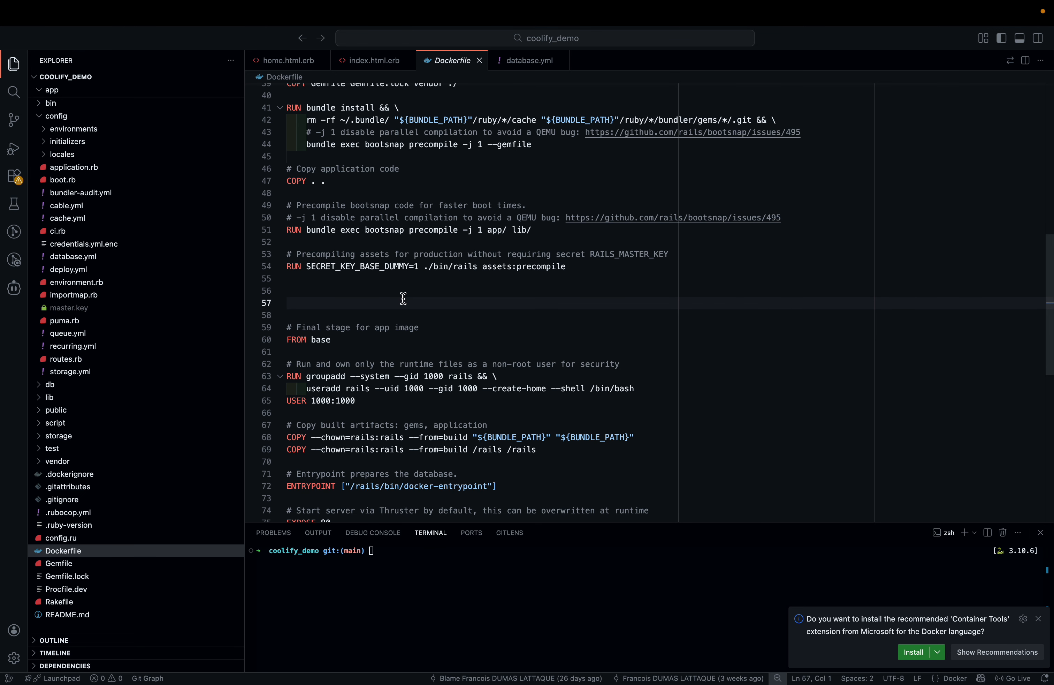
# Revisit the two view files and the Dockerfile, dismiss the extension suggestion, and view the production settings in database.yml.
pyautogui.click(319, 59)
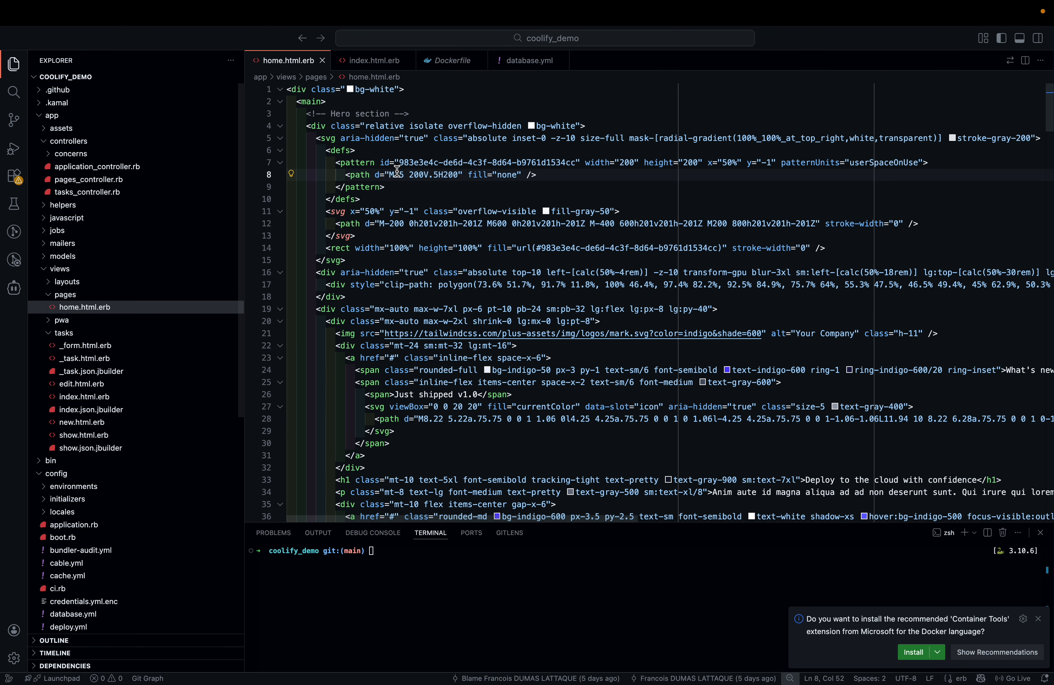
pyautogui.click(369, 60)
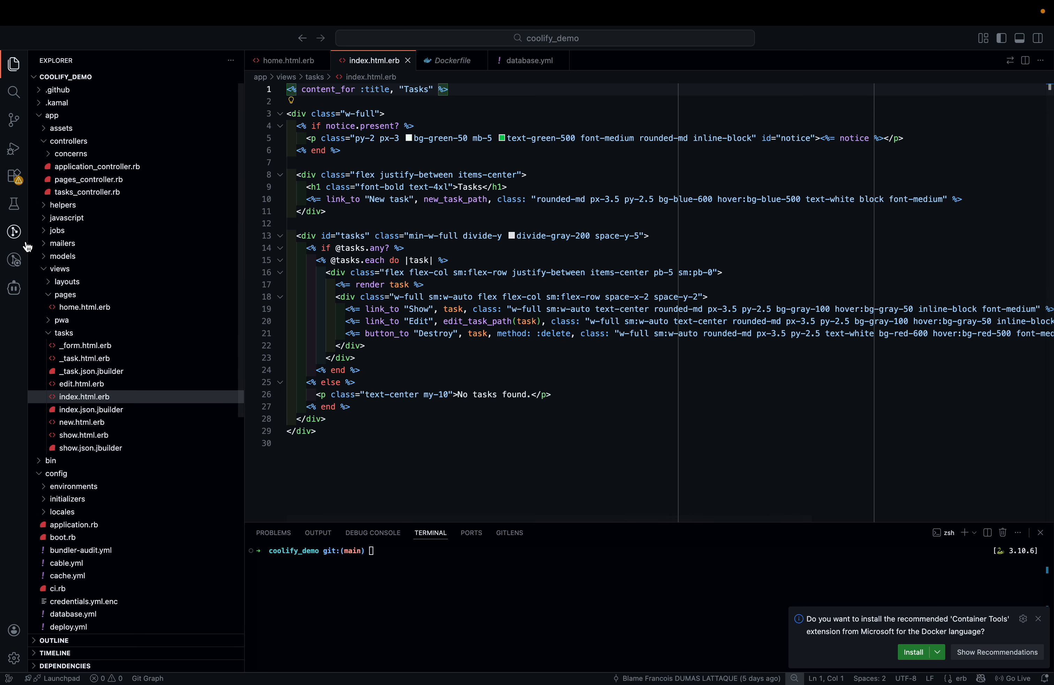
pyautogui.click(462, 63)
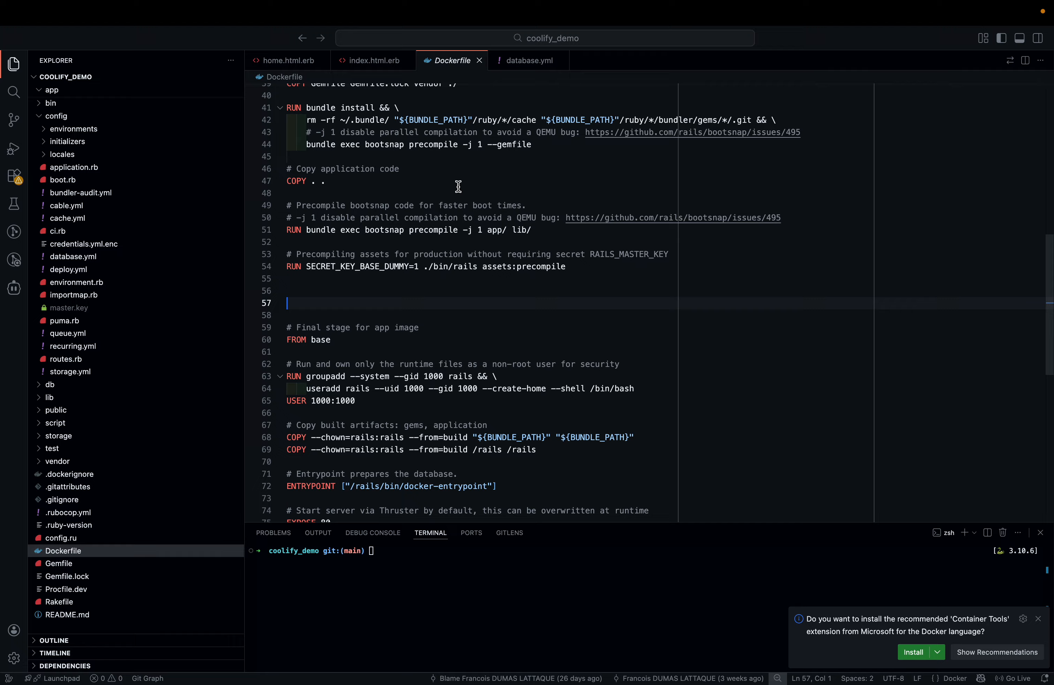
pyautogui.click(1039, 620)
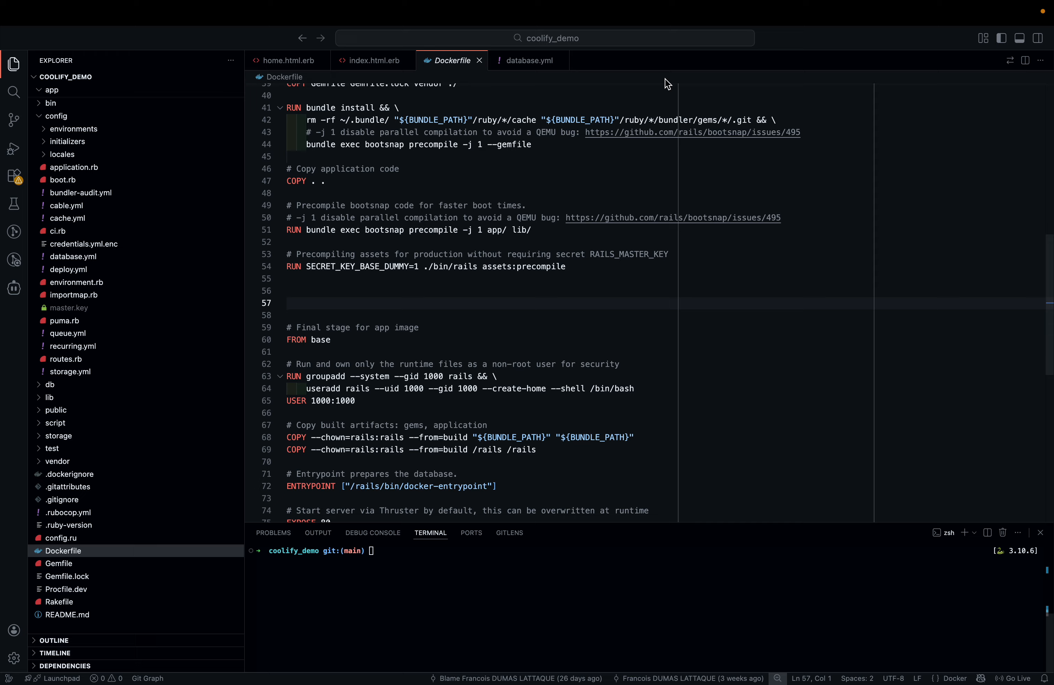
pyautogui.click(530, 62)
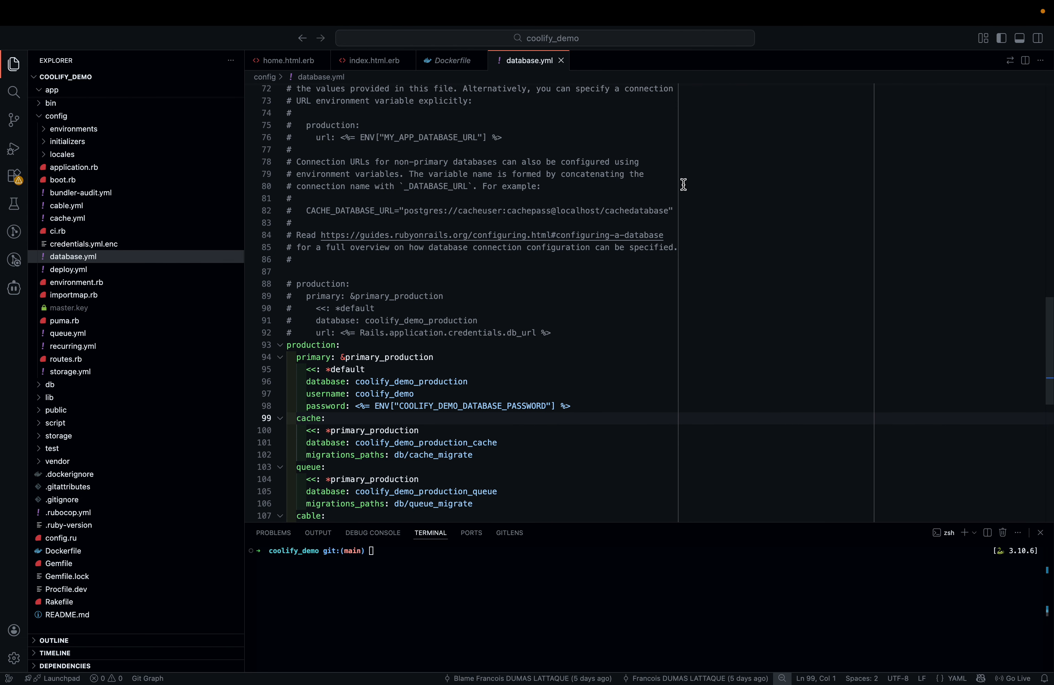
# Switch to Coolify in the browser and add an environment named coolify_demo to the rails-app project.
pyautogui.hotkey('ctrl', 'Right')
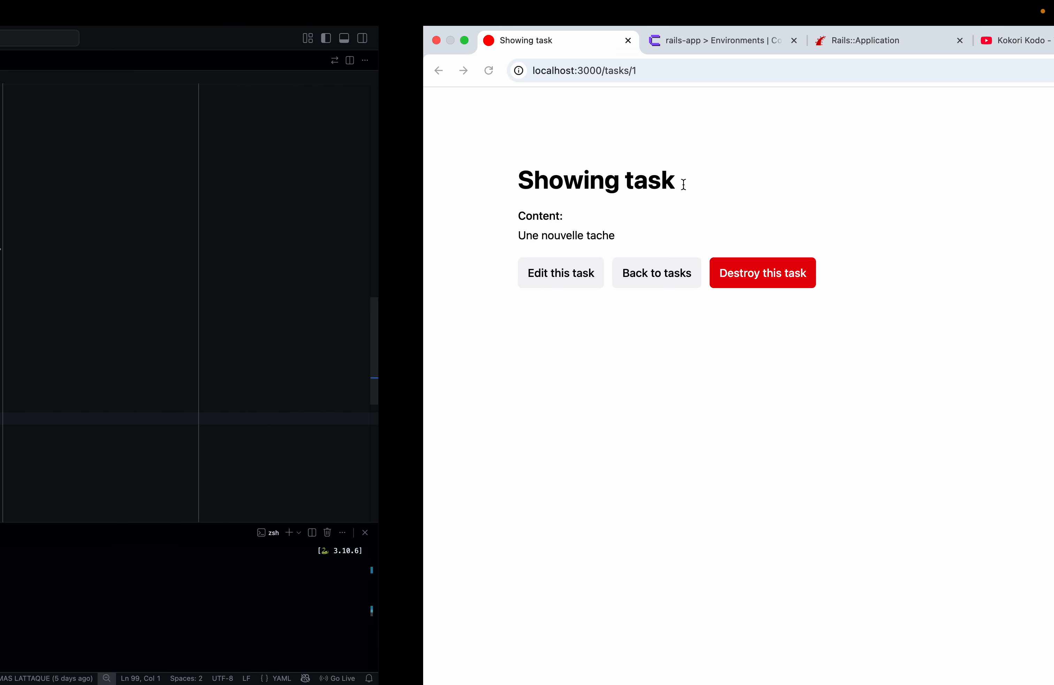
pyautogui.click(307, 52)
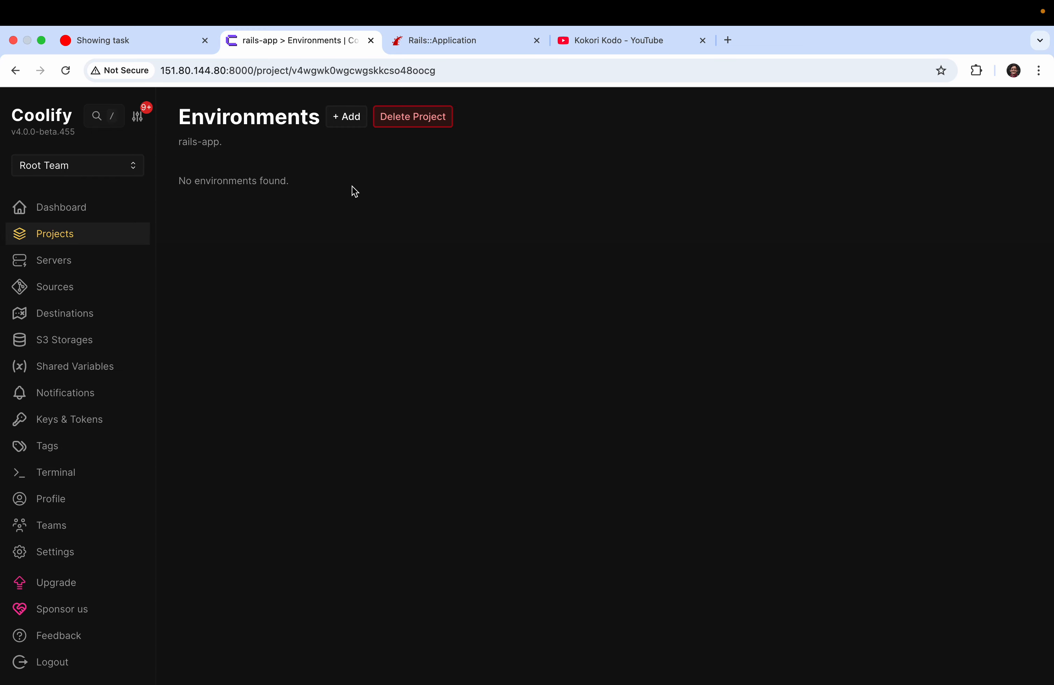
pyautogui.click(352, 124)
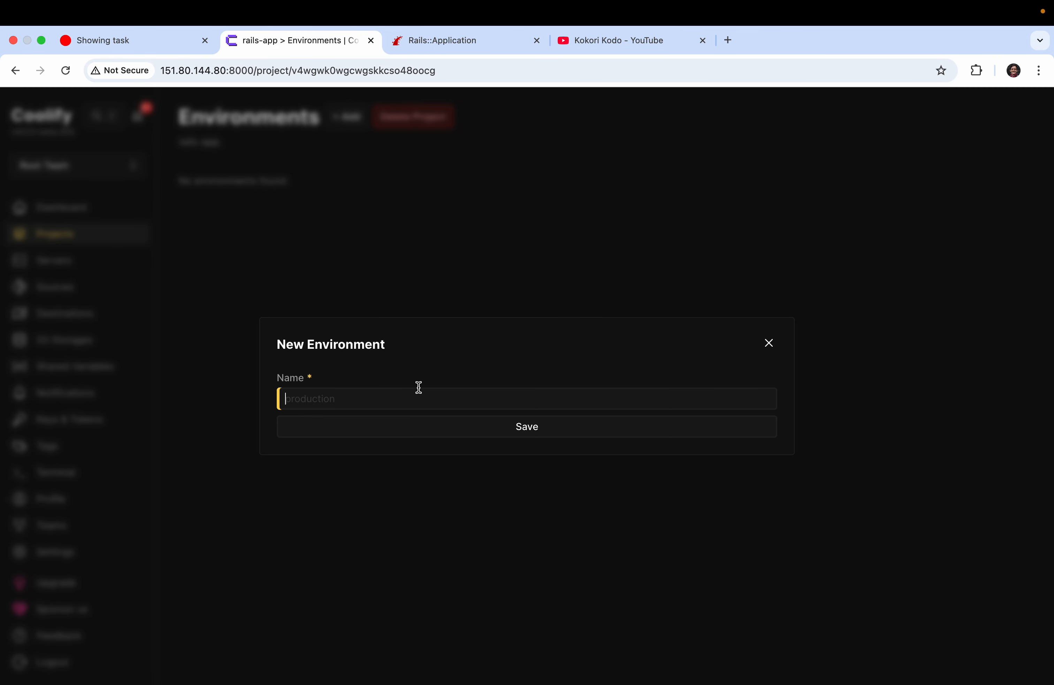
pyautogui.write('coolify_demo')
pyautogui.press('Return')
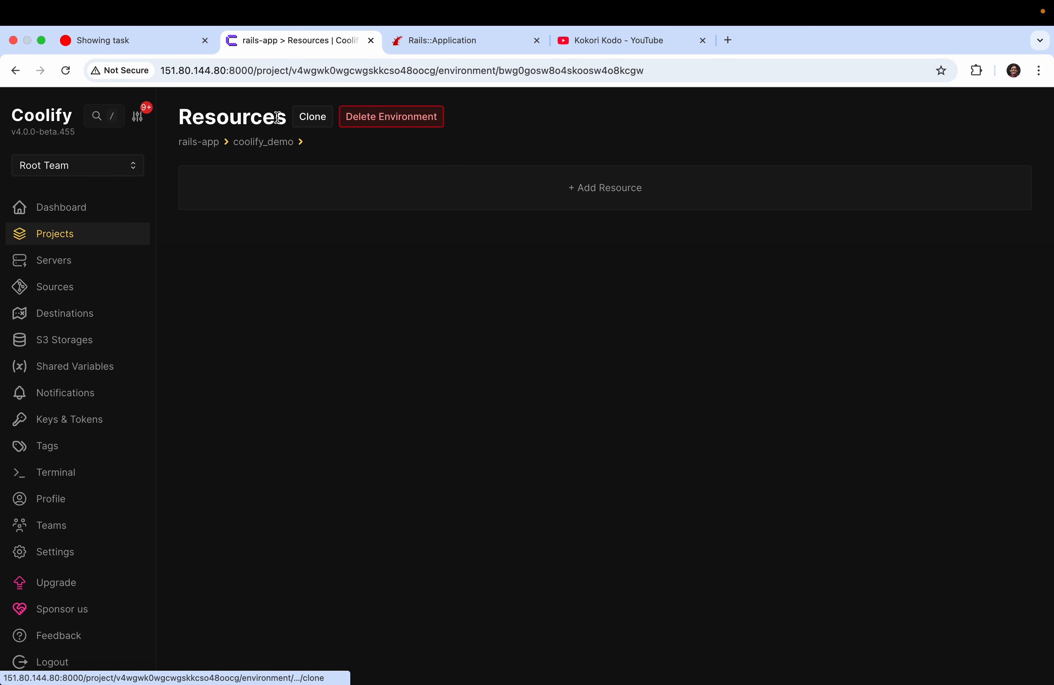
# Add a PostgreSQL 17 (default) database resource to the coolify_demo environment.
pyautogui.click(549, 198)
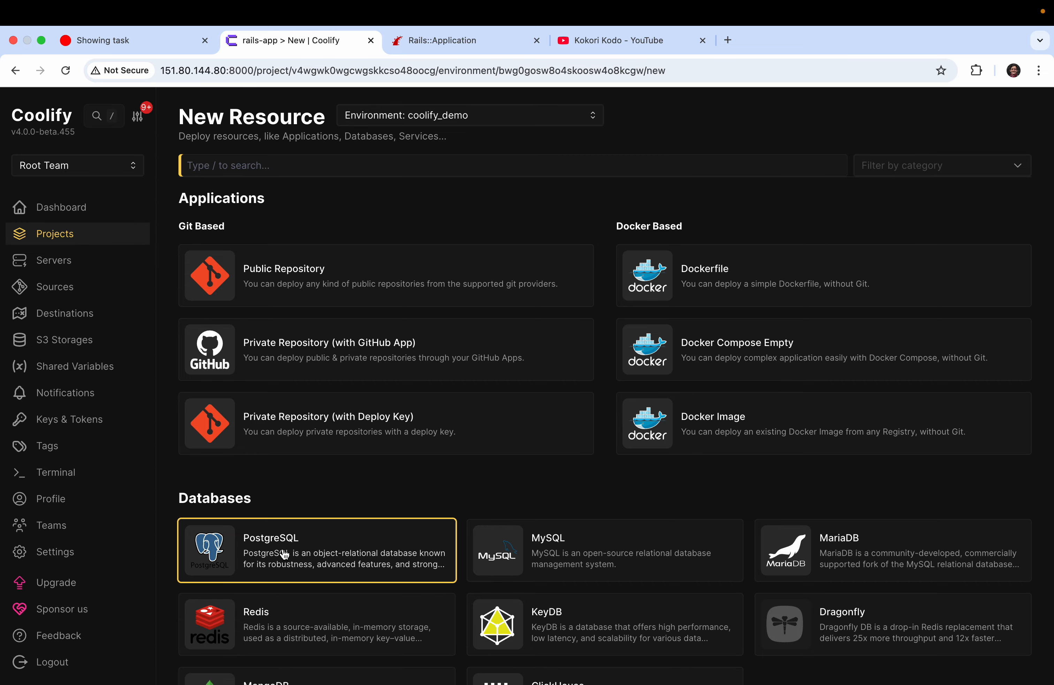
pyautogui.click(284, 553)
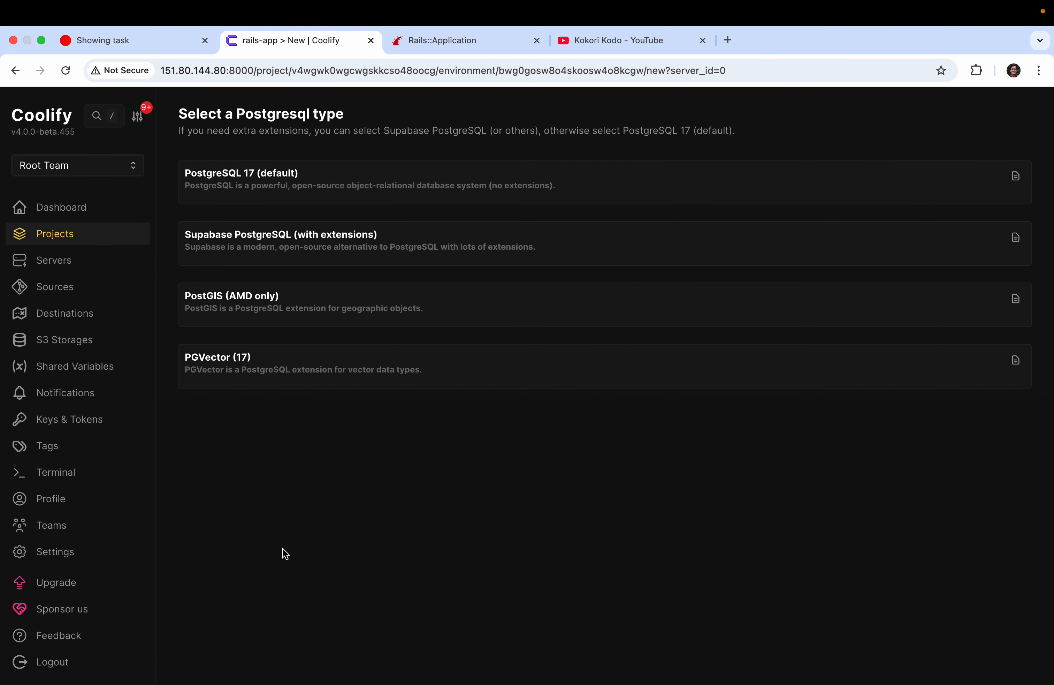
pyautogui.click(301, 181)
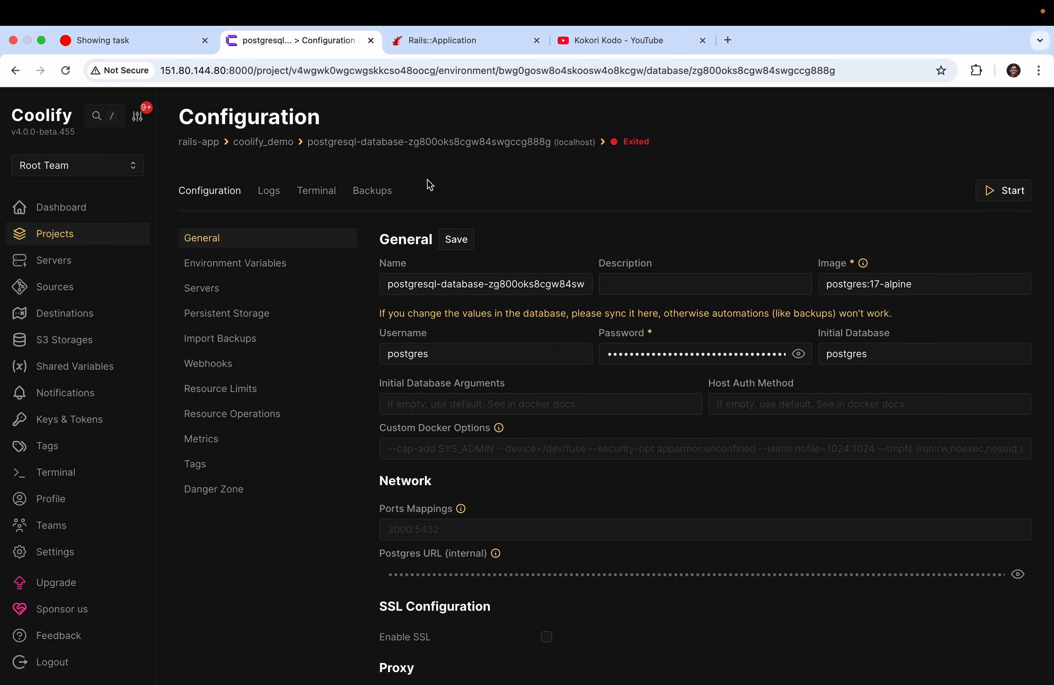
# Start the PostgreSQL database, close its startup log, and check its status.
pyautogui.click(1009, 194)
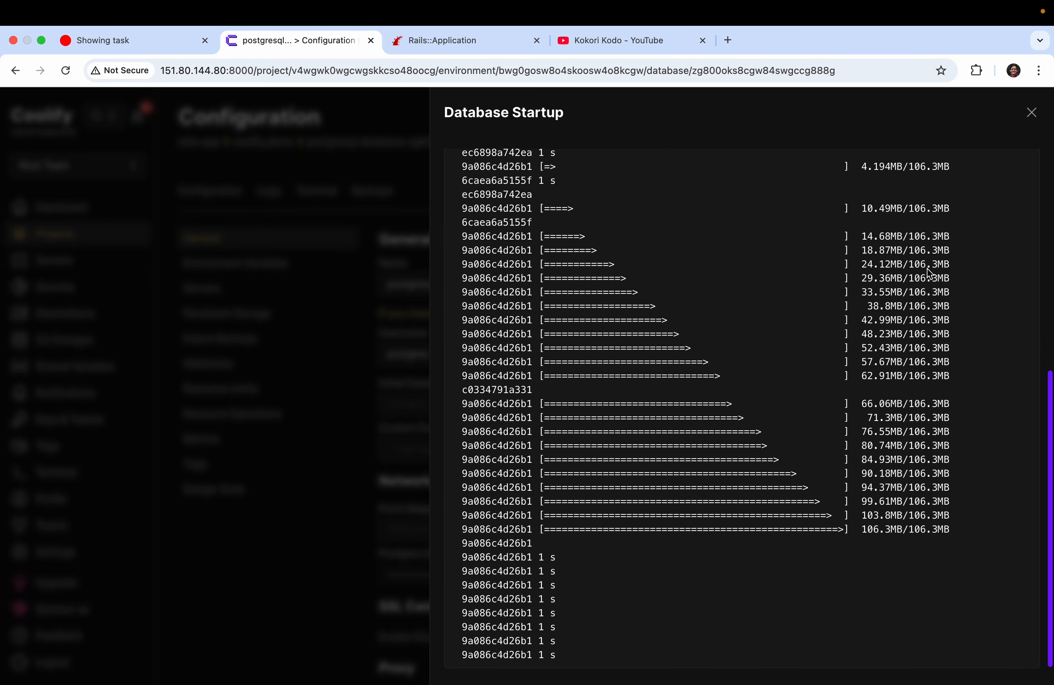
pyautogui.click(1031, 112)
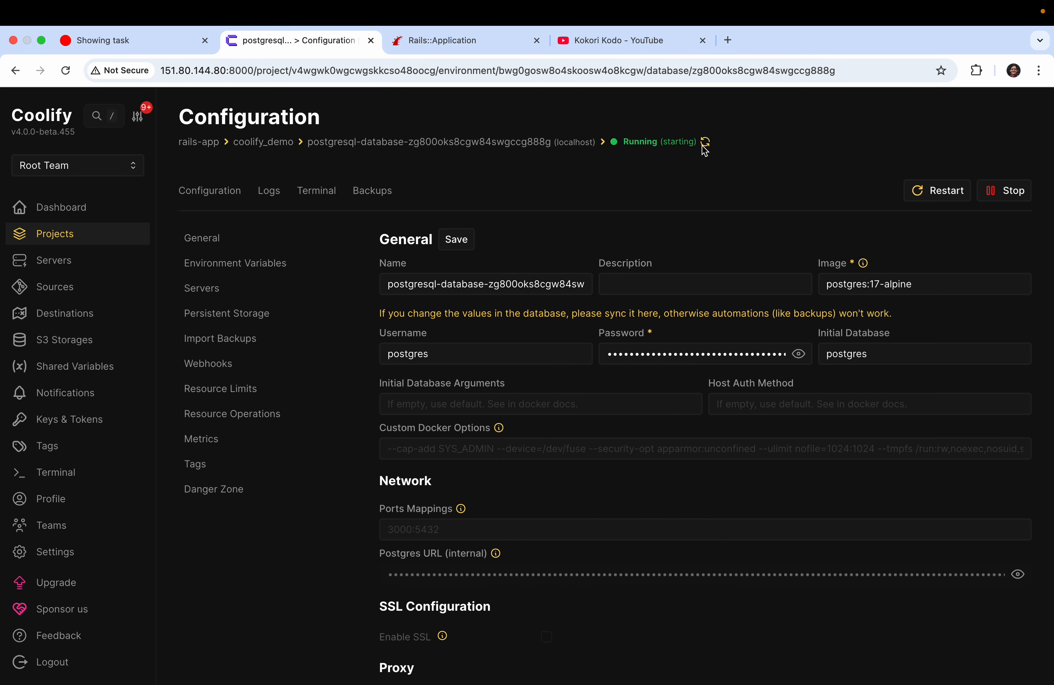
pyautogui.moveTo(629, 142); pyautogui.dragTo(666, 142)
pyautogui.moveTo(343, 142)
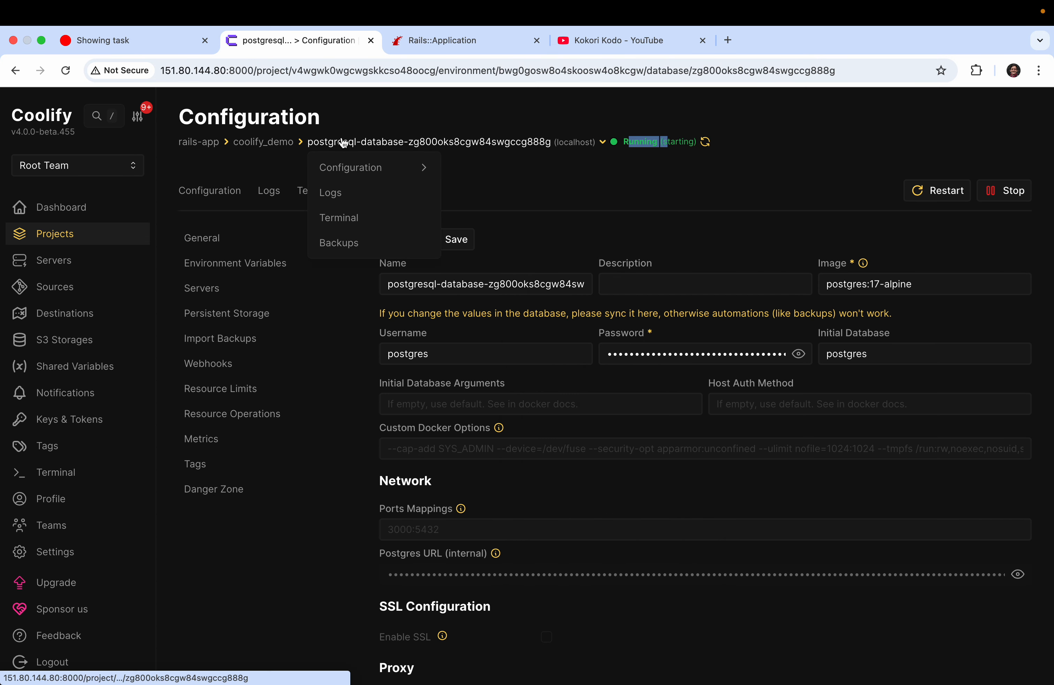
# Add a Private Repository (with GitHub App) resource to the coolify_demo environment, using the coolify-repo-demo-fr GitHub app.
pyautogui.click(271, 147)
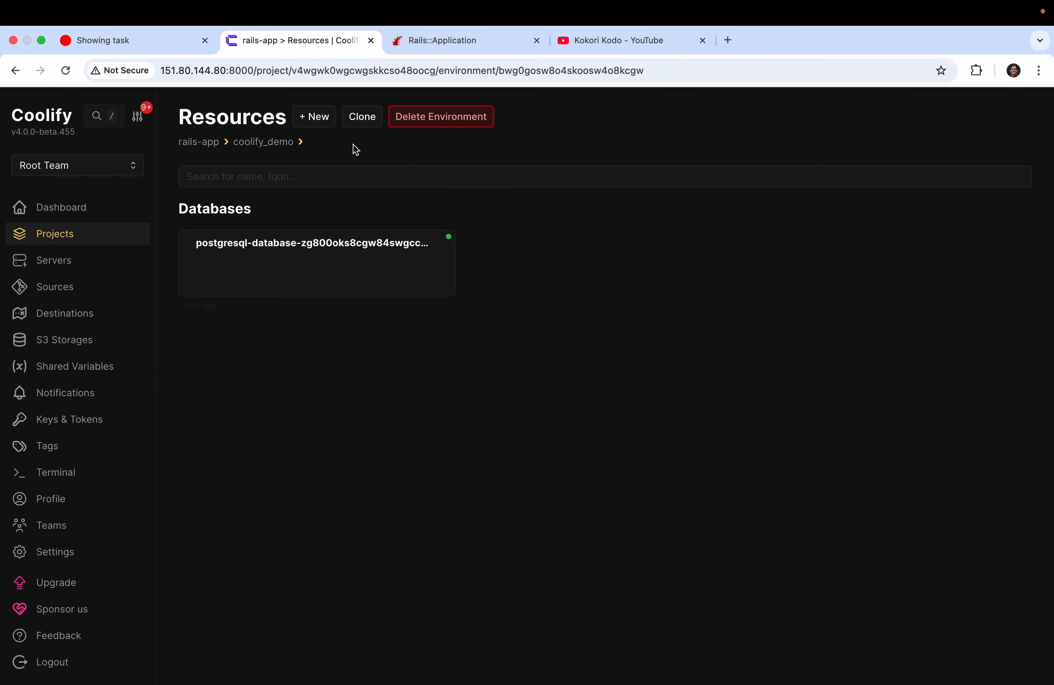
pyautogui.click(319, 117)
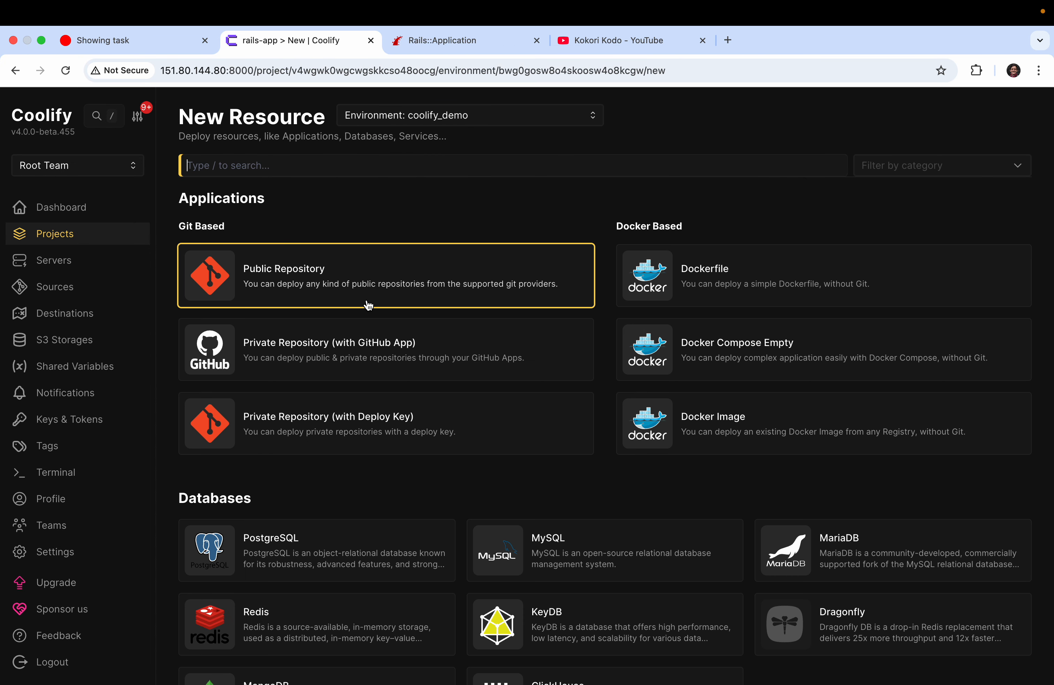
pyautogui.click(286, 348)
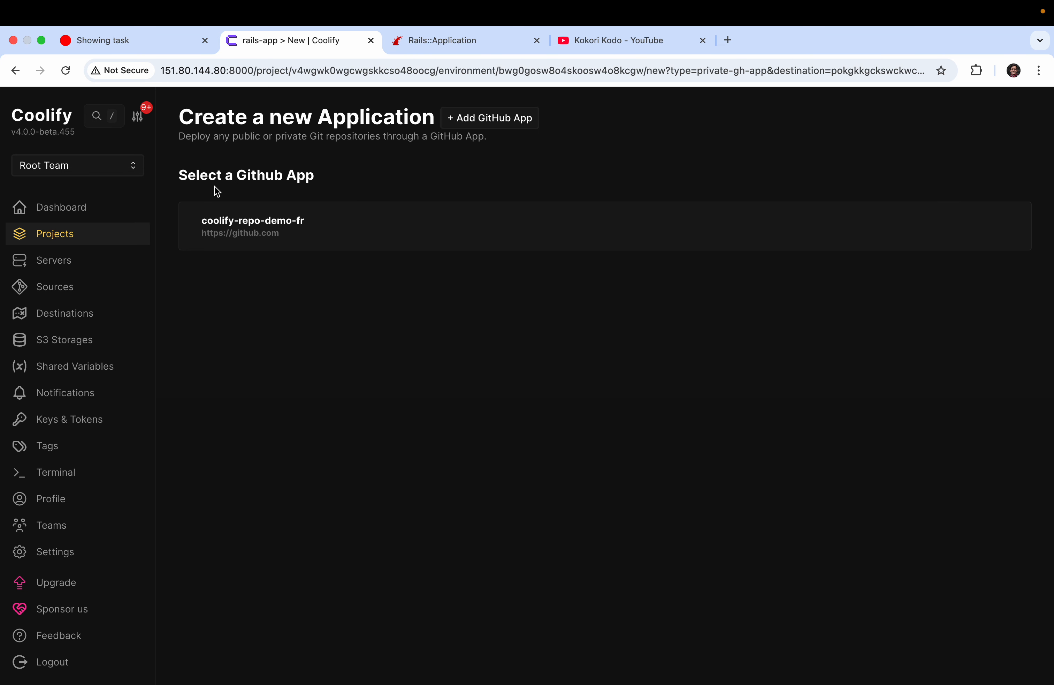
pyautogui.click(328, 239)
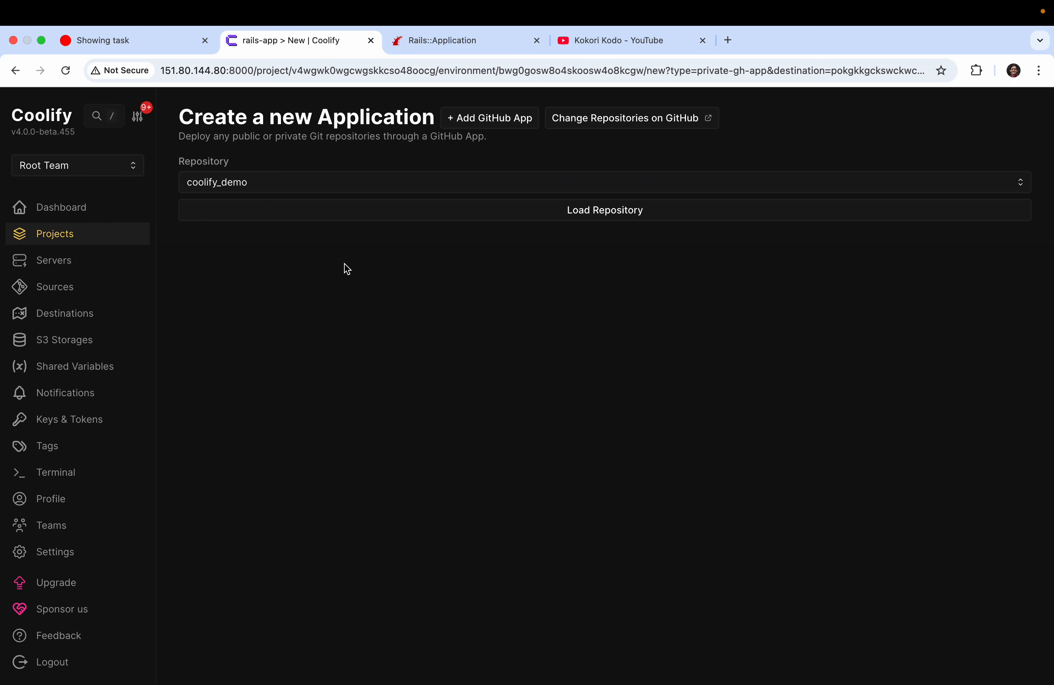
# Select the coolify_demo repository for the new application and load it.
pyautogui.click(489, 184)
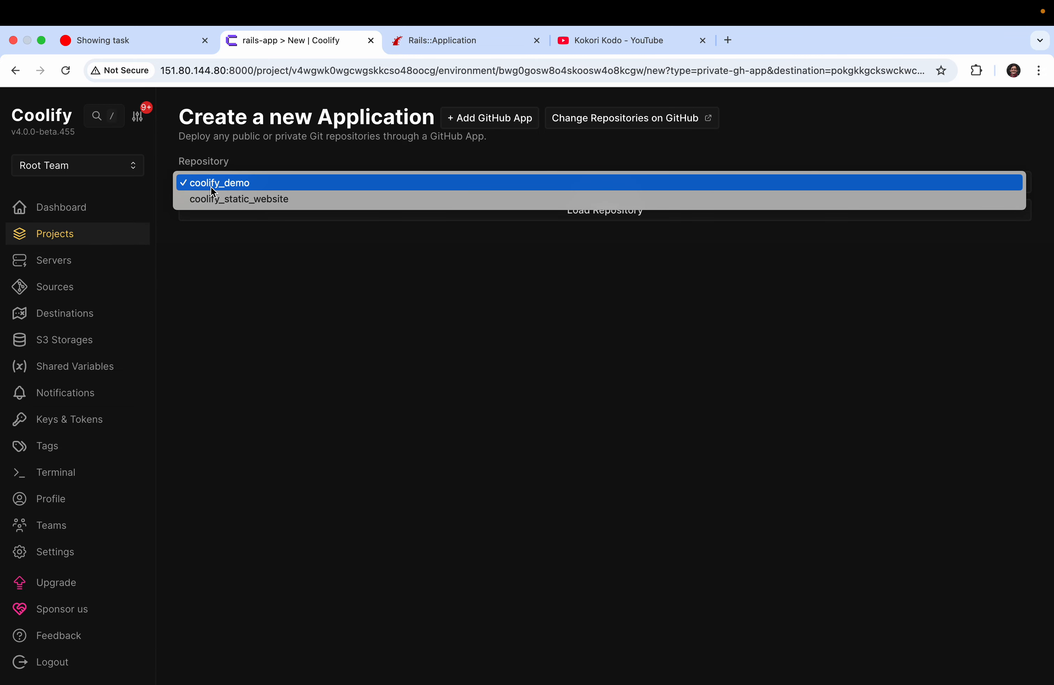
pyautogui.click(248, 184)
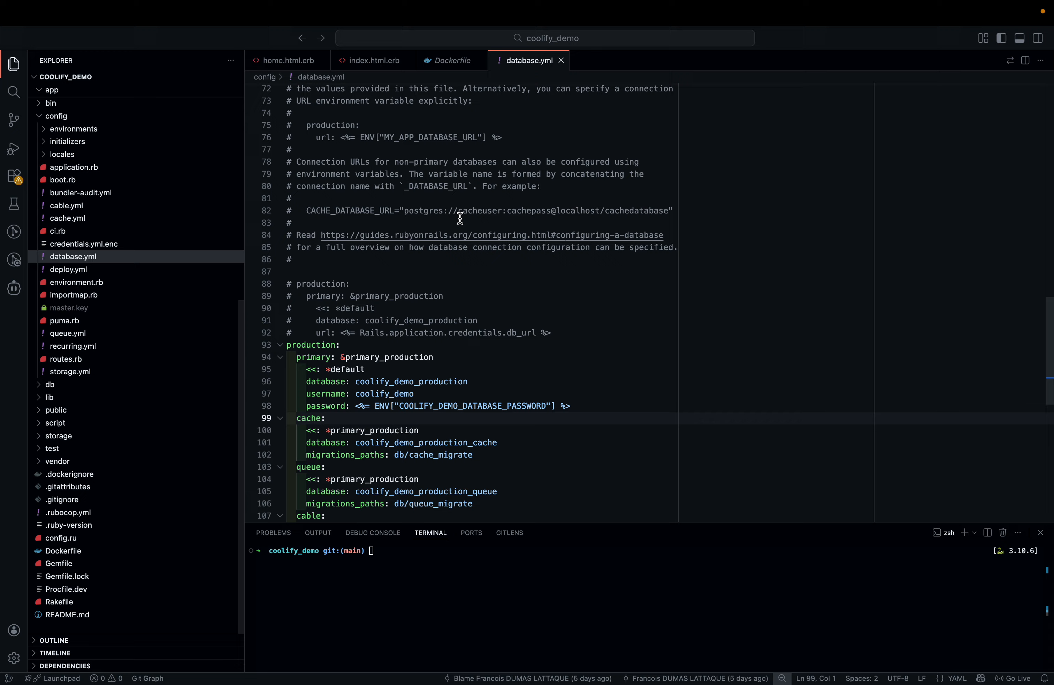
pyautogui.hotkey('ctrl', 'Right')
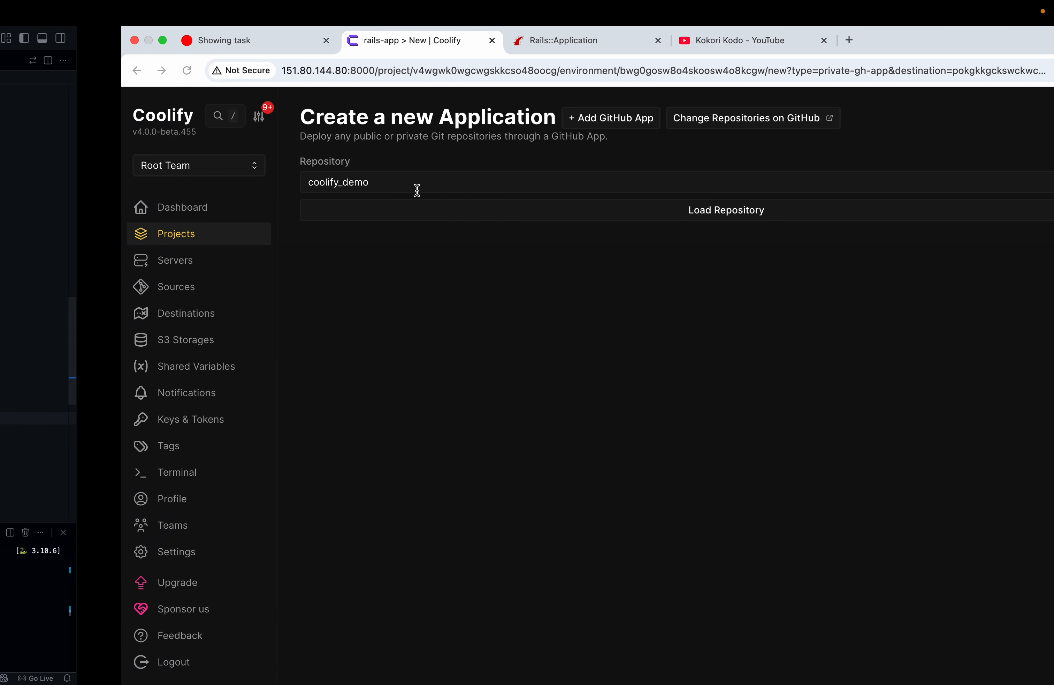
pyautogui.click(627, 211)
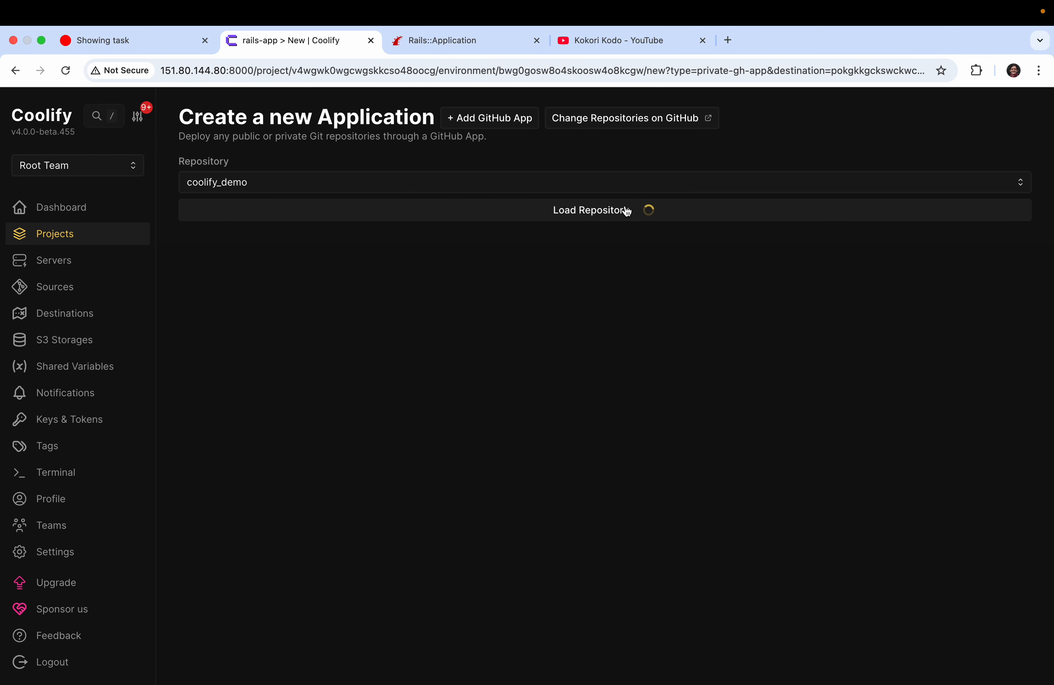
# Set the application's build pack to Dockerfile.
pyautogui.moveTo(257, 336)
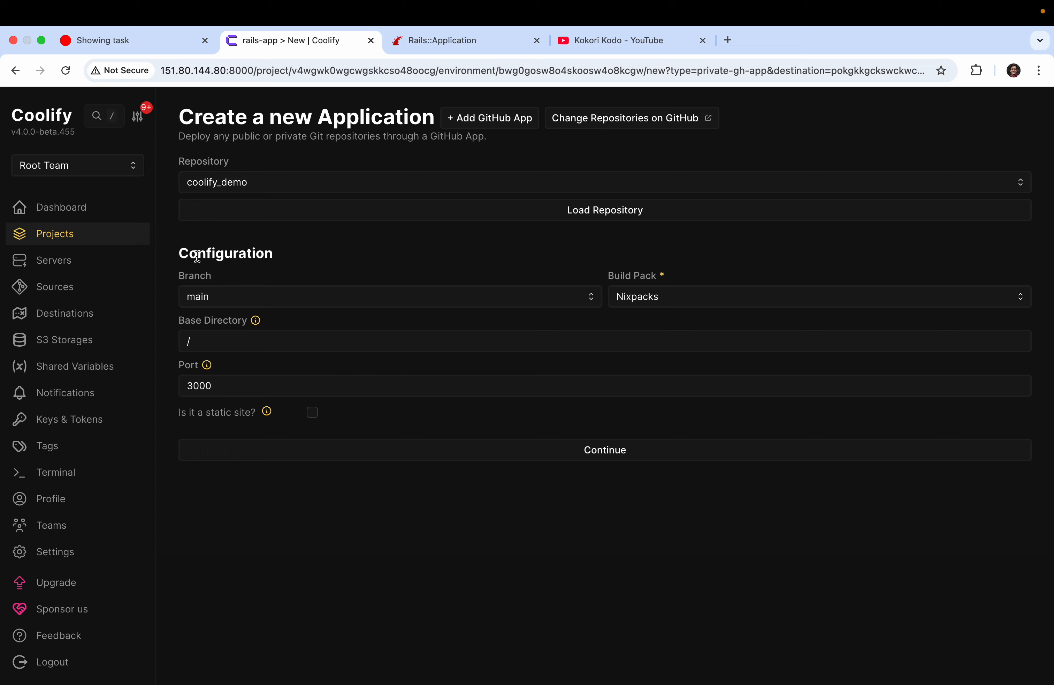
pyautogui.moveTo(198, 255); pyautogui.dragTo(393, 287)
pyautogui.click(696, 260)
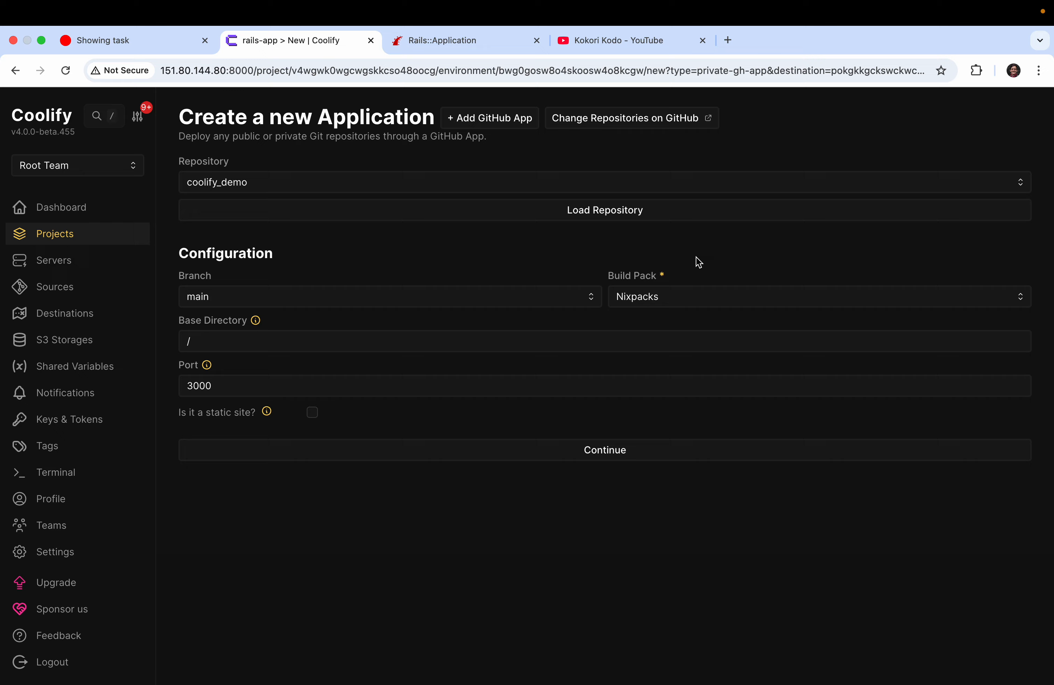
pyautogui.click(661, 296)
pyautogui.click(649, 329)
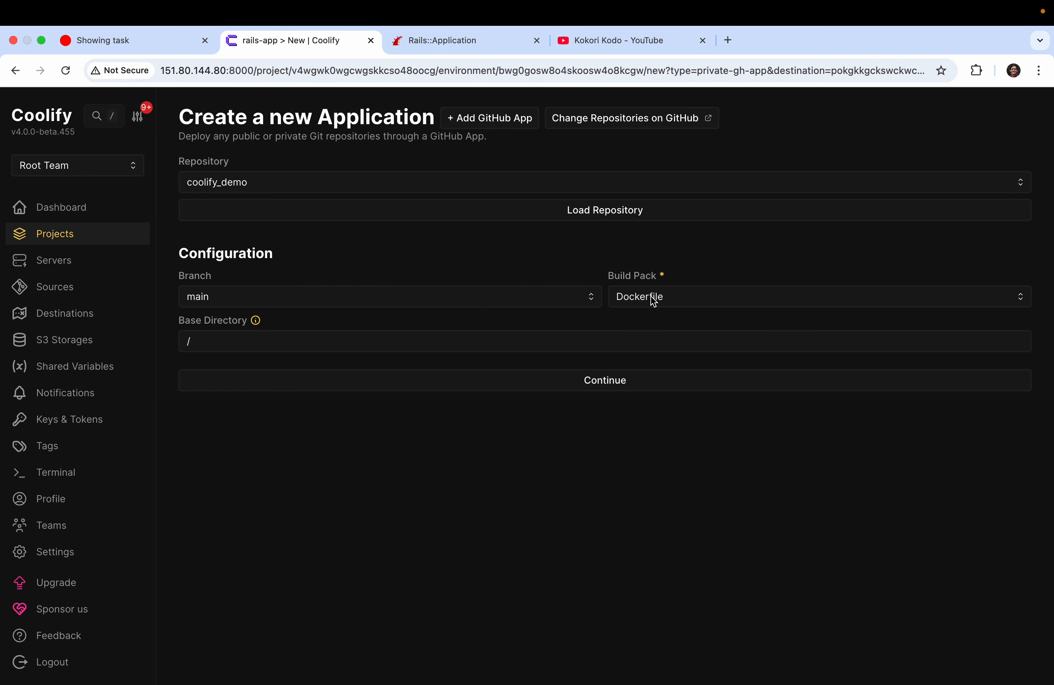
# Switch to the code editor and review the Dockerfile from its beginning, including the Ruby version and base package setup.
pyautogui.hotkey('ctrl', 'Left')
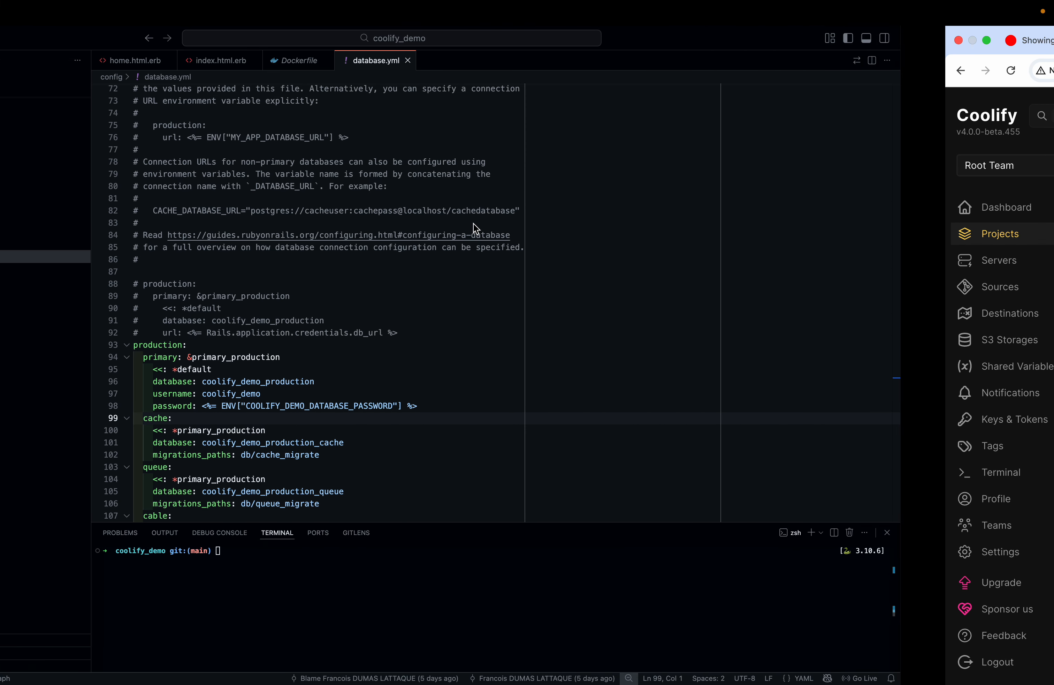
pyautogui.click(449, 60)
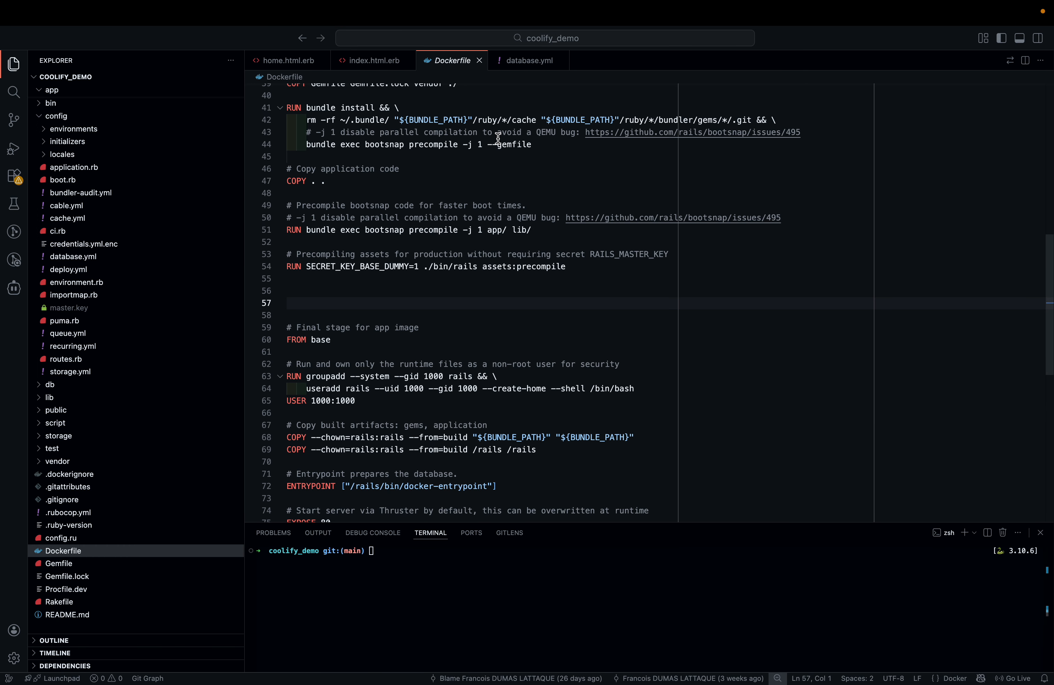
pyautogui.scroll(10, 495, 135)
pyautogui.moveTo(313, 91); pyautogui.dragTo(438, 377)
pyautogui.click(482, 282)
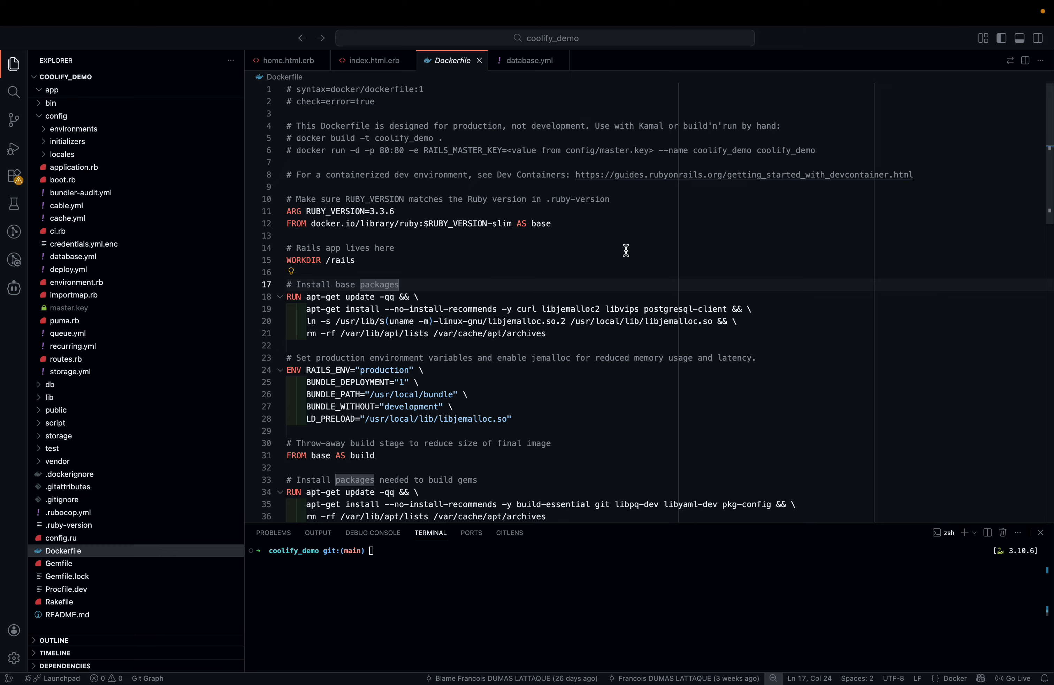
# Switch back to Coolify, create the application with the chosen configuration, and shorten its name to coolify_demo.
pyautogui.hotkey('ctrl', 'Right')
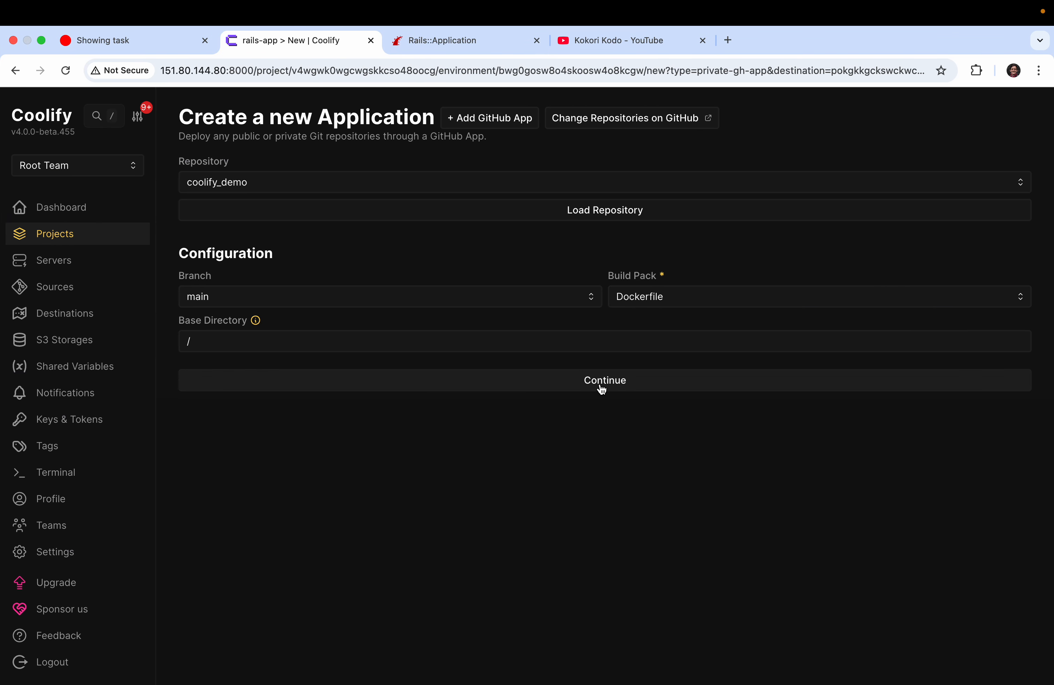
pyautogui.click(602, 385)
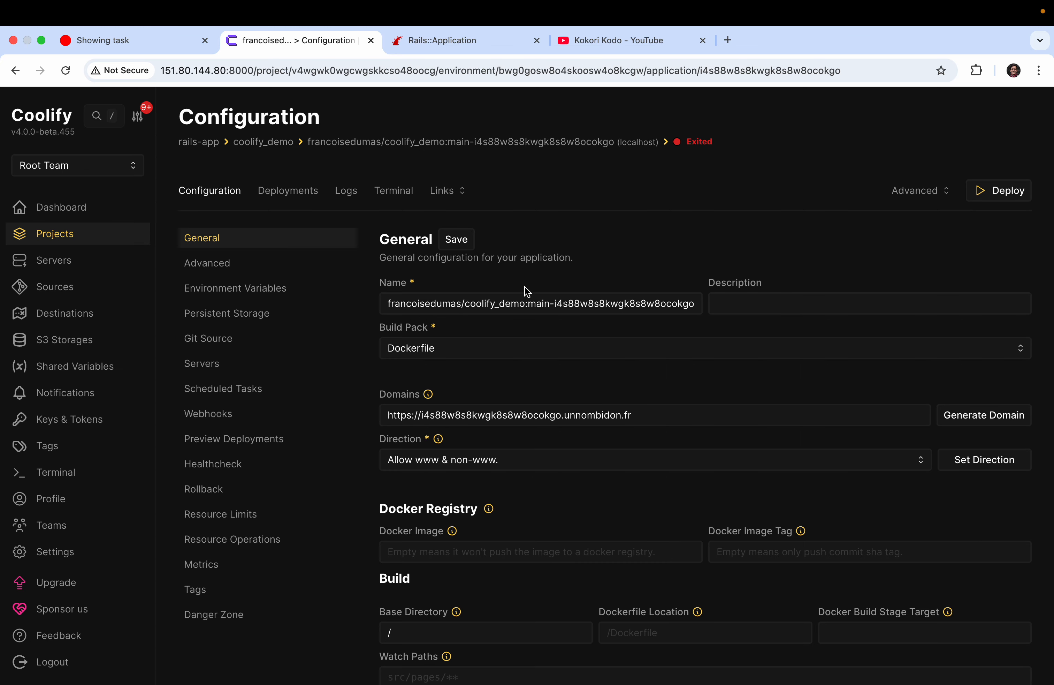
pyautogui.moveTo(465, 305); pyautogui.dragTo(330, 303)
pyautogui.press('BackSpace')
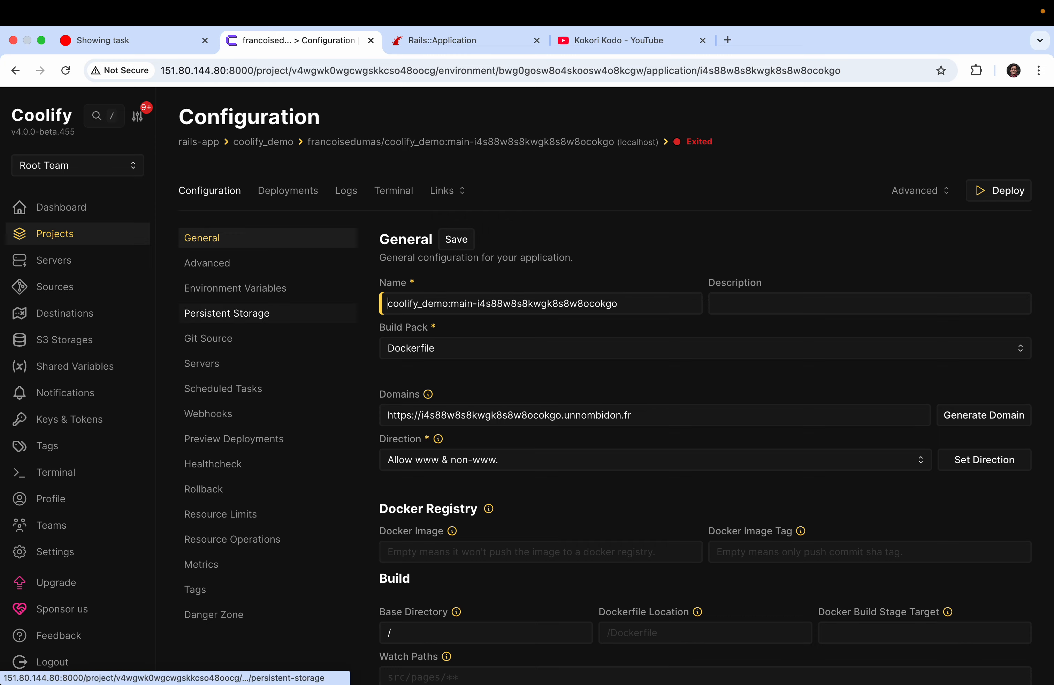
pyautogui.moveTo(448, 304); pyautogui.dragTo(645, 297)
pyautogui.press('BackSpace')
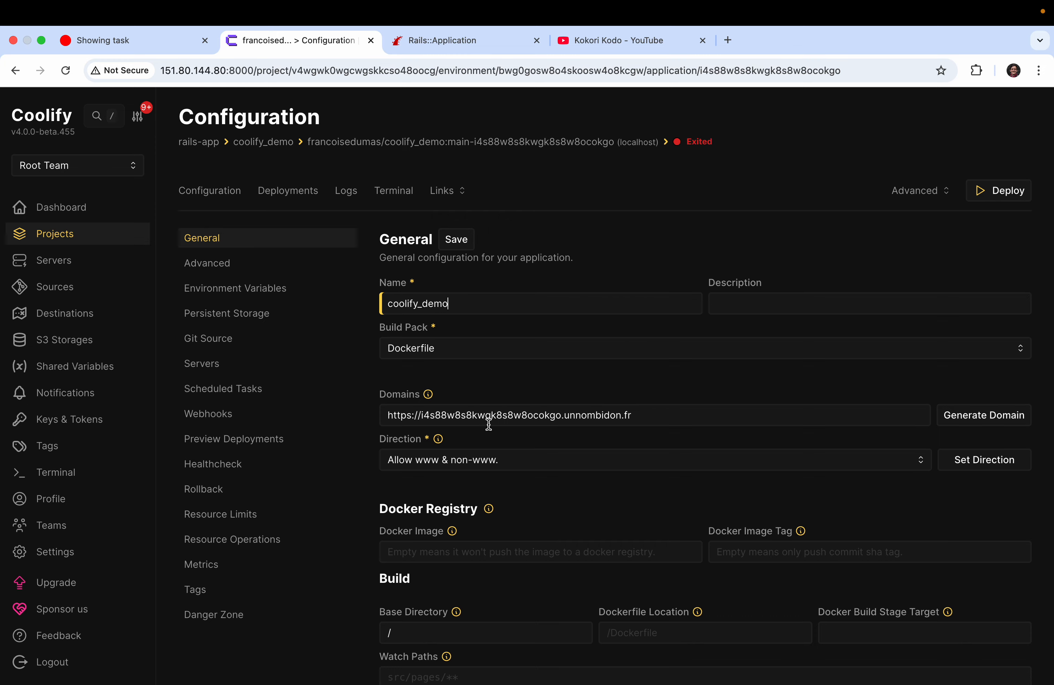
pyautogui.moveTo(562, 417); pyautogui.dragTo(422, 421)
pyautogui.write('rails')
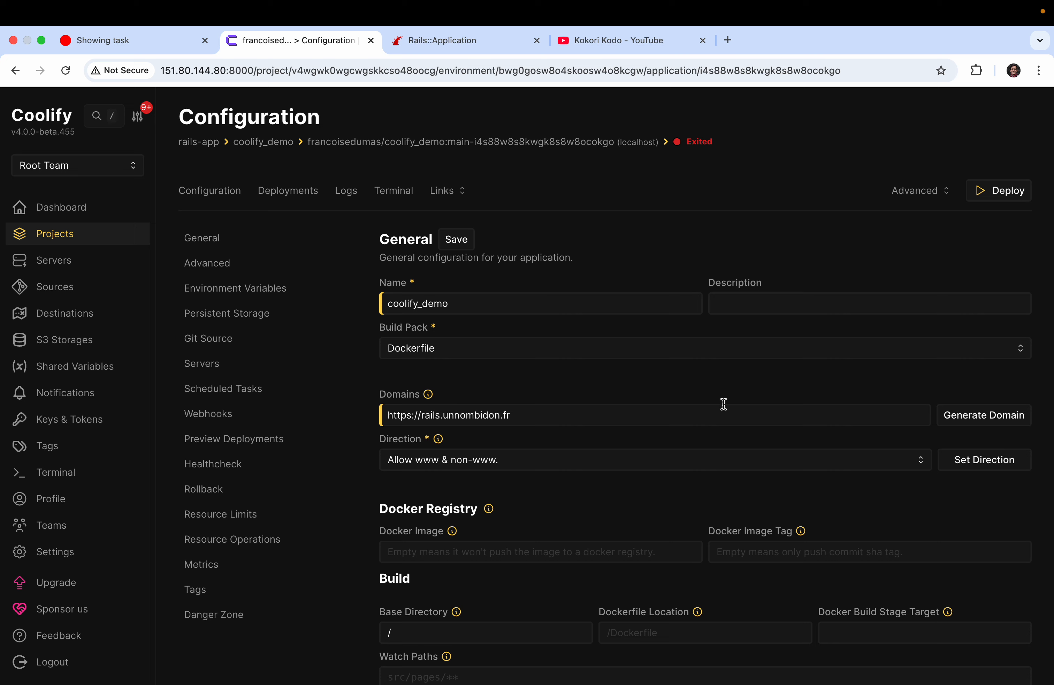
pyautogui.moveTo(446, 414); pyautogui.dragTo(532, 414)
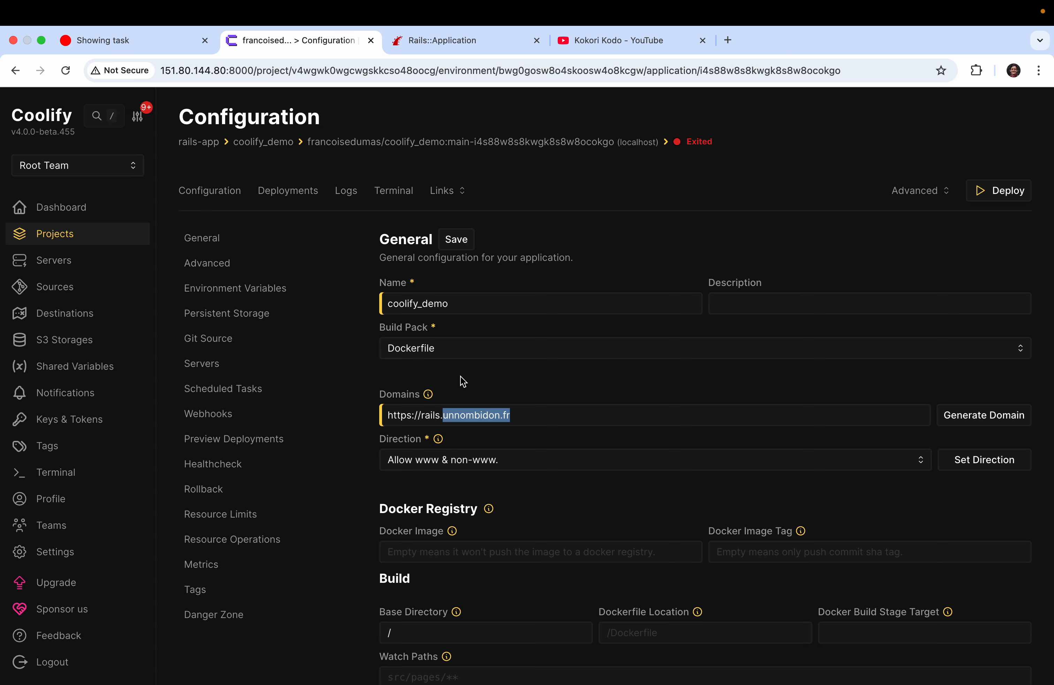
pyautogui.click(458, 239)
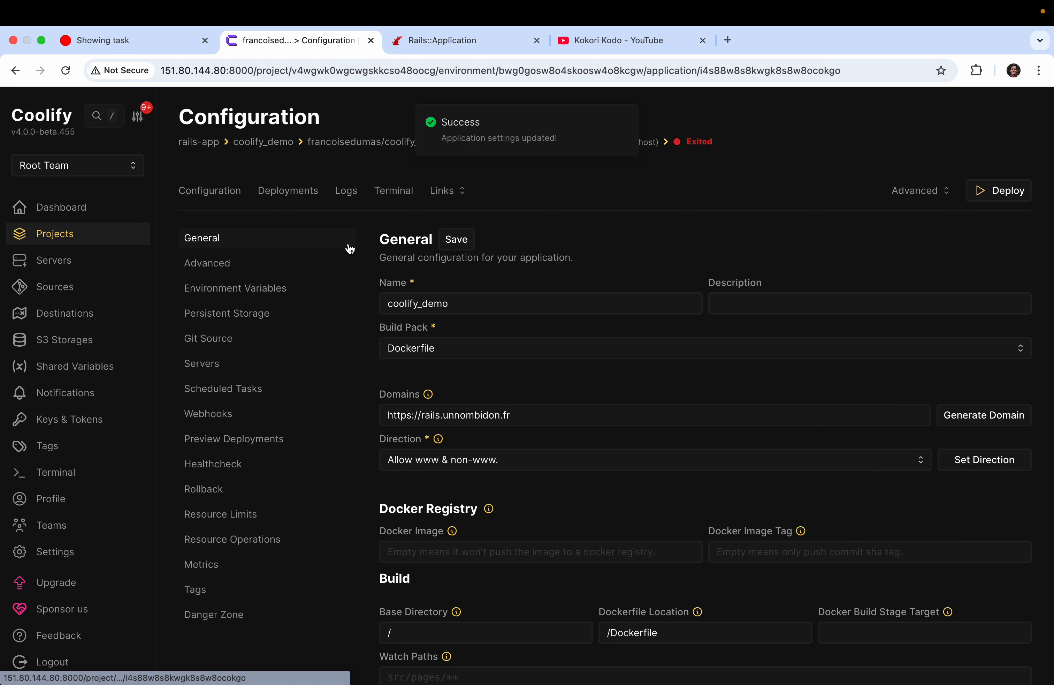
# Start a new environment variable for the application and name it MASTER_KEY.
pyautogui.click(261, 290)
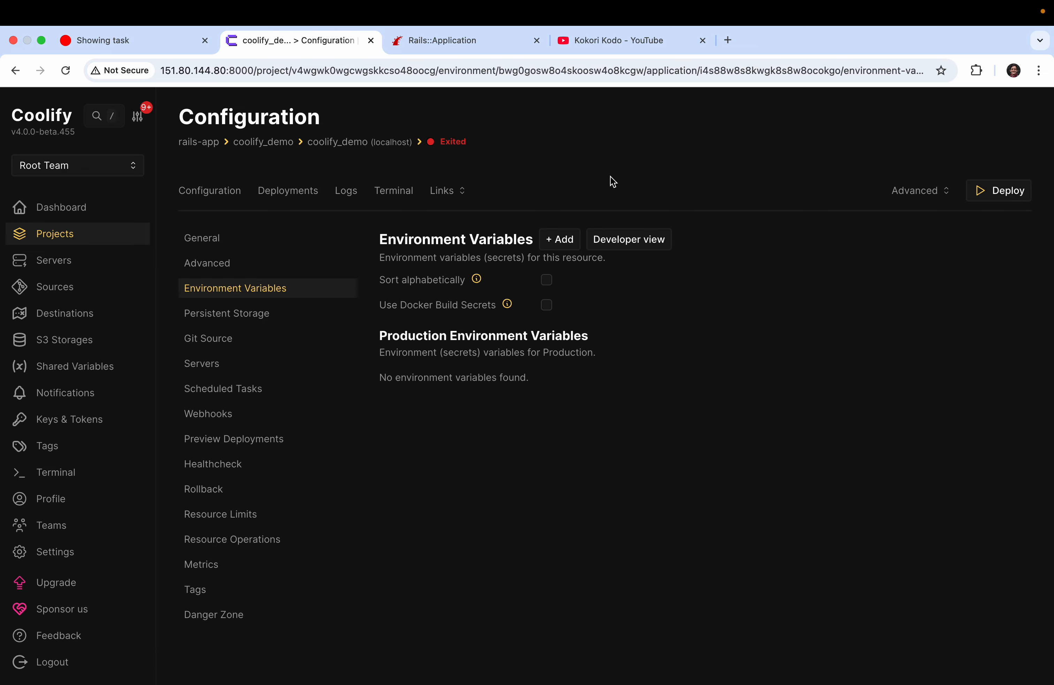
pyautogui.click(553, 239)
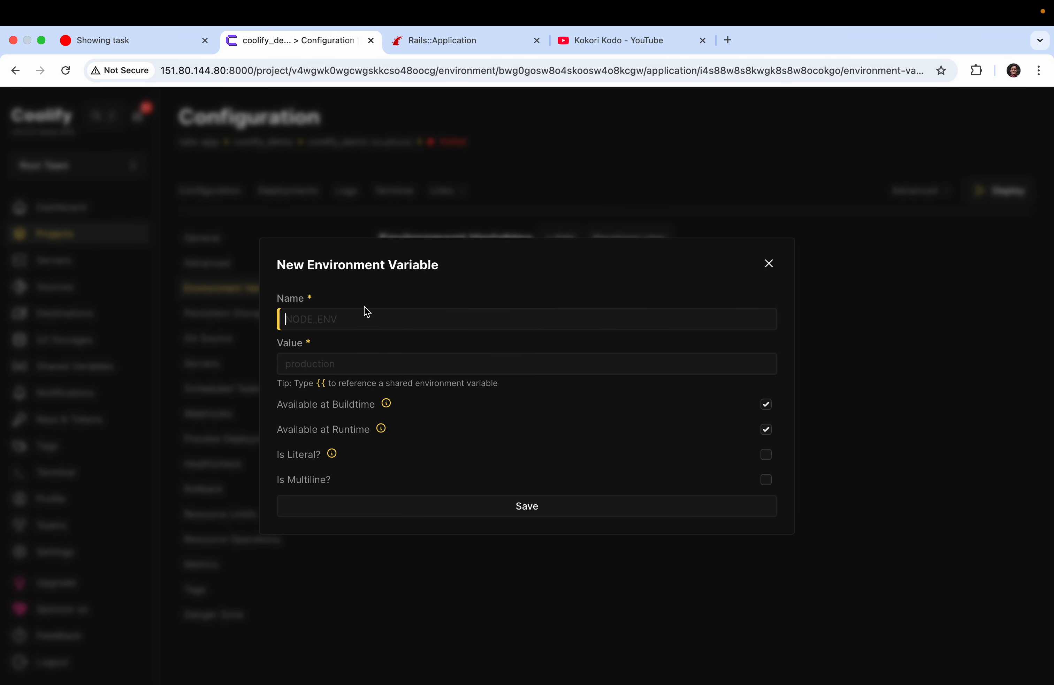
pyautogui.write('MASTER_KEY')
# Switch to the code editor and copy the key stored in config/master.key.
pyautogui.hotkey('ctrl', 'Left')
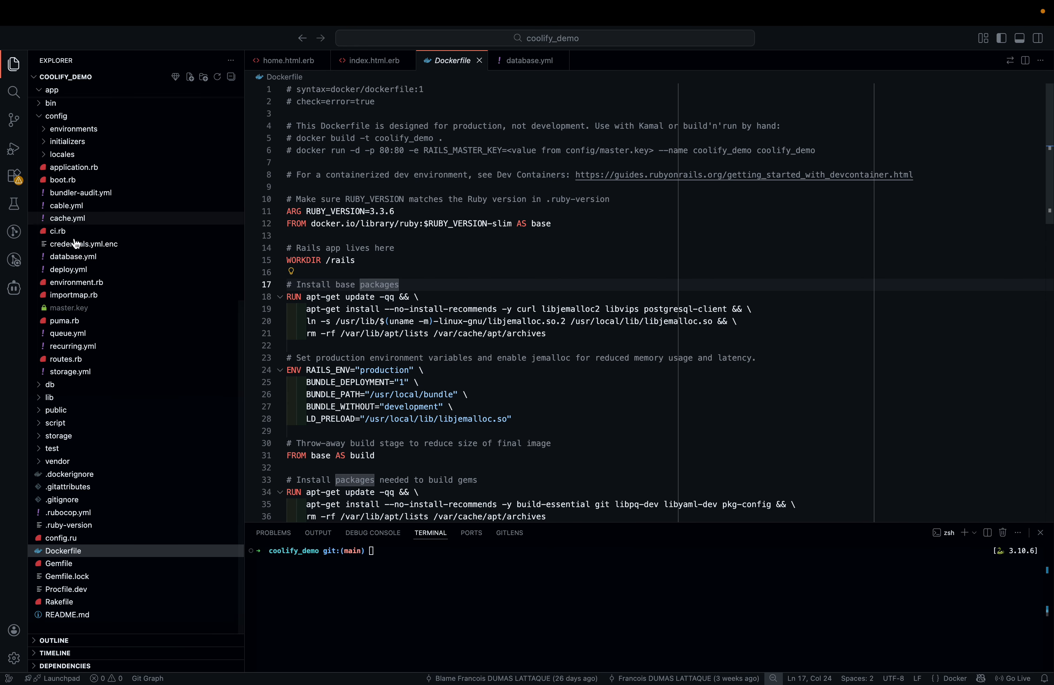
pyautogui.click(69, 308)
pyautogui.doubleClick(372, 89)
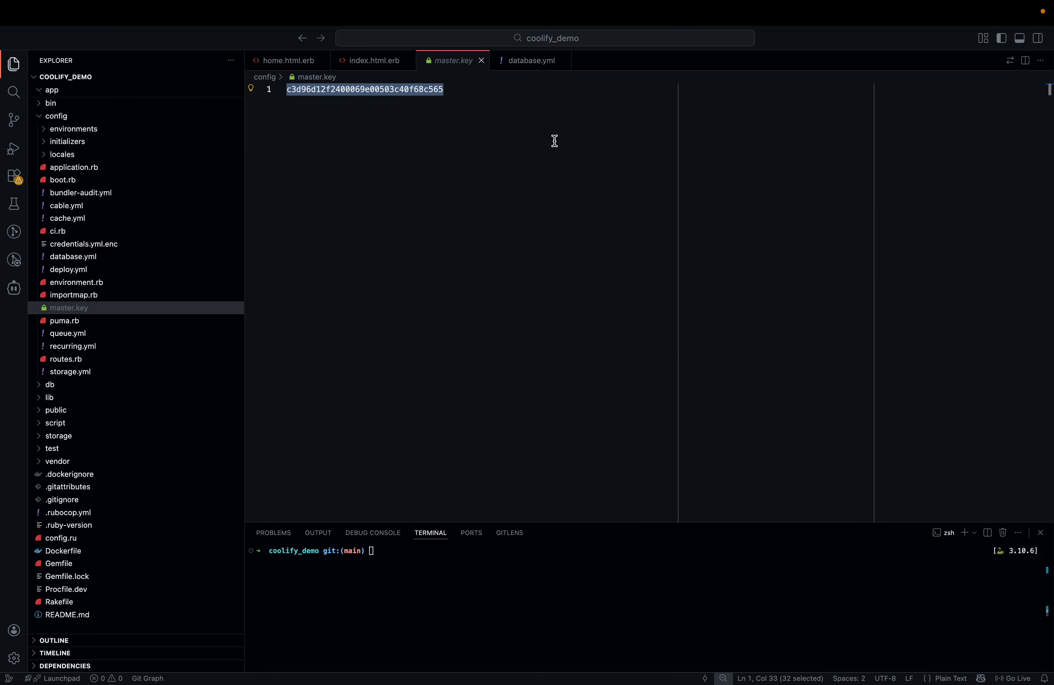
pyautogui.press('super+c')
# Back in Coolify, paste the master key as the MASTER_KEY value, disable buildtime availability, save the variable and close the dialog.
pyautogui.hotkey('ctrl', 'Right')
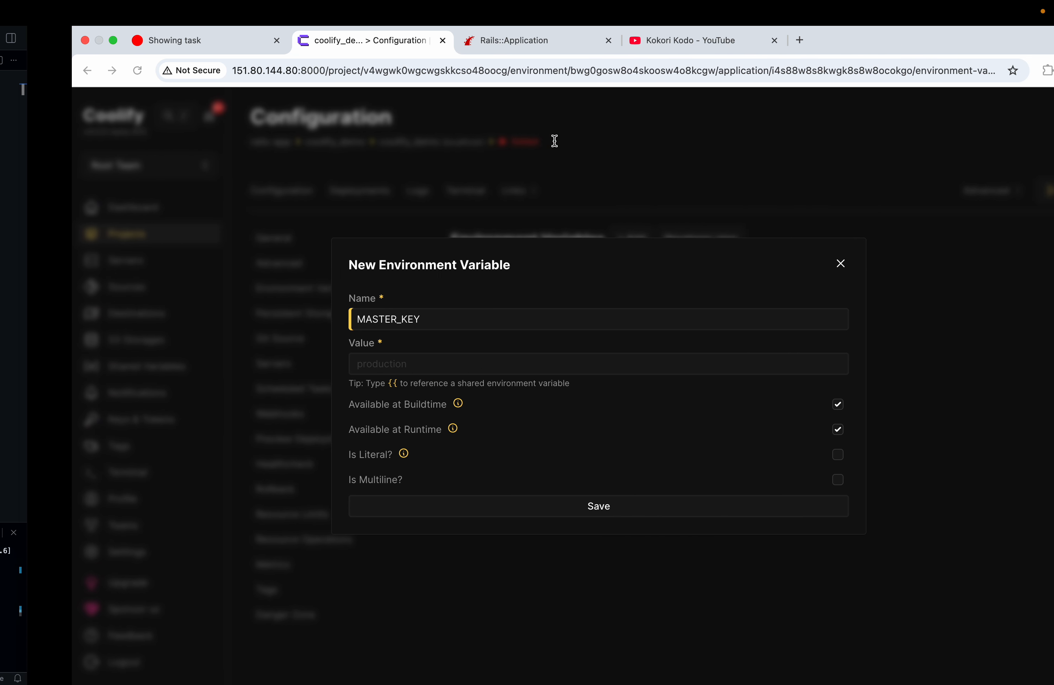
pyautogui.click(329, 364)
pyautogui.press('super+v')
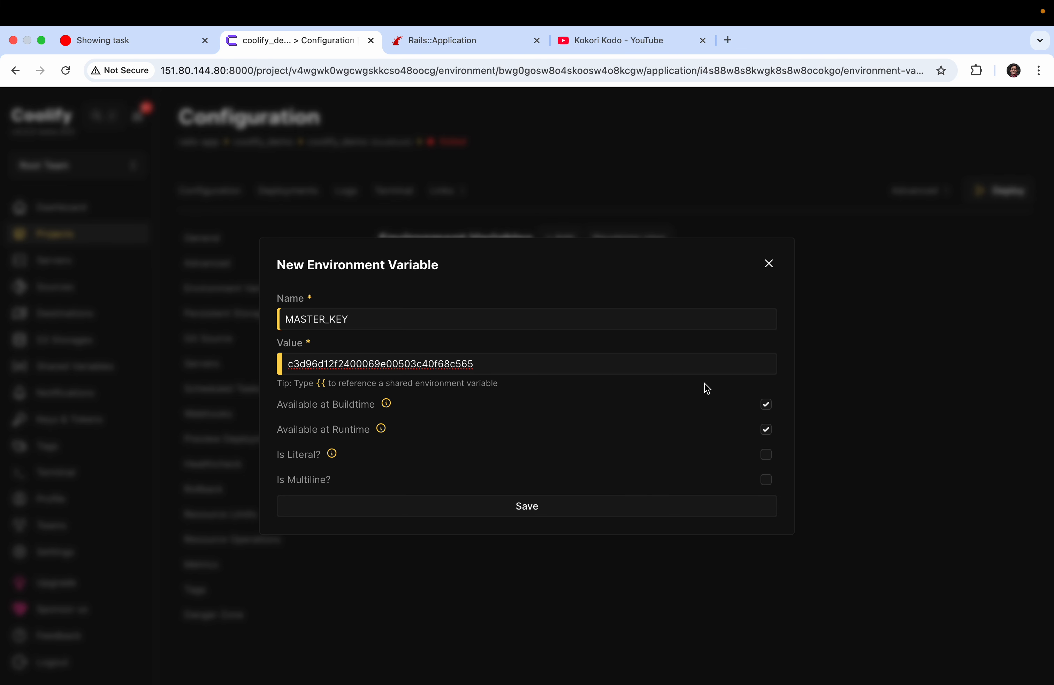
pyautogui.click(767, 405)
pyautogui.click(521, 509)
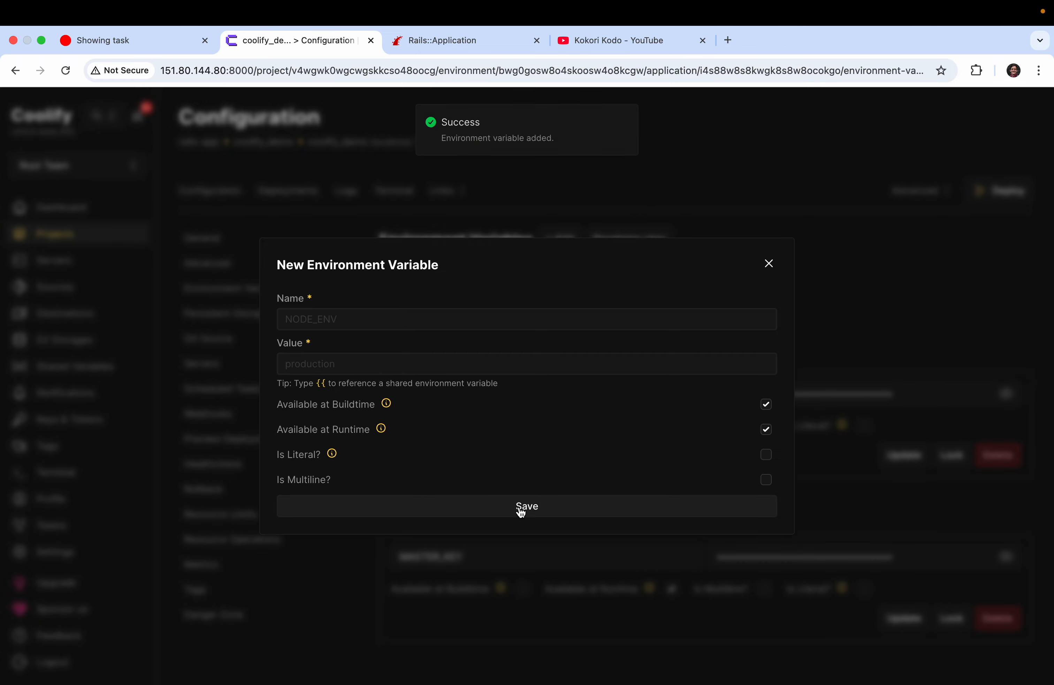
pyautogui.click(768, 264)
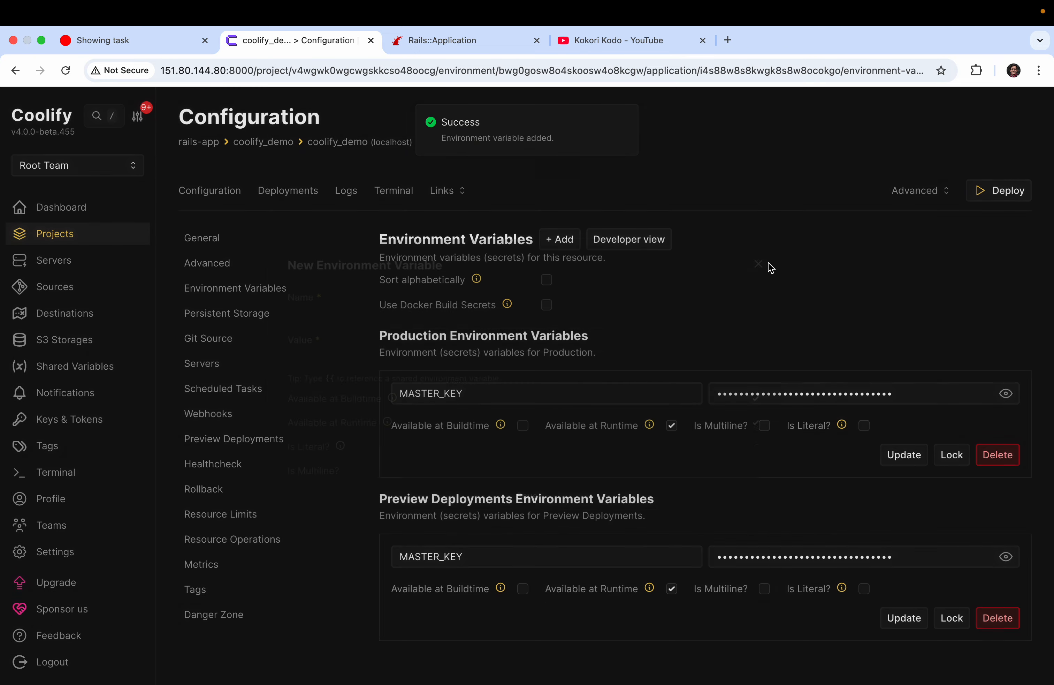
# Switch to the code editor and copy the variable name DATABASE_URL from the example comment in config/database.yml.
pyautogui.hotkey('ctrl', 'Left')
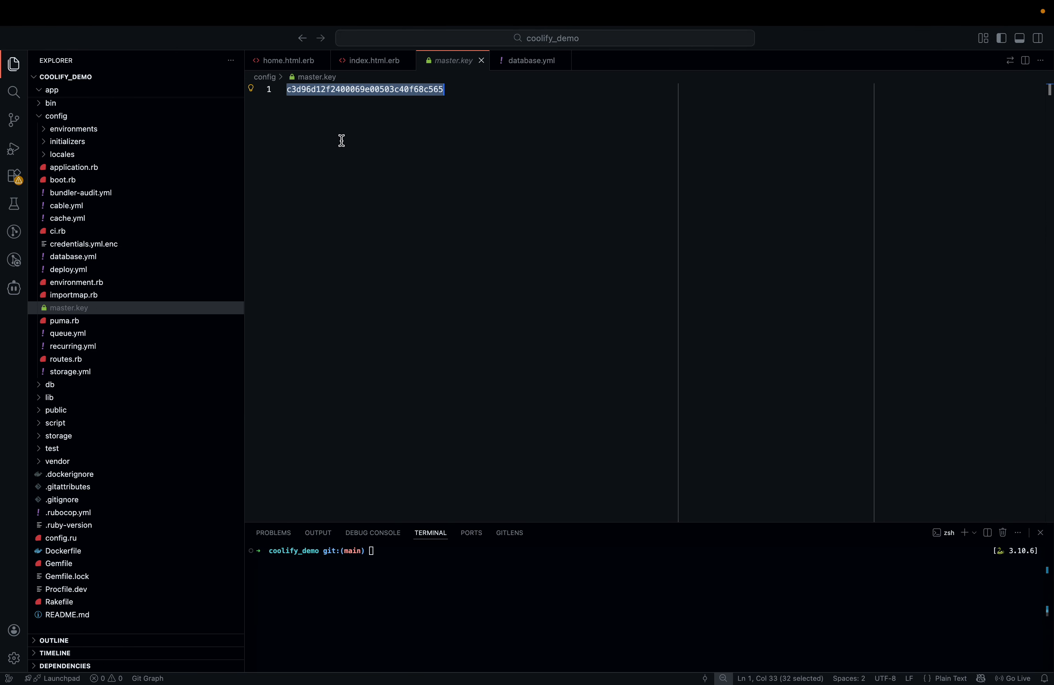
pyautogui.click(532, 61)
pyautogui.scroll(4, 480, 201)
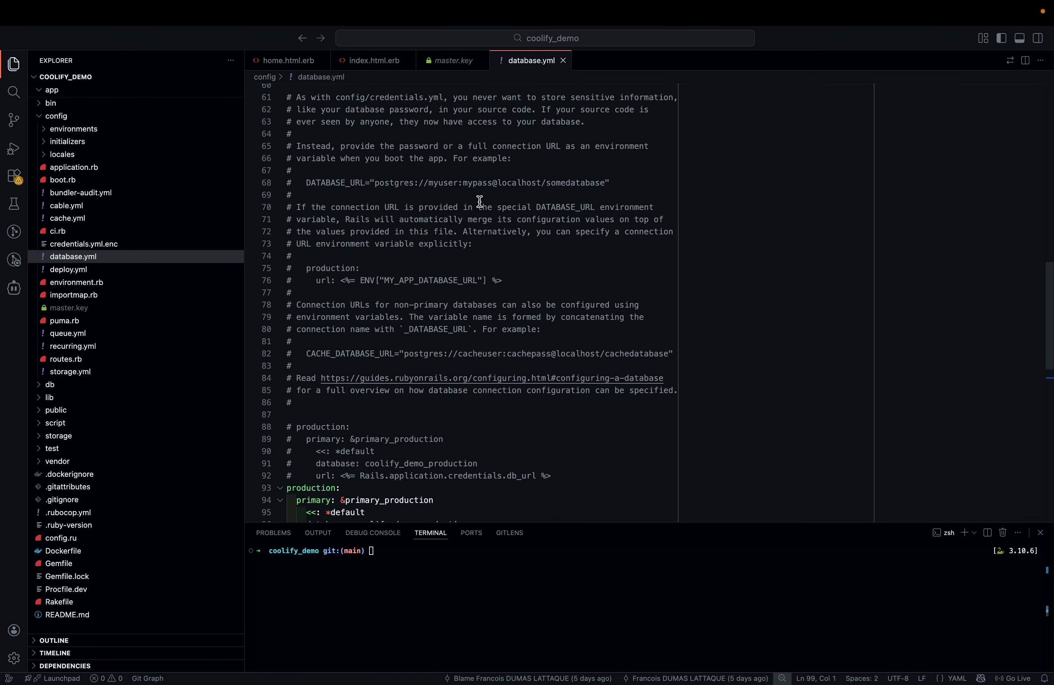
pyautogui.doubleClick(332, 184)
pyautogui.press('super+c')
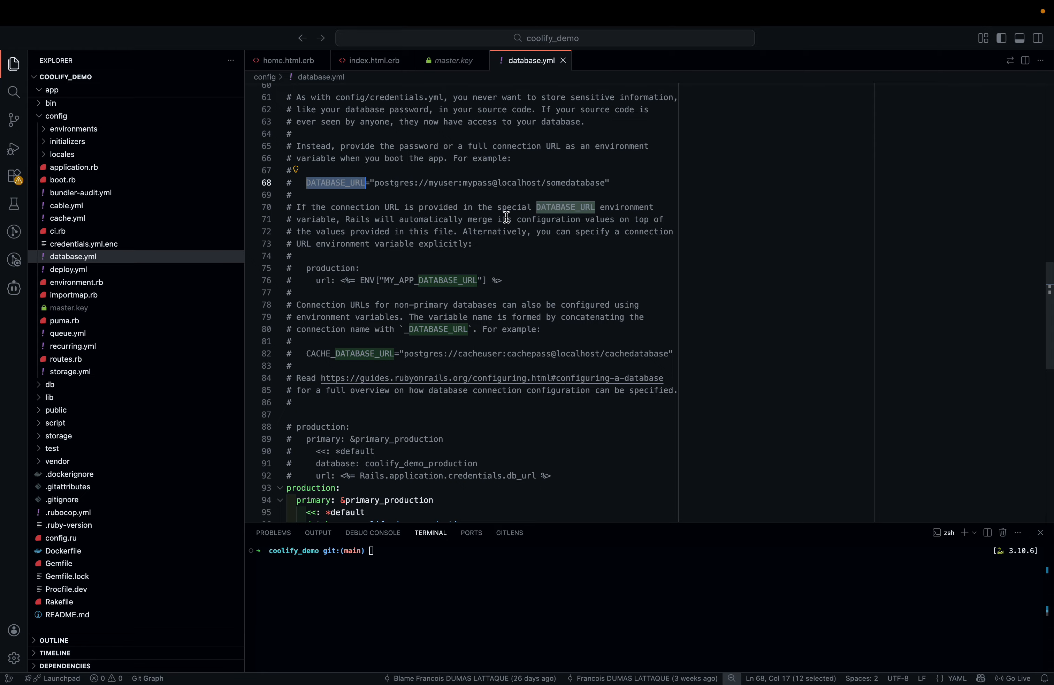
# Back in Coolify, open the coolify_demo environment's PostgreSQL database, reveal its internal Postgres URL and copy it.
pyautogui.hotkey('ctrl', 'Right')
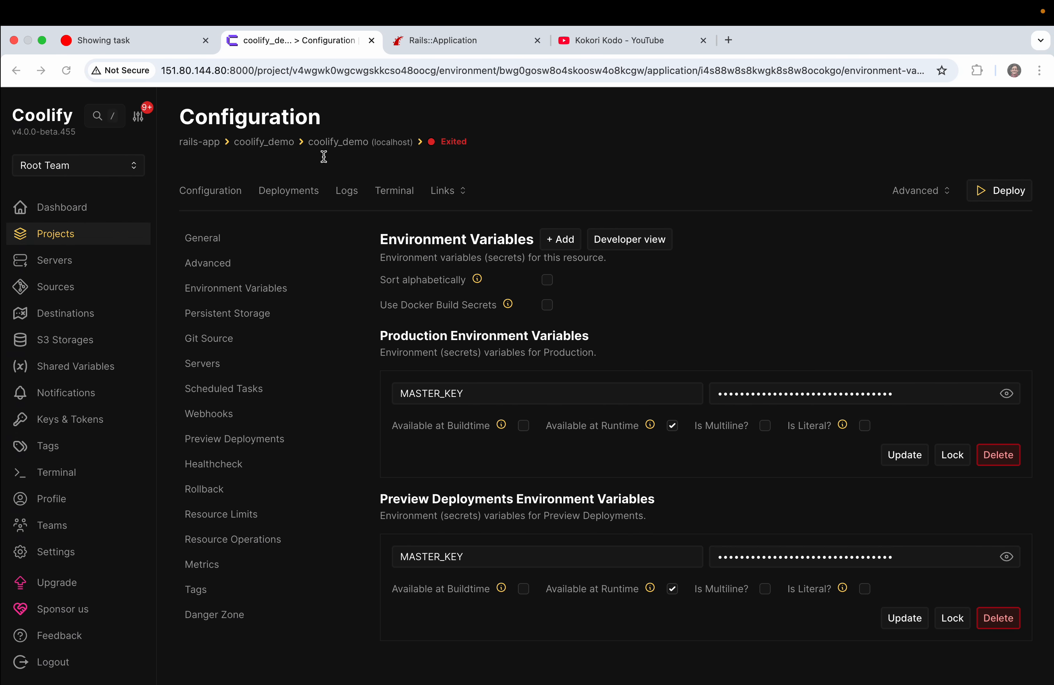
pyautogui.click(275, 145)
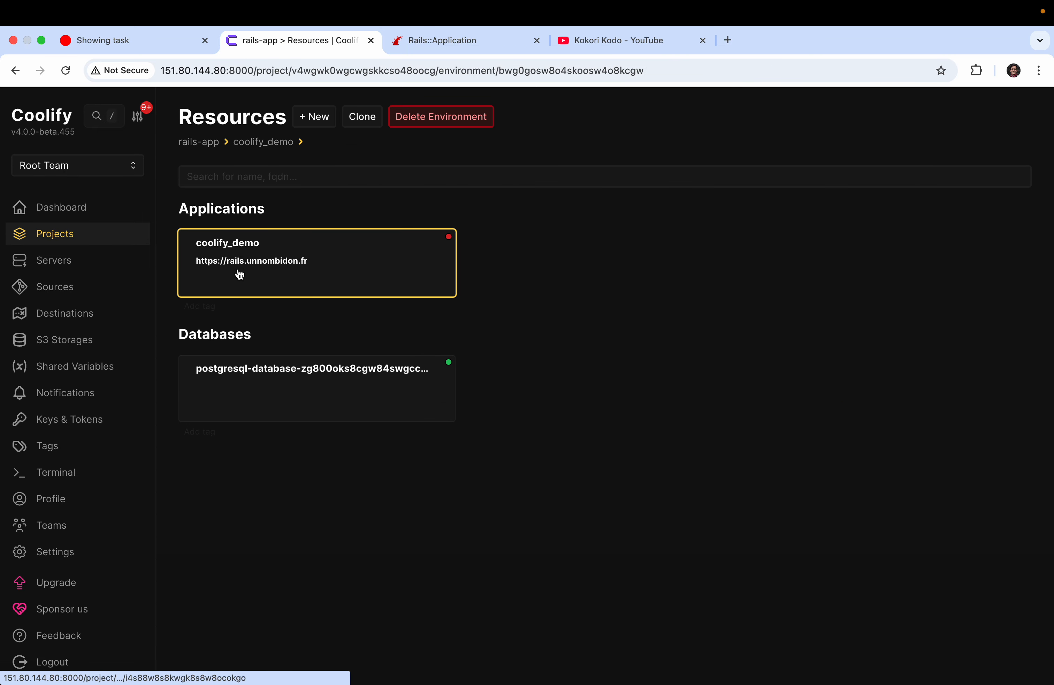
pyautogui.click(256, 375)
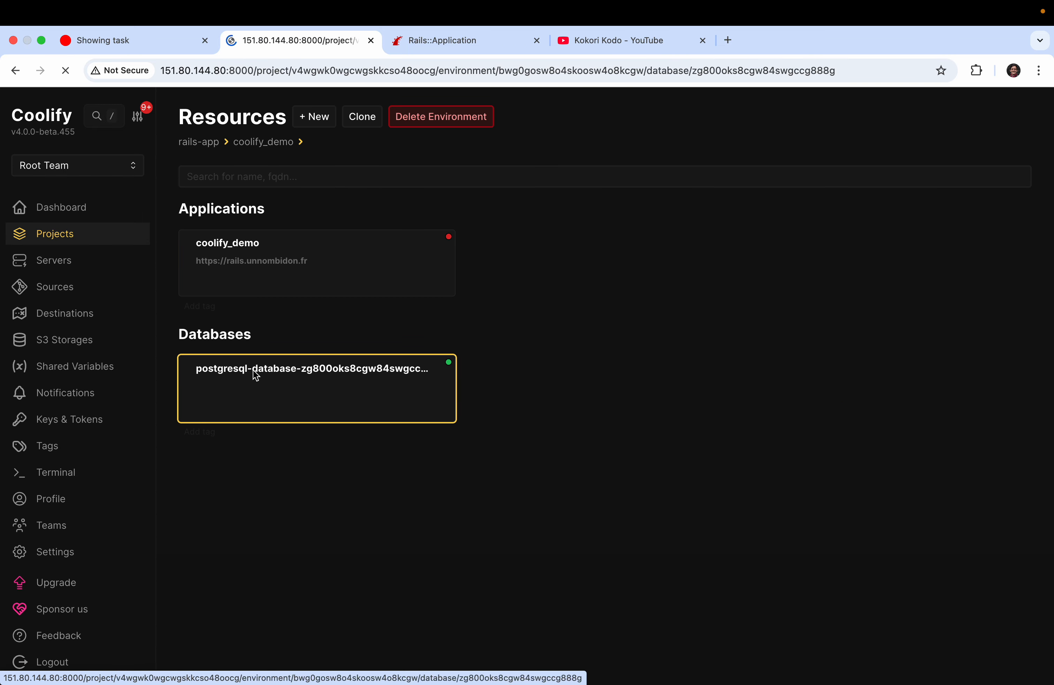
pyautogui.scroll(-5, 571, 297)
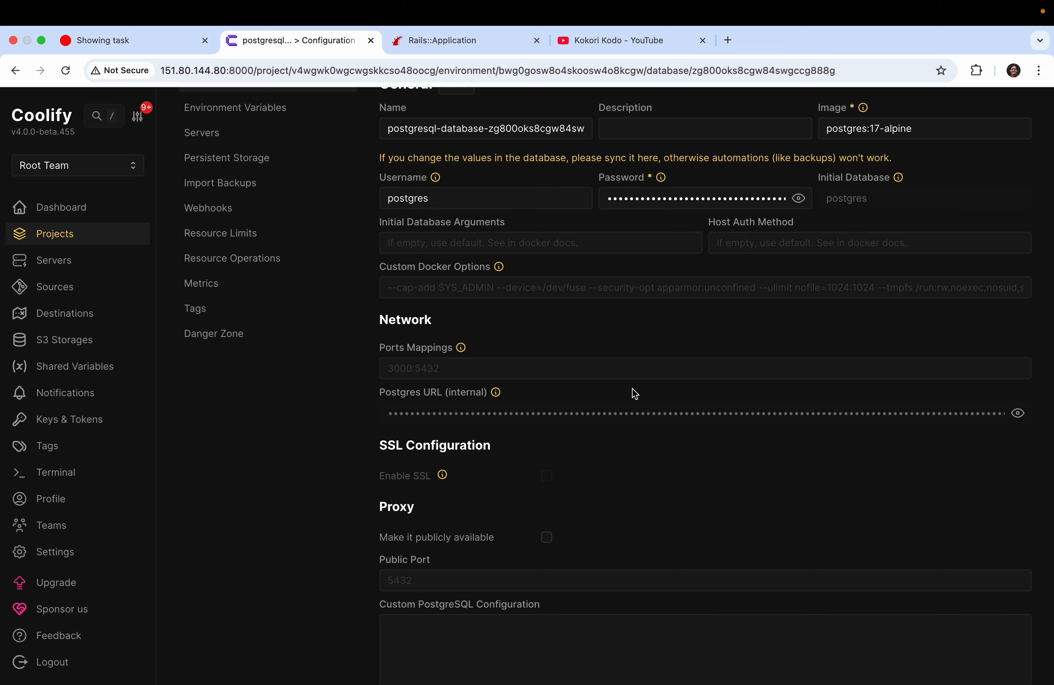
pyautogui.click(1018, 413)
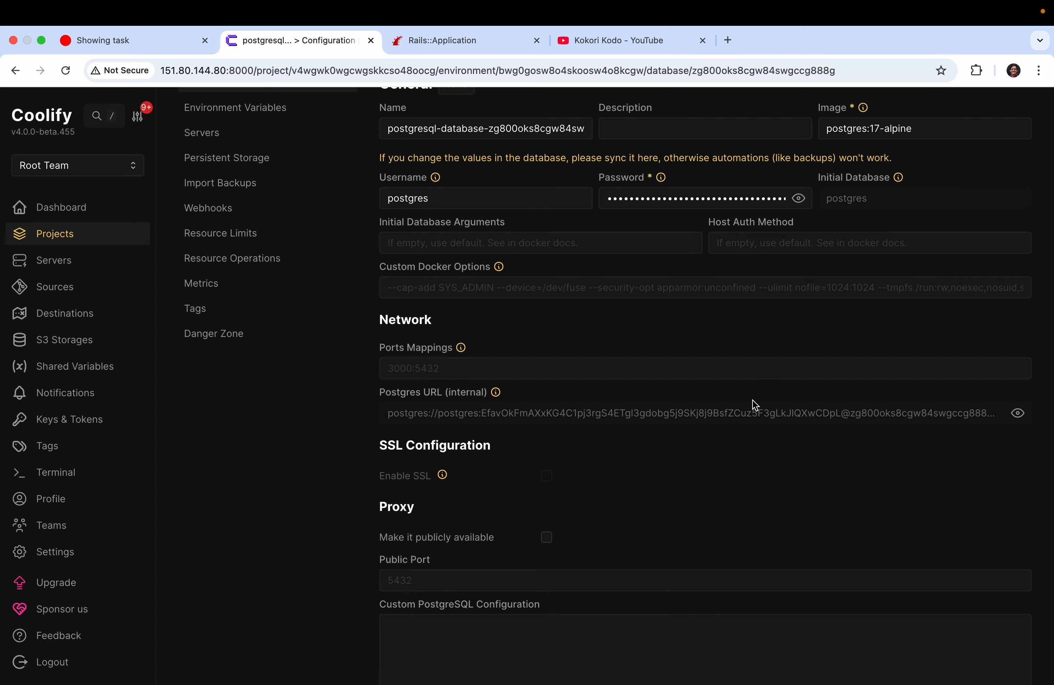
pyautogui.tripleClick(717, 414)
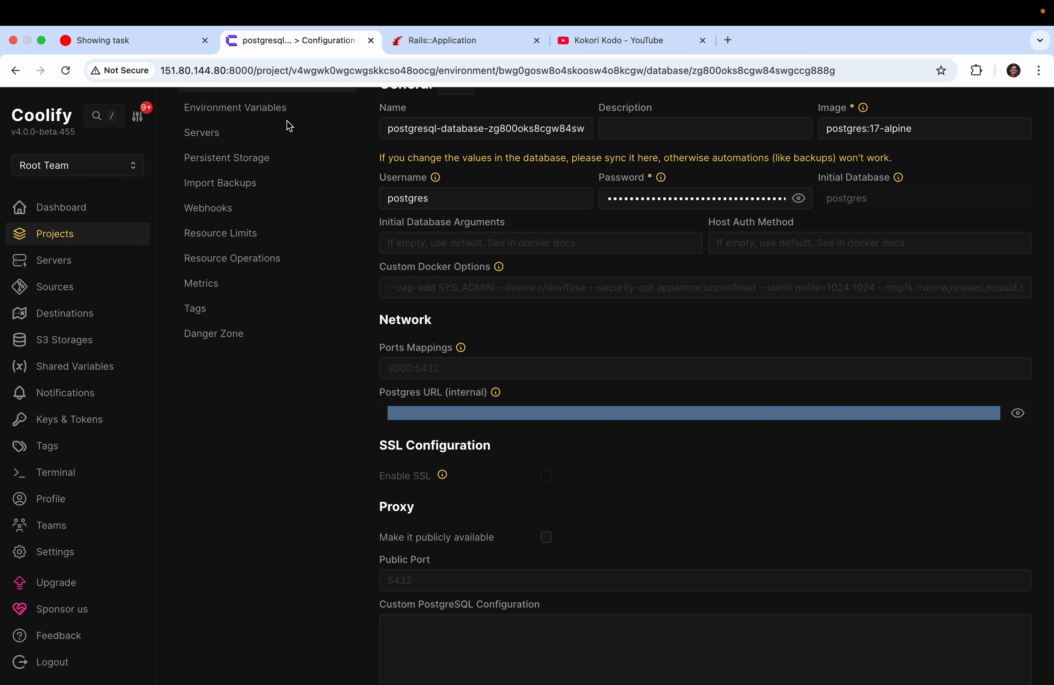
# Return to the coolify_demo application, start a new environment variable, and paste the internal Postgres connection URL as its value.
pyautogui.scroll(5, 287, 125)
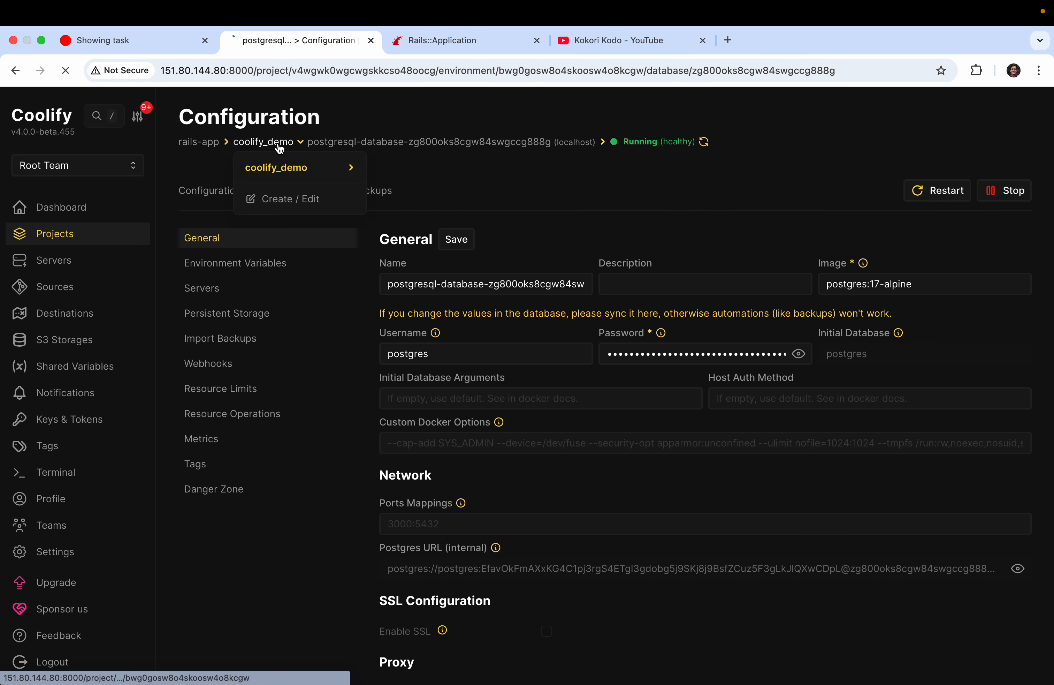
pyautogui.click(278, 145)
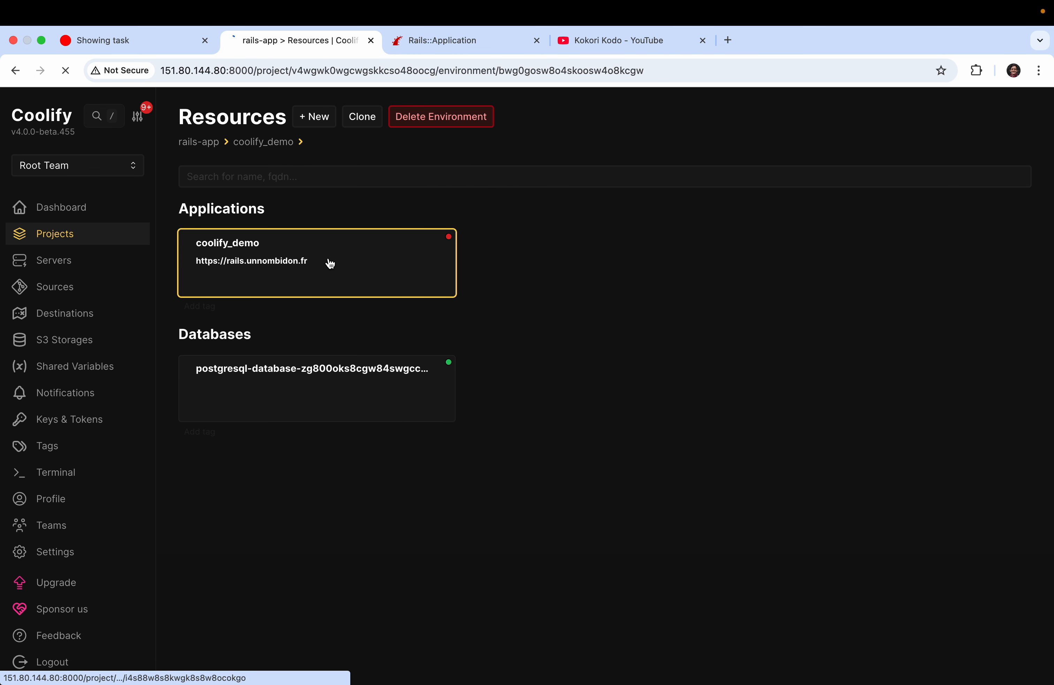
pyautogui.click(275, 233)
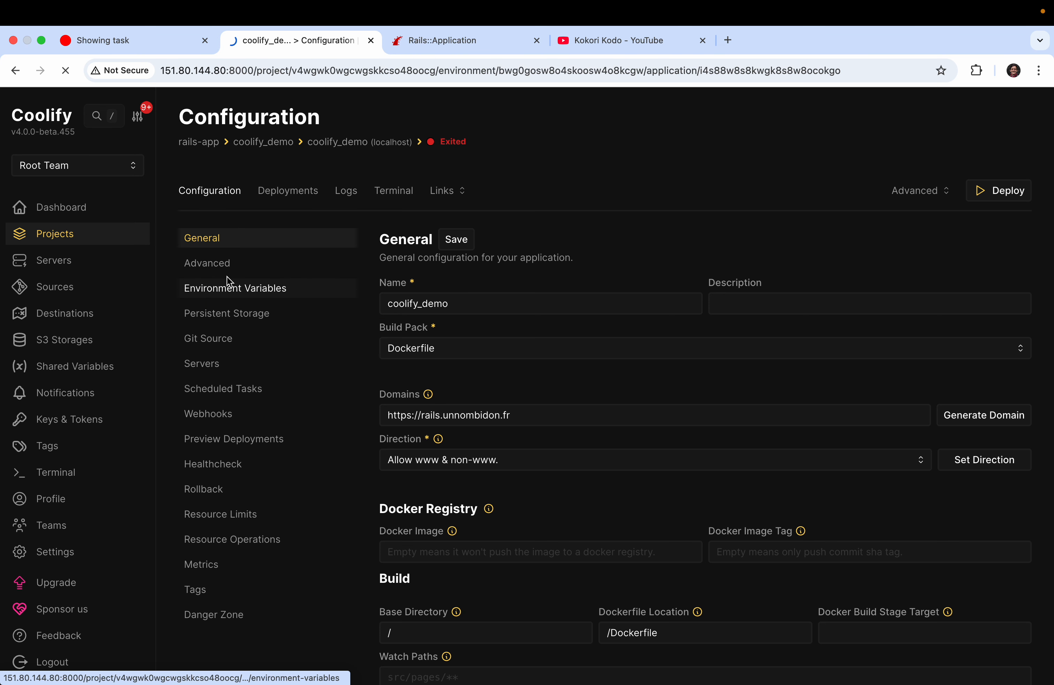
pyautogui.click(209, 287)
pyautogui.click(561, 239)
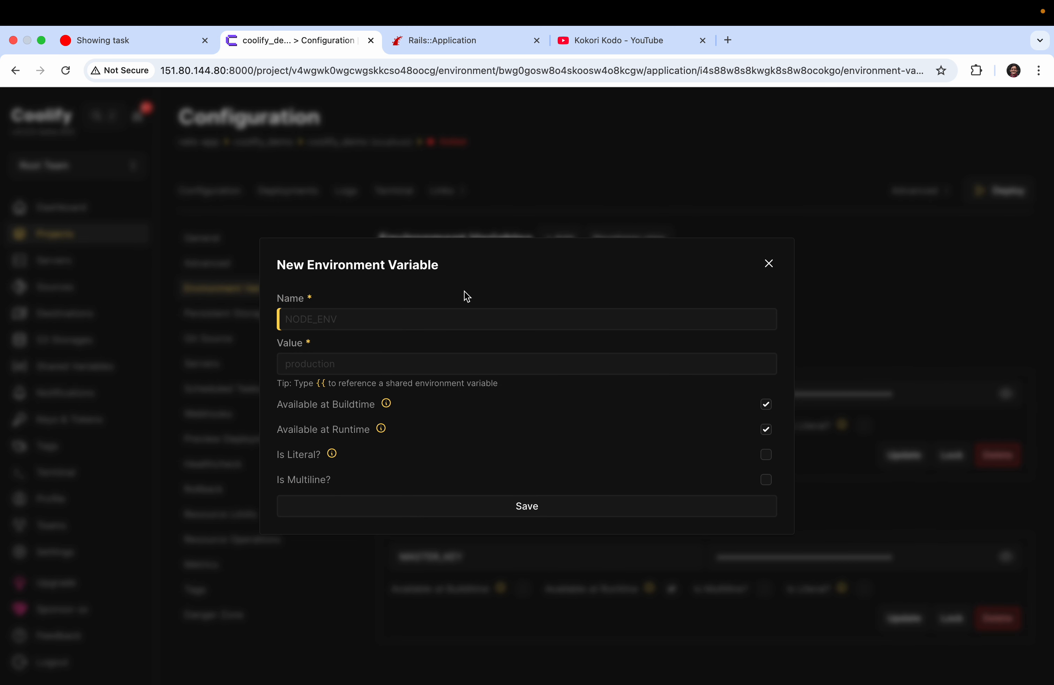
pyautogui.click(381, 359)
pyautogui.press('super+v')
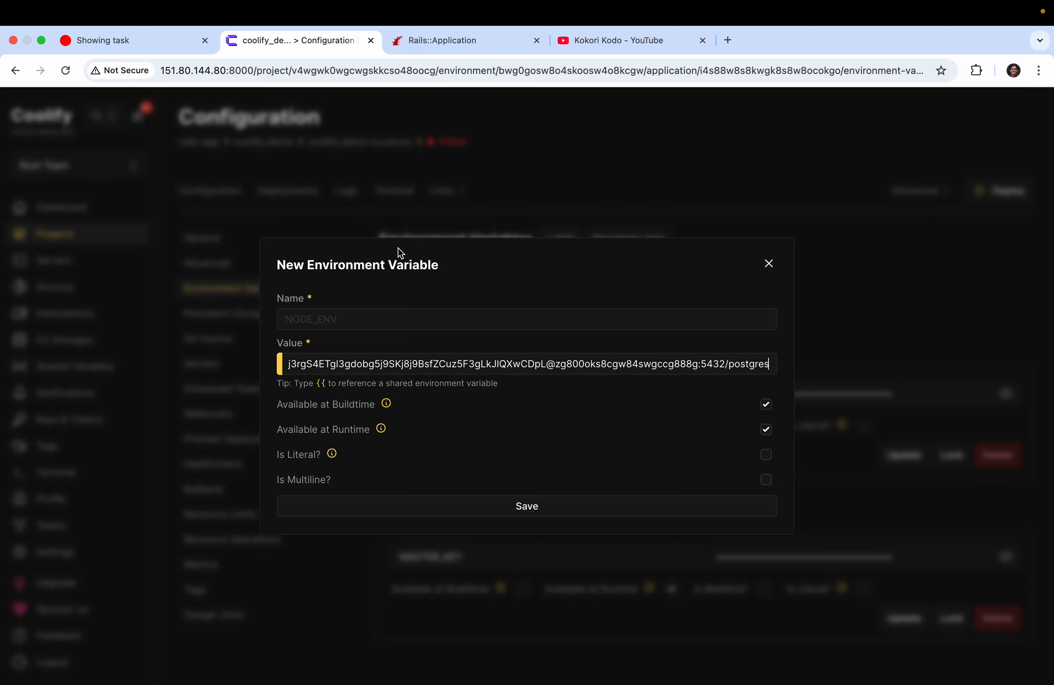
# Name the variable DATABASE_URL using the name copied from config/database.yml, disable its buildtime availability, and save it.
pyautogui.press('super+Tab')
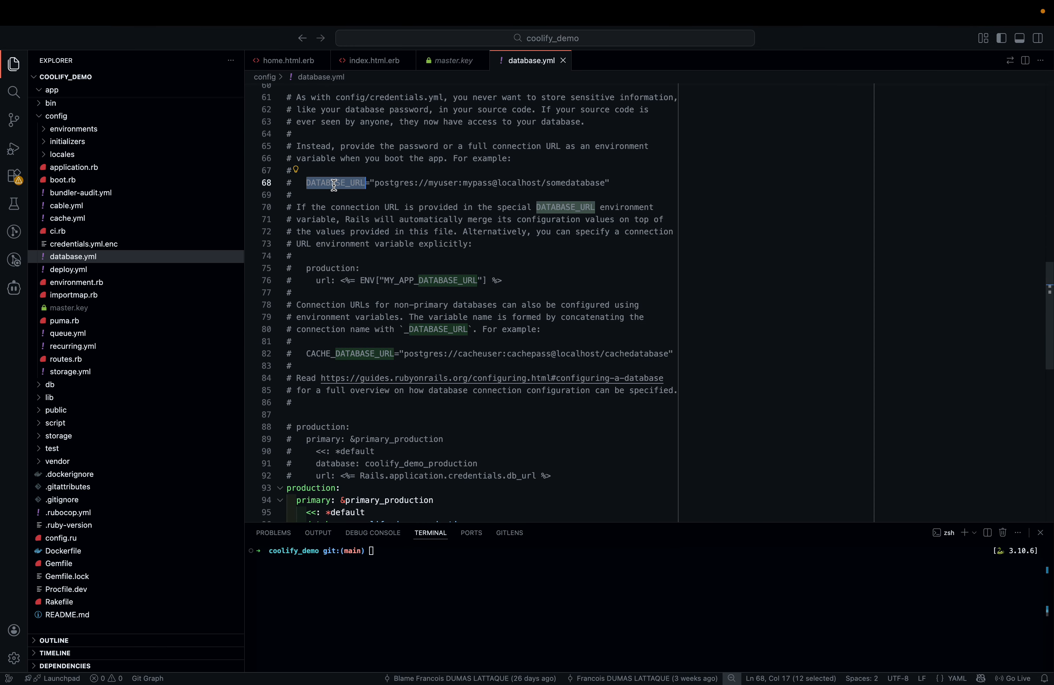
pyautogui.press('super+Tab')
pyautogui.click(351, 317)
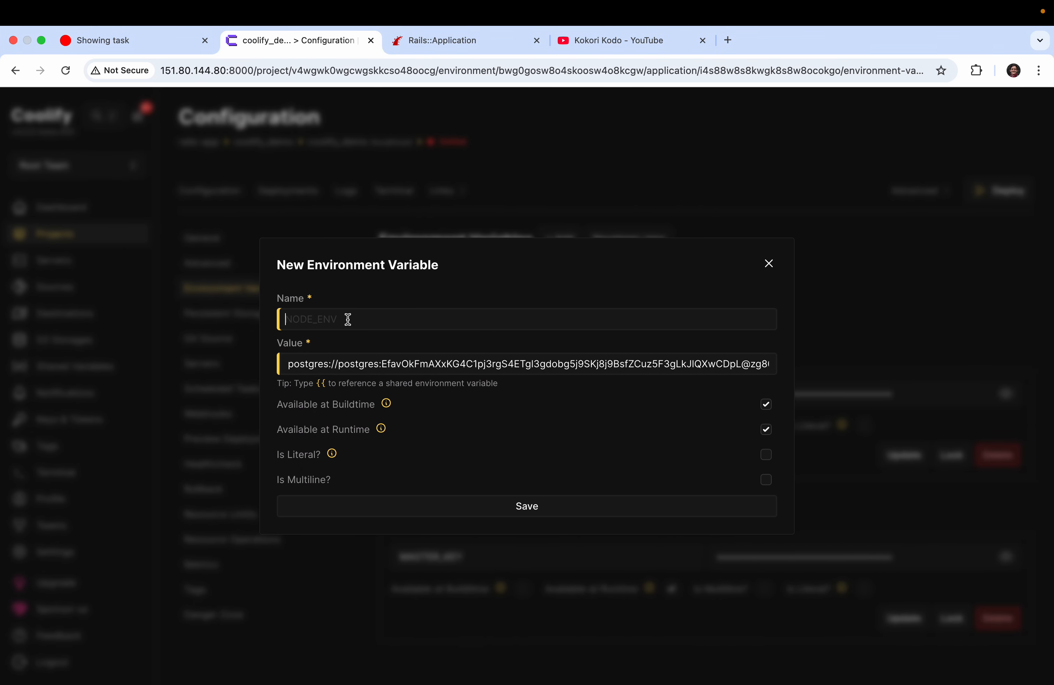
pyautogui.press('super+v')
pyautogui.click(766, 404)
pyautogui.click(542, 509)
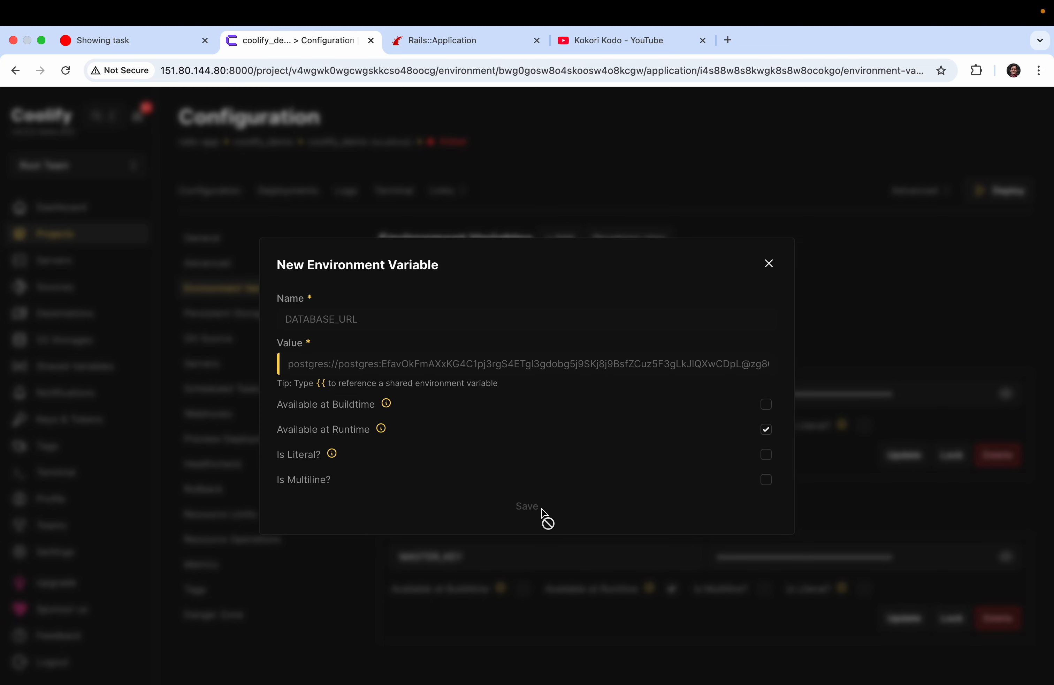
# Close the new environment variable form and deploy the coolify_demo application.
pyautogui.click(768, 264)
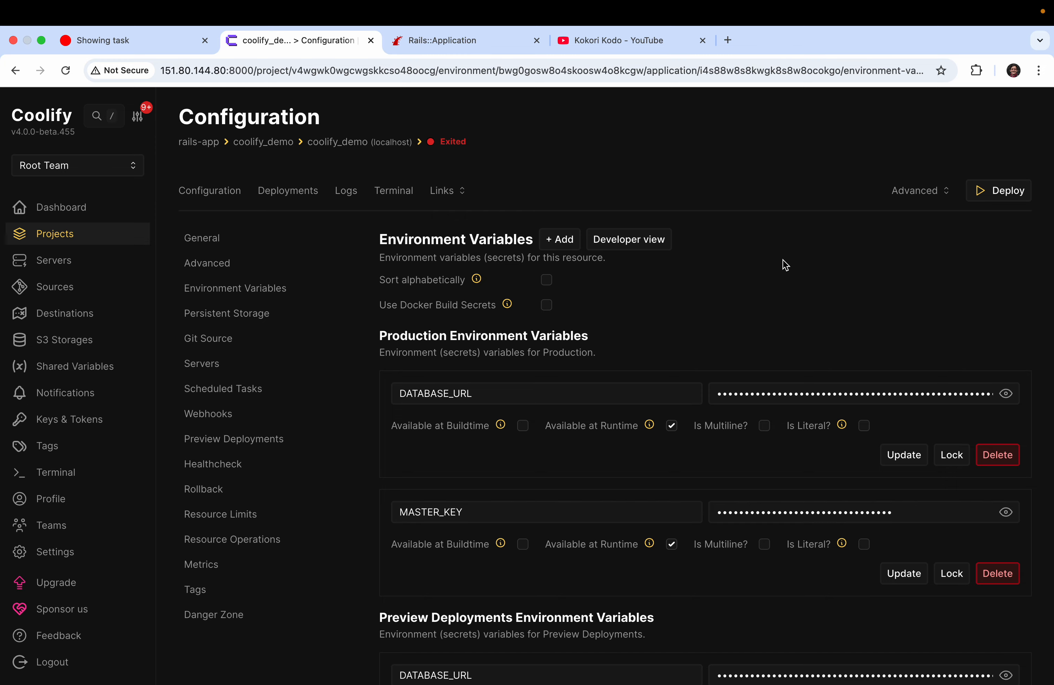
pyautogui.click(1019, 198)
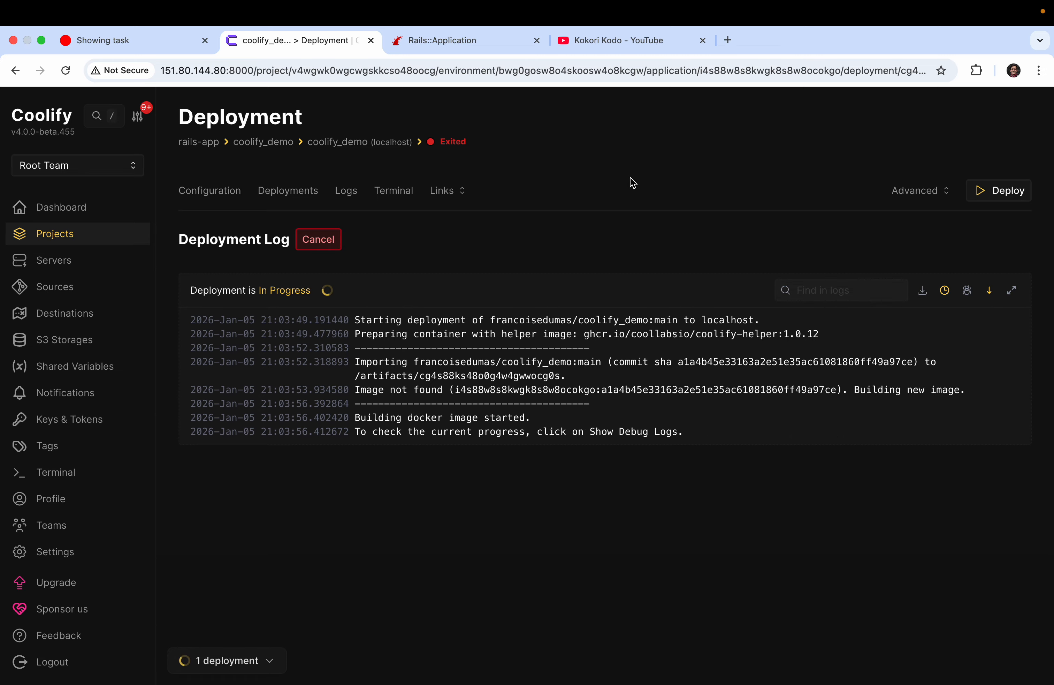
# Switch to the code editor and review the project's Dockerfile from its opening comments to the base package installation.
pyautogui.hotkey('ctrl', 'Left')
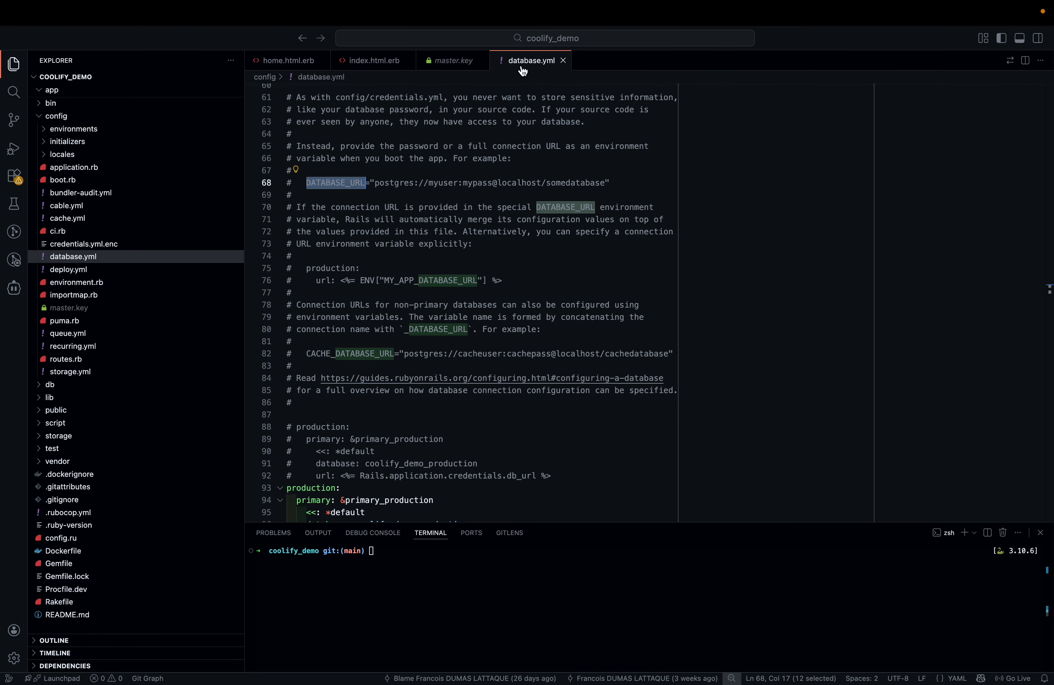
pyautogui.click(62, 550)
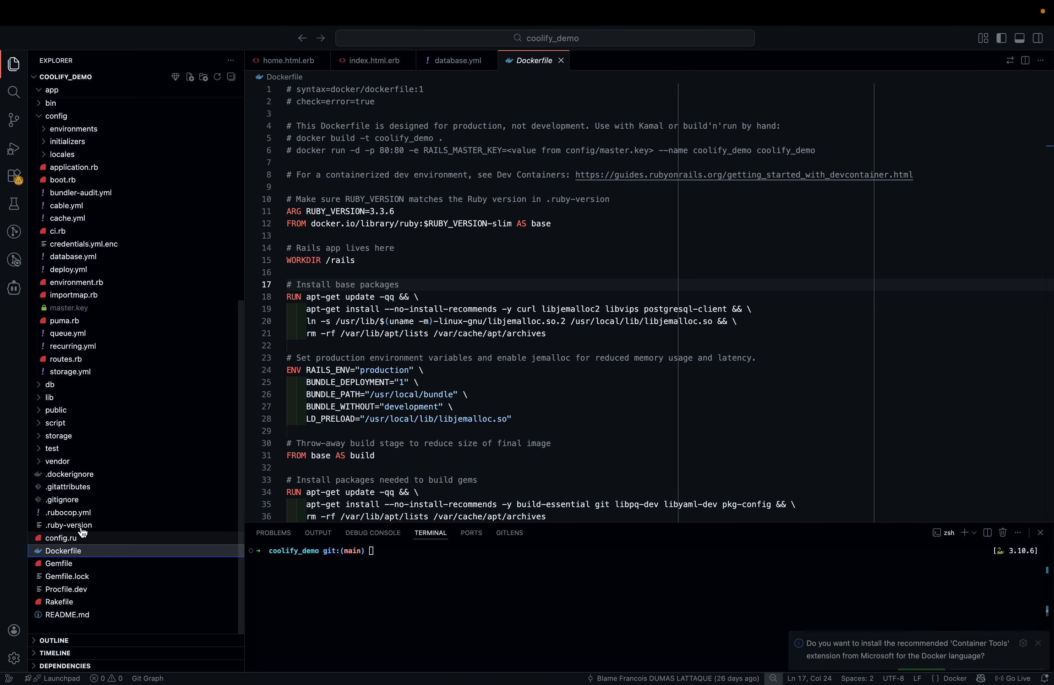
pyautogui.moveTo(336, 90); pyautogui.dragTo(394, 343)
pyautogui.click(534, 269)
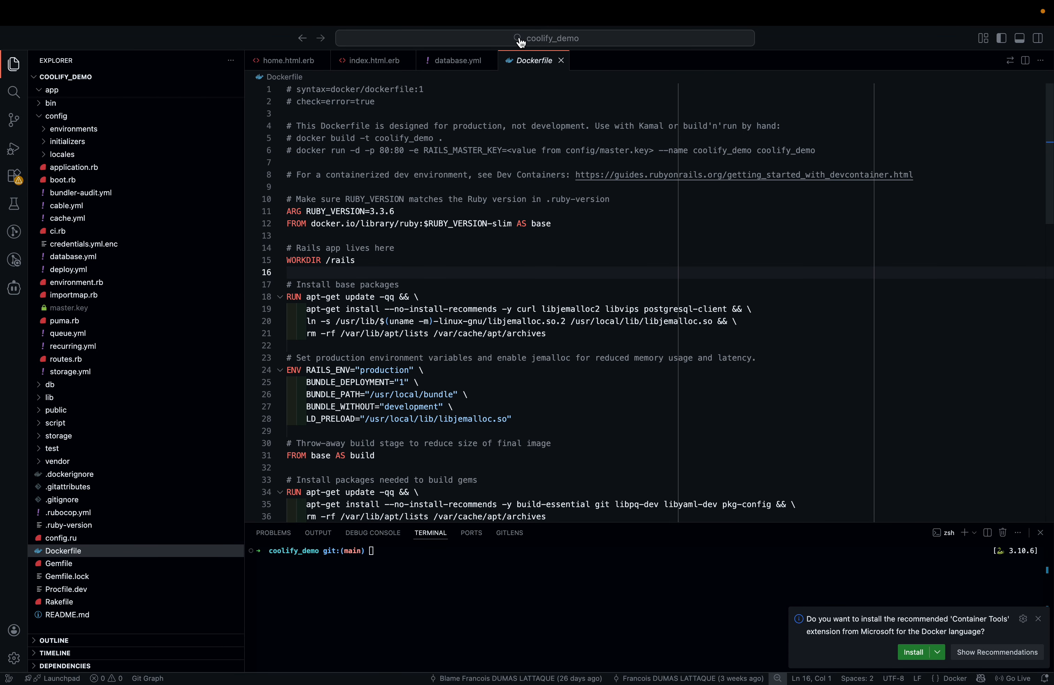
# Return to Coolify, open the coolify_demo application's logs, and examine the DATABASE_URL and RAILS_ENV debug lines.
pyautogui.hotkey('ctrl', 'Right')
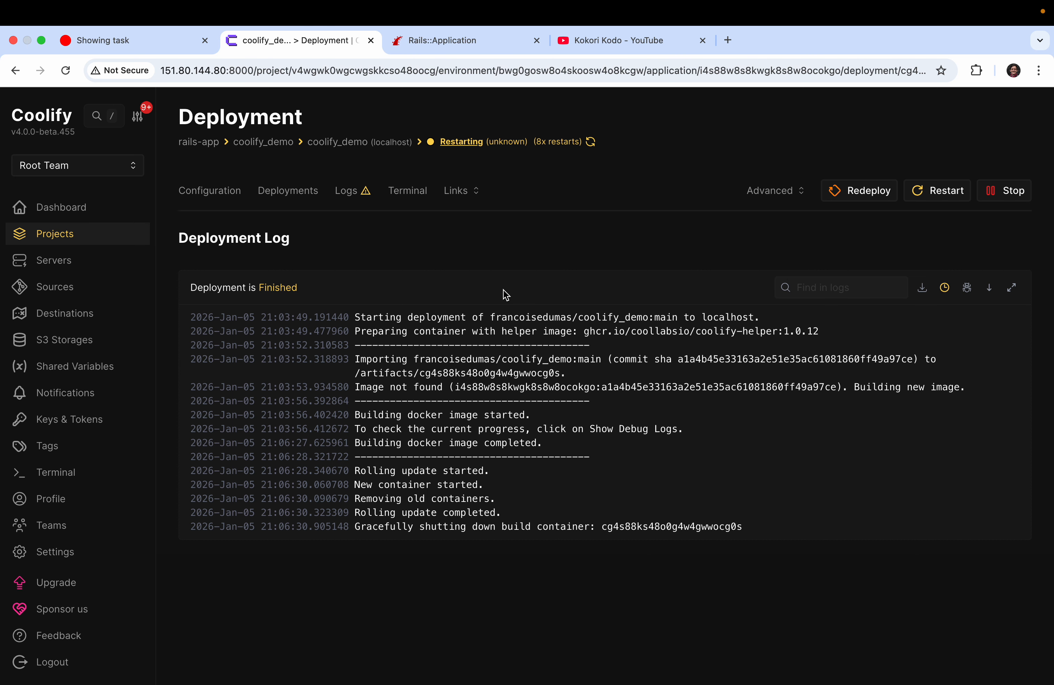
pyautogui.click(351, 197)
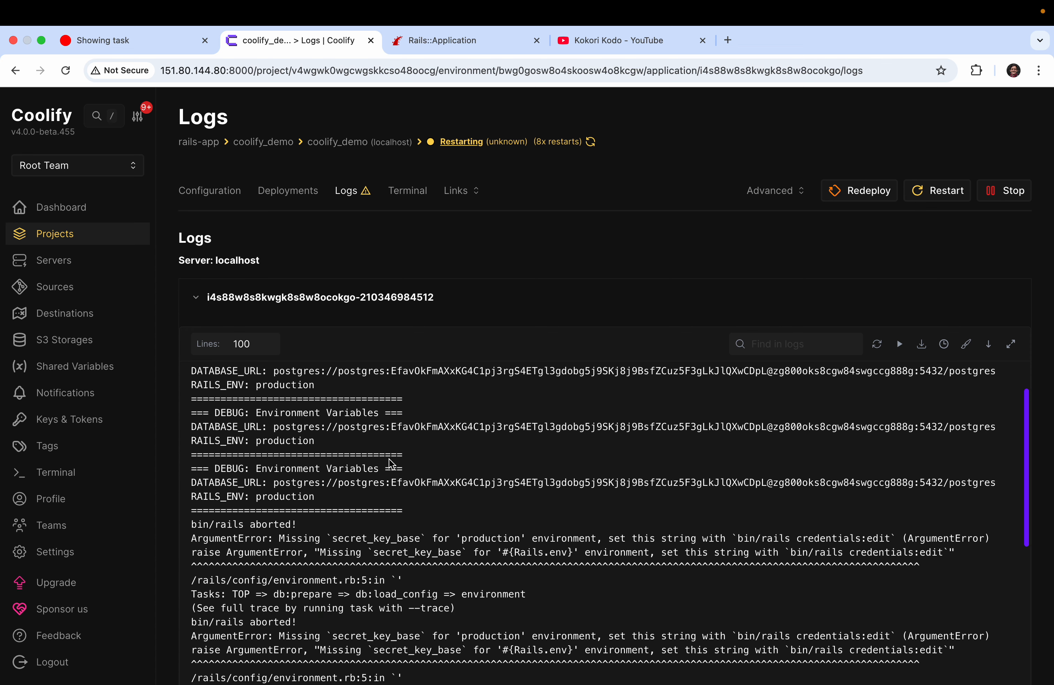
pyautogui.moveTo(192, 388); pyautogui.dragTo(327, 407)
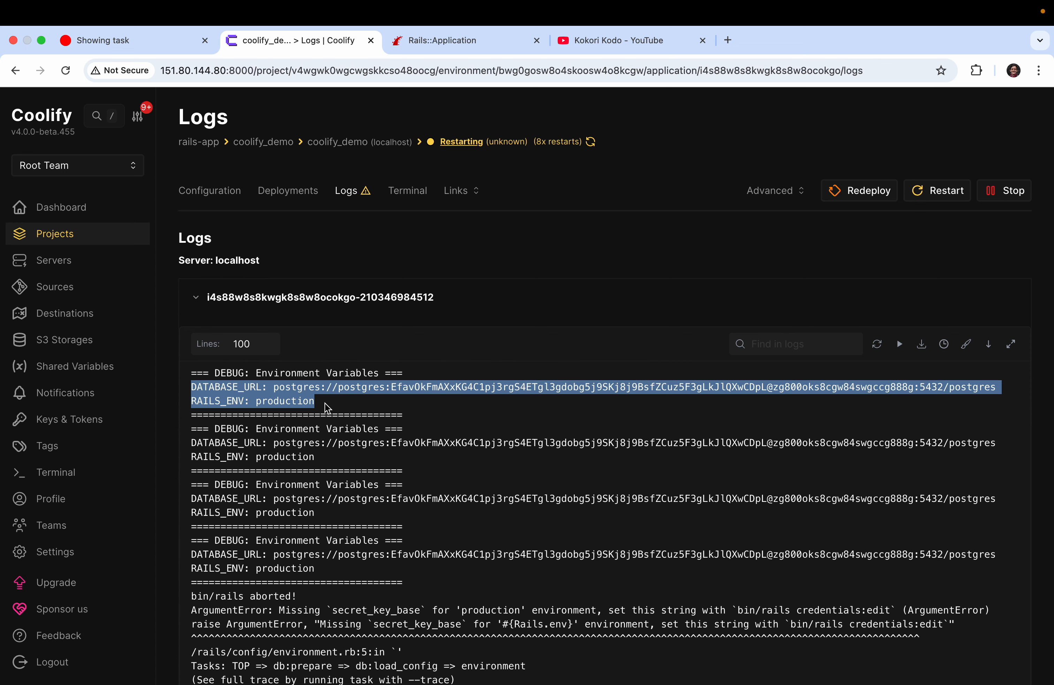
pyautogui.click(312, 399)
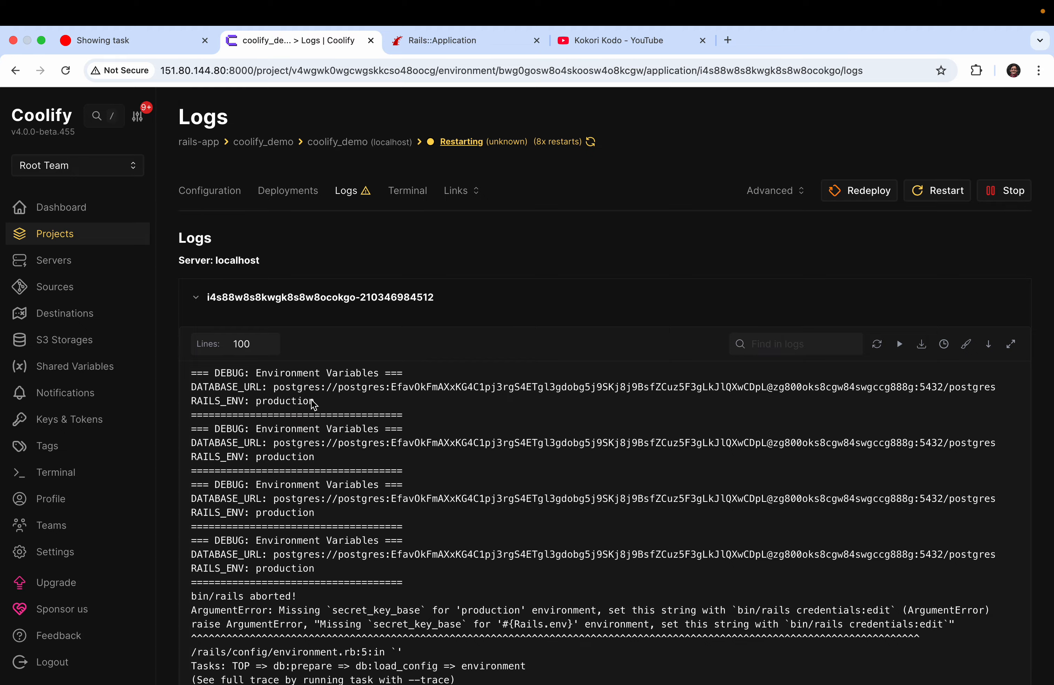
pyautogui.moveTo(328, 399); pyautogui.dragTo(353, 405)
pyautogui.click(242, 391)
pyautogui.doubleClick(240, 388)
pyautogui.click(210, 404)
pyautogui.doubleClick(211, 410)
pyautogui.moveTo(329, 405); pyautogui.dragTo(214, 397)
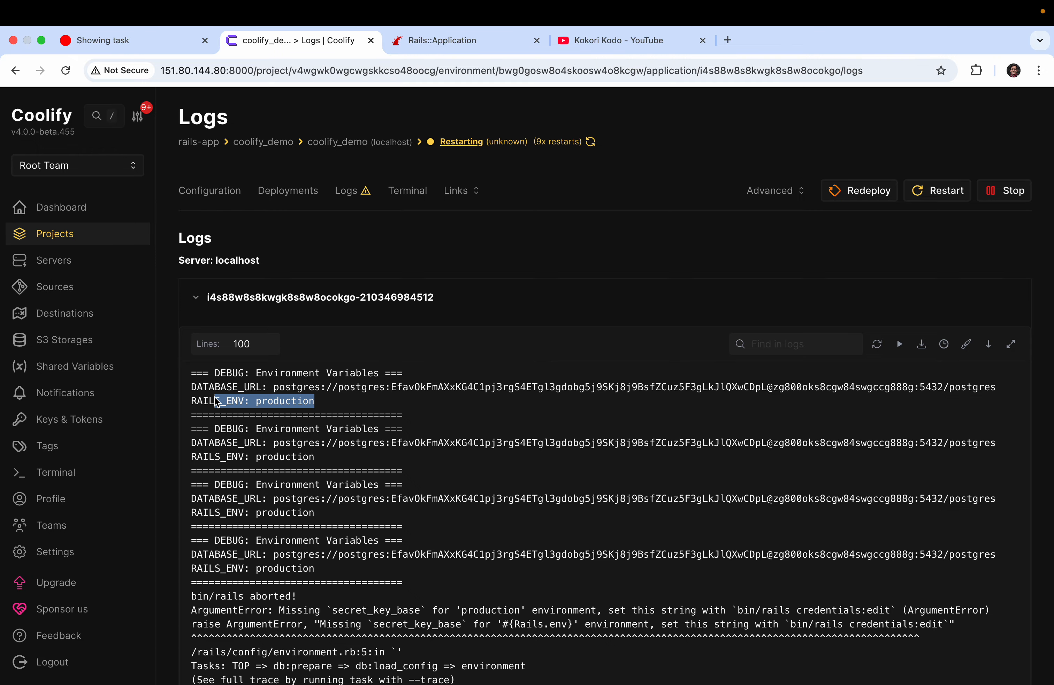
pyautogui.click(332, 381)
# Examine the bin/rails abort messages further down the logs and highlight the configuration key they mention.
pyautogui.scroll(-10, 325, 405)
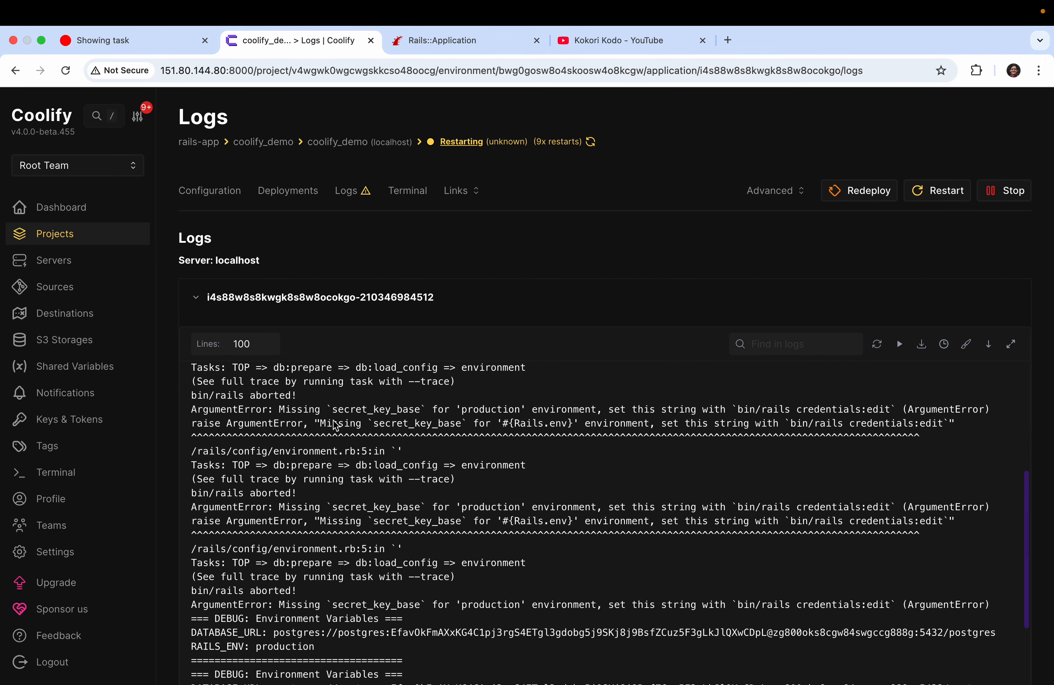
pyautogui.scroll(-1, 337, 413)
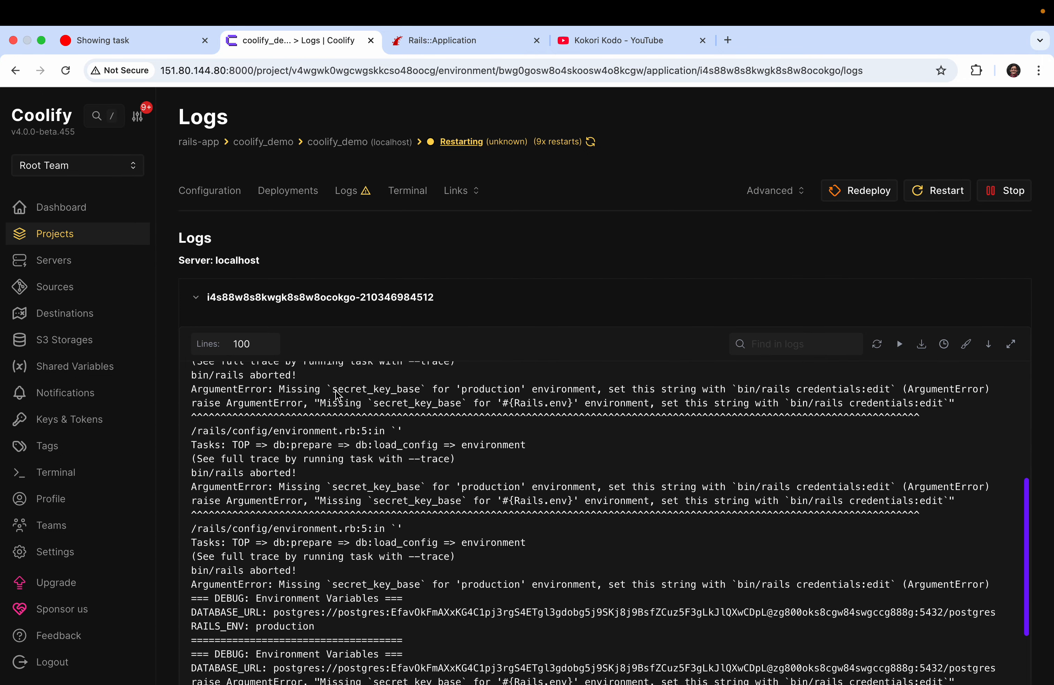
pyautogui.doubleClick(359, 390)
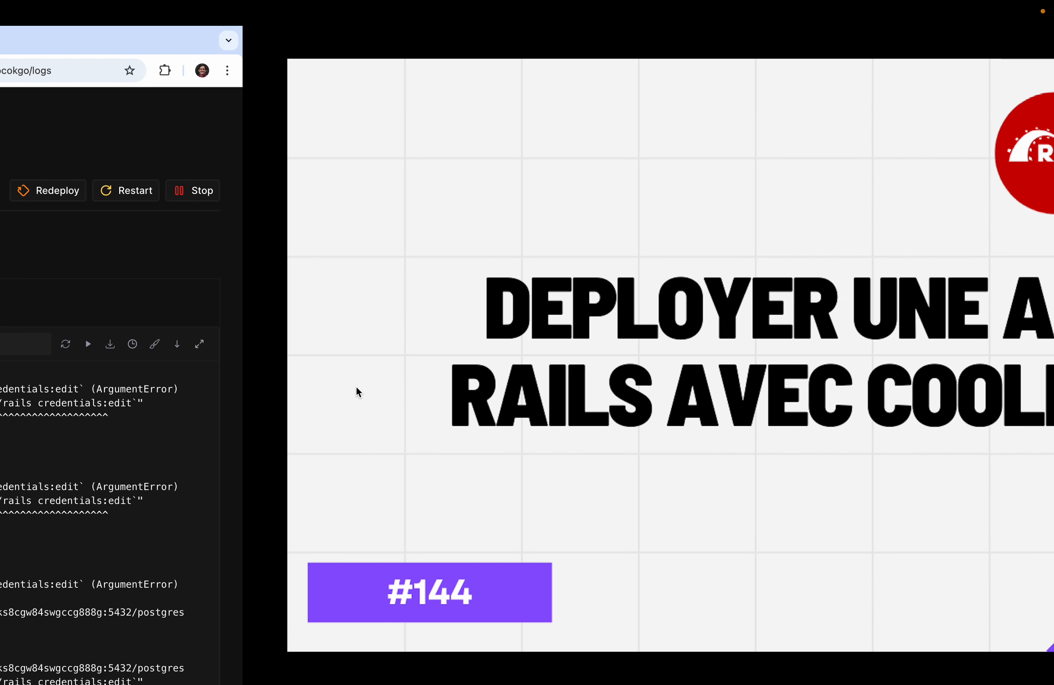
# Open the Rails::Application API documentation and read what its Initialization section says about railties and engine initializers.
pyautogui.hotkey('ctrl', 'Left')
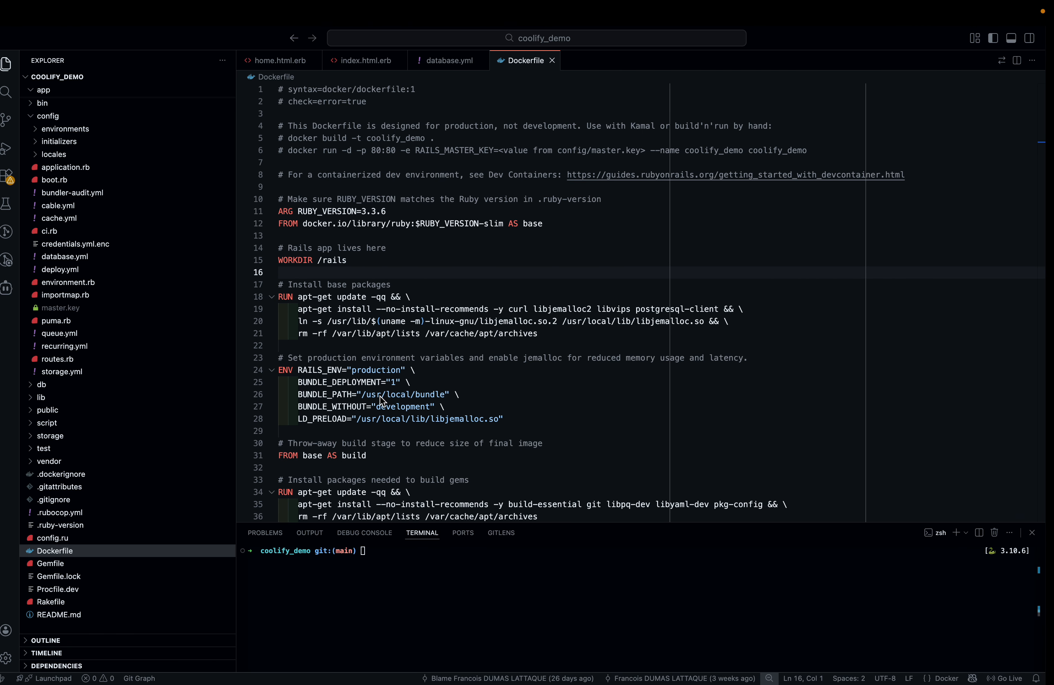
pyautogui.hotkey('ctrl', 'Right')
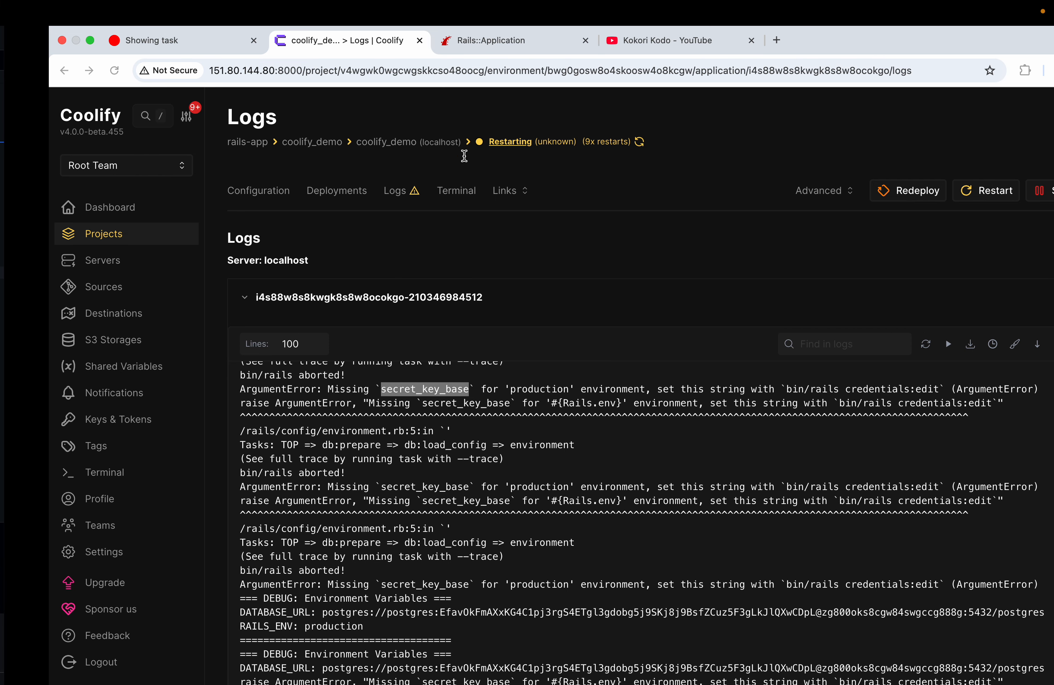
pyautogui.click(465, 40)
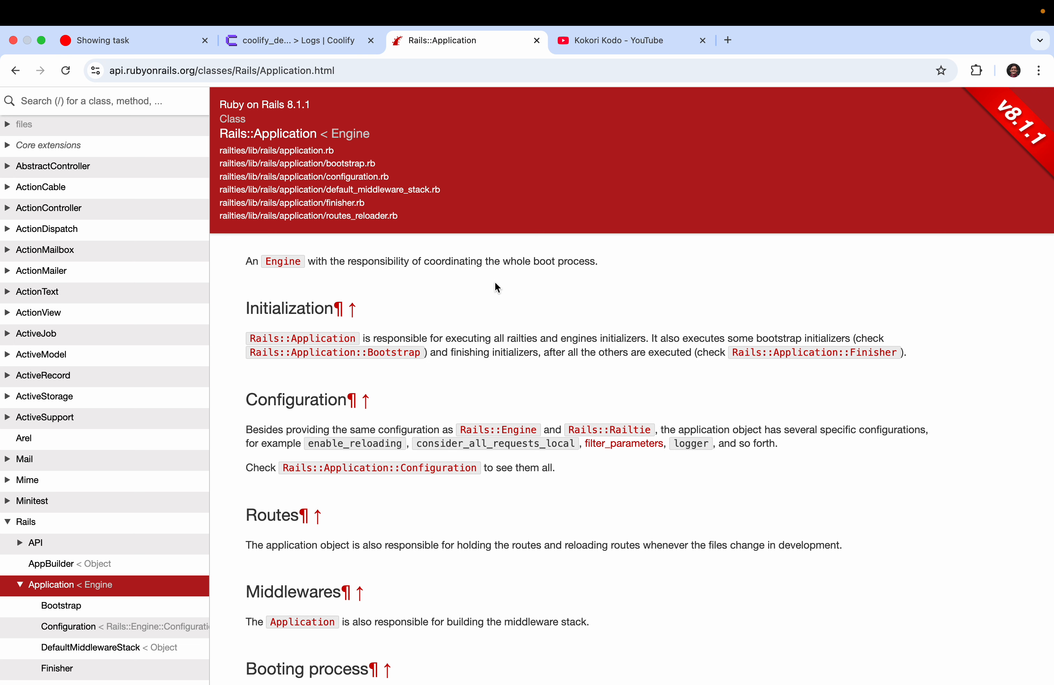
pyautogui.moveTo(469, 338); pyautogui.dragTo(645, 338)
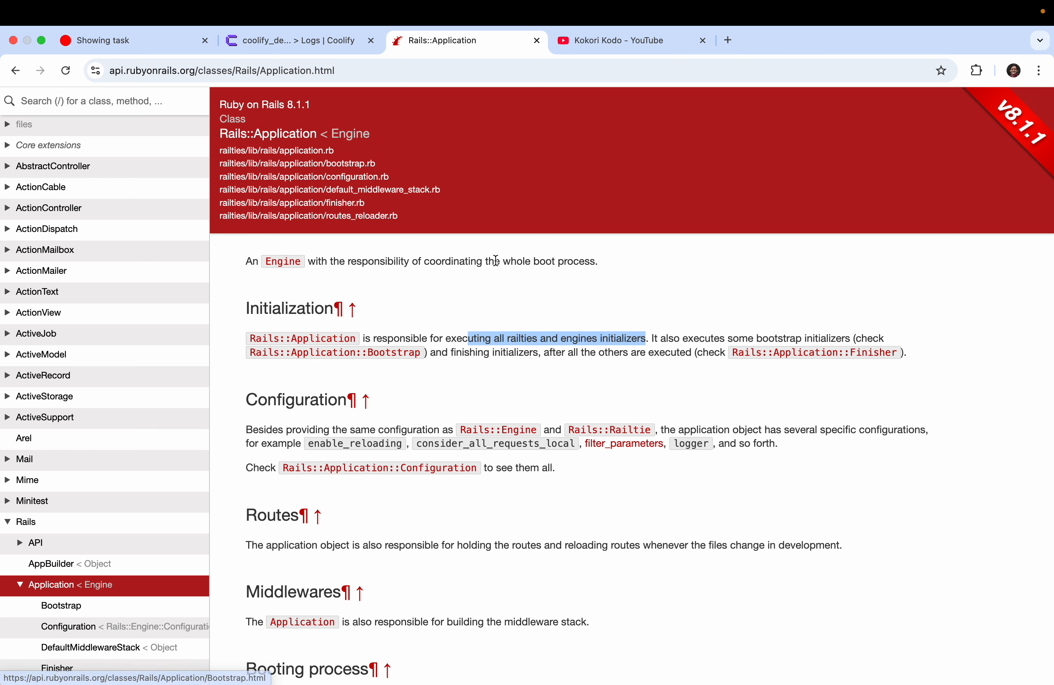
# In the code editor's terminal, run EDITOR="code --wait" rails credentials:edit and copy the secret_key_base value from the opened credentials file.
pyautogui.hotkey('ctrl', 'Left')
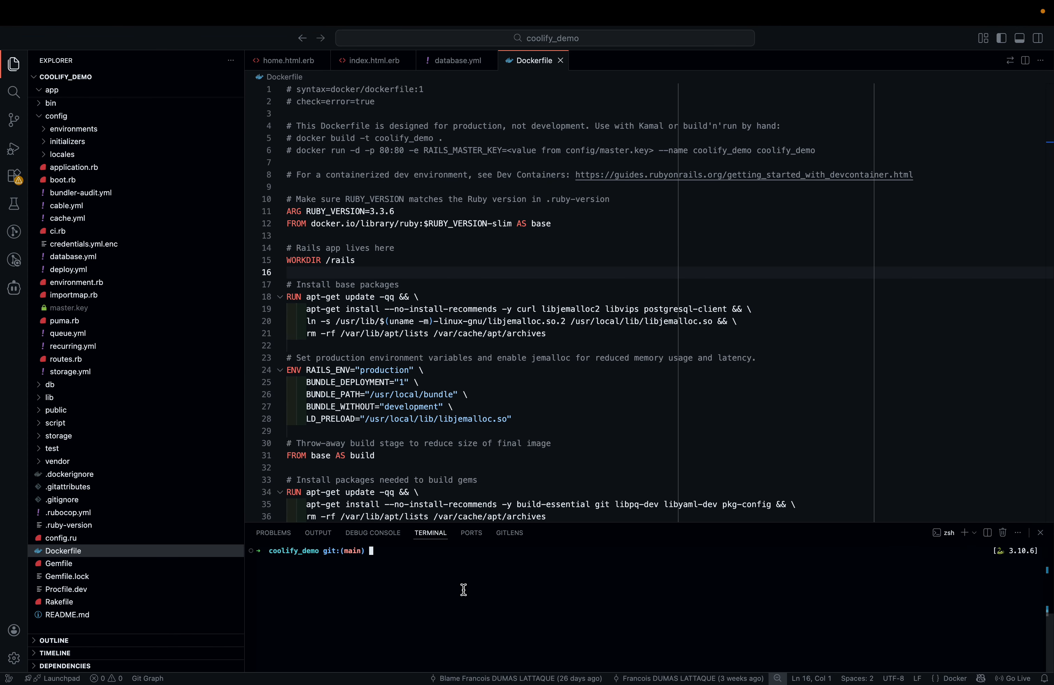
pyautogui.write('clear')
pyautogui.press('Up')
pyautogui.press('Return')
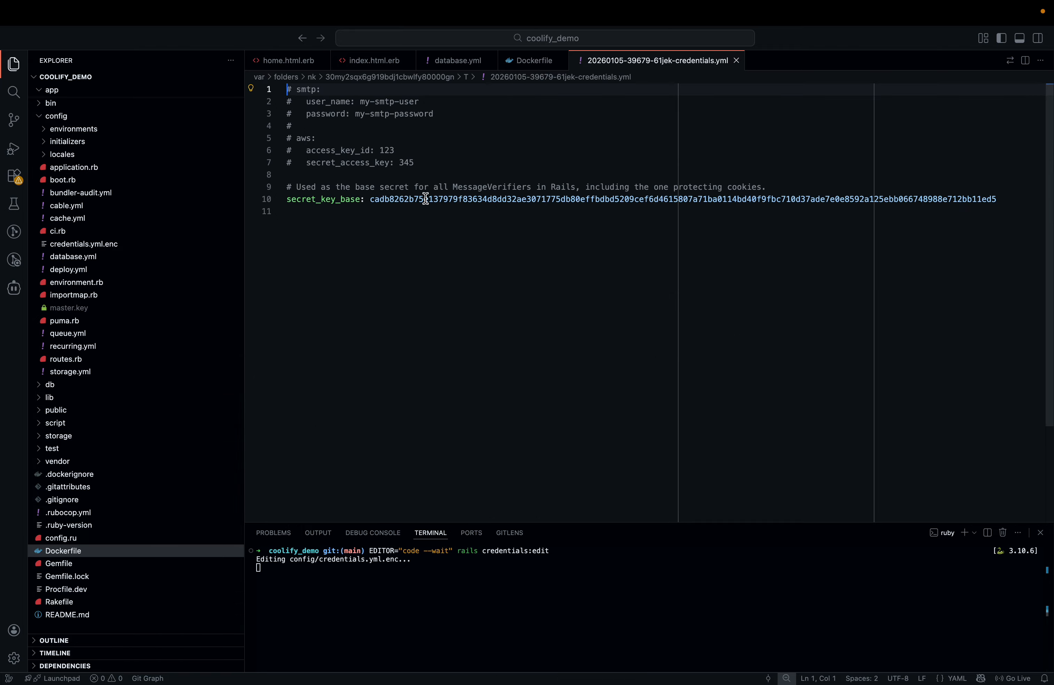
pyautogui.doubleClick(413, 199)
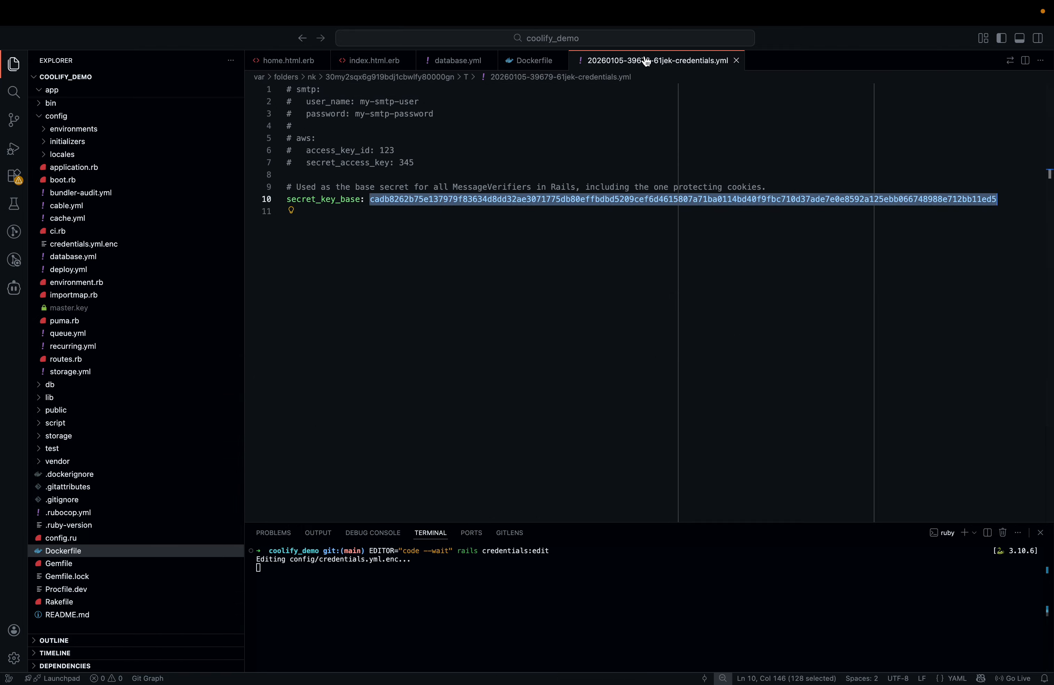
pyautogui.doubleClick(495, 203)
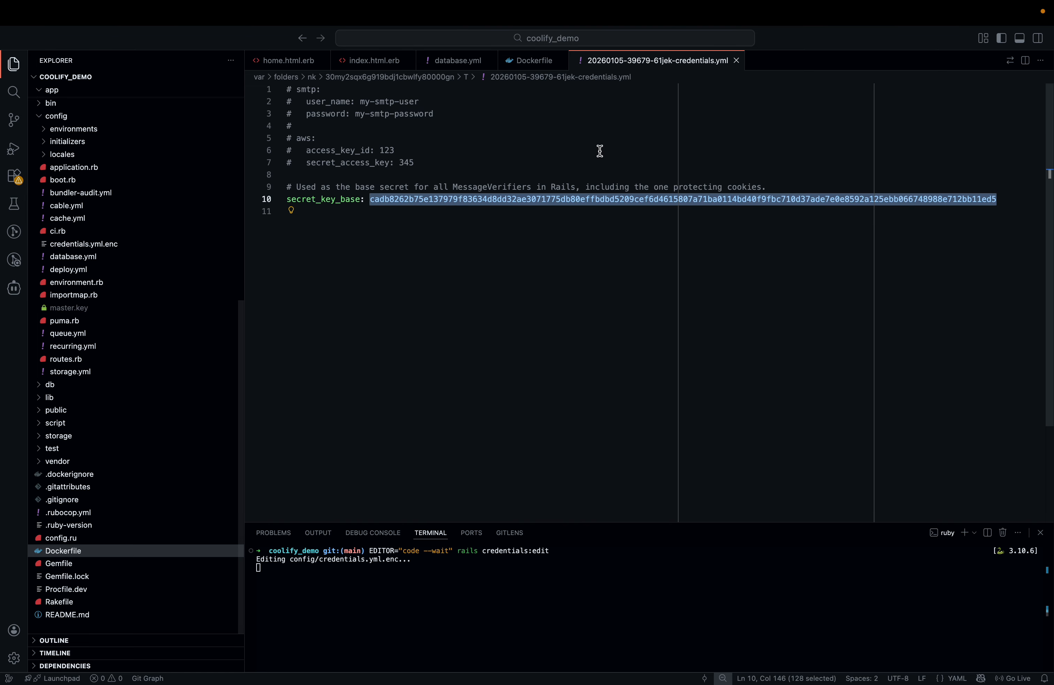
# Back in Coolify, add a coolify_demo environment variable named SECRET_KEY_BASE and paste the copied secret key as its value.
pyautogui.press('super+Tab')
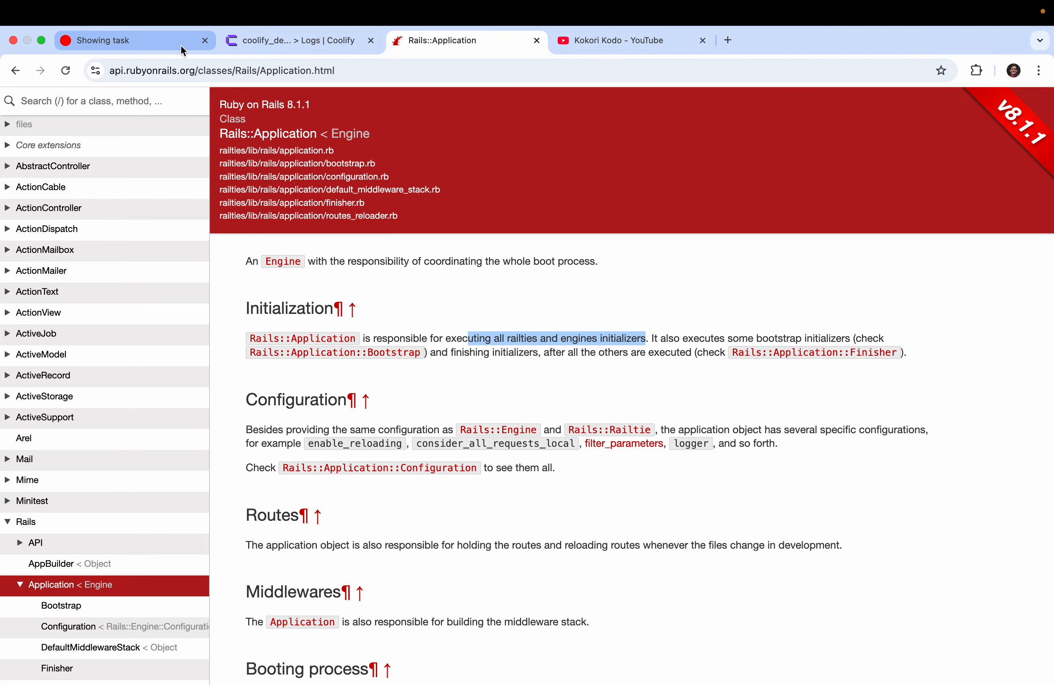
pyautogui.click(294, 41)
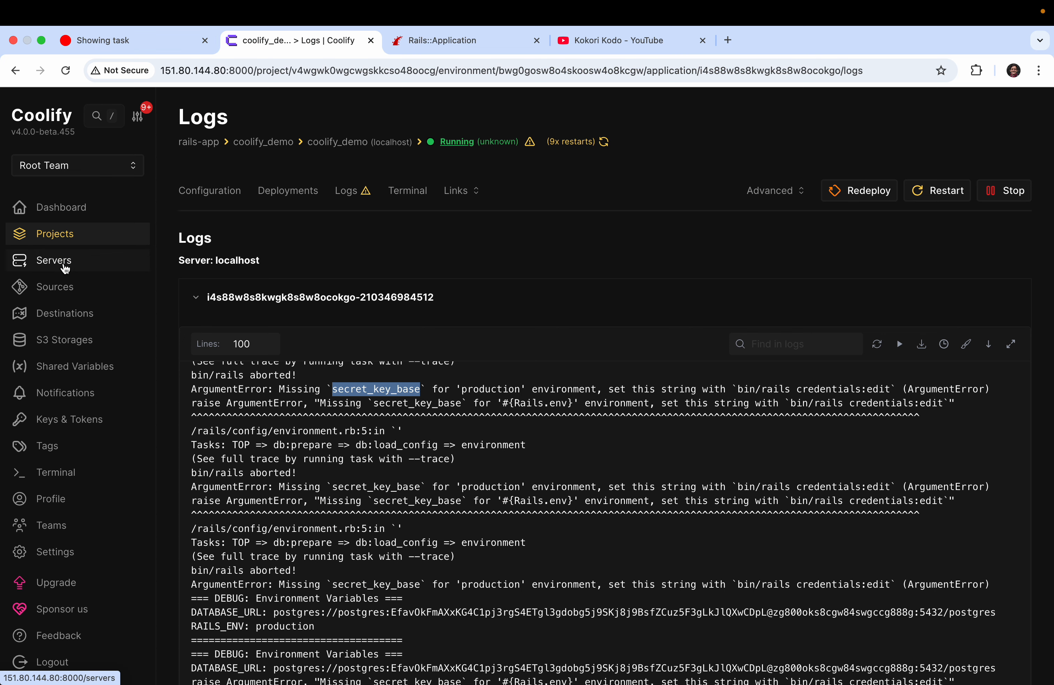
pyautogui.click(201, 195)
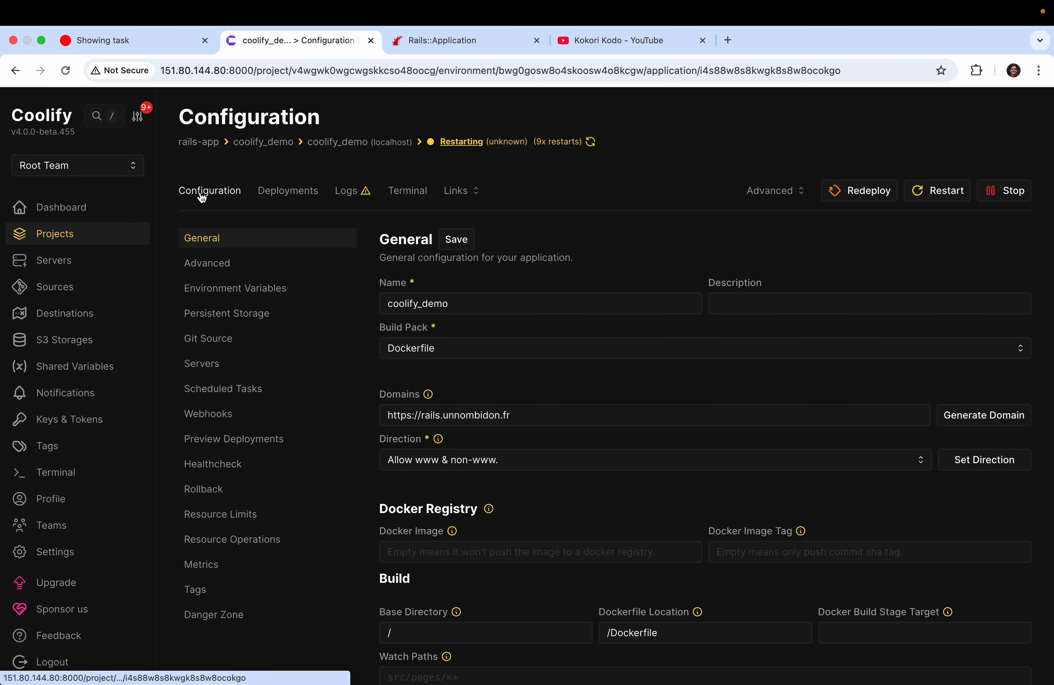
pyautogui.click(216, 289)
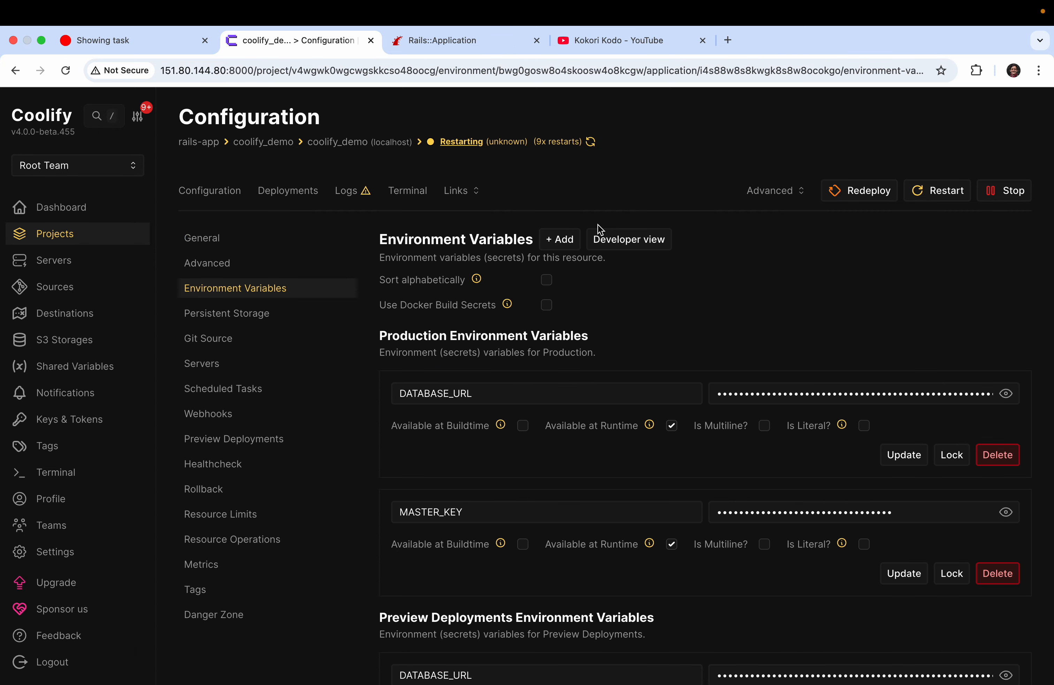
pyautogui.click(563, 240)
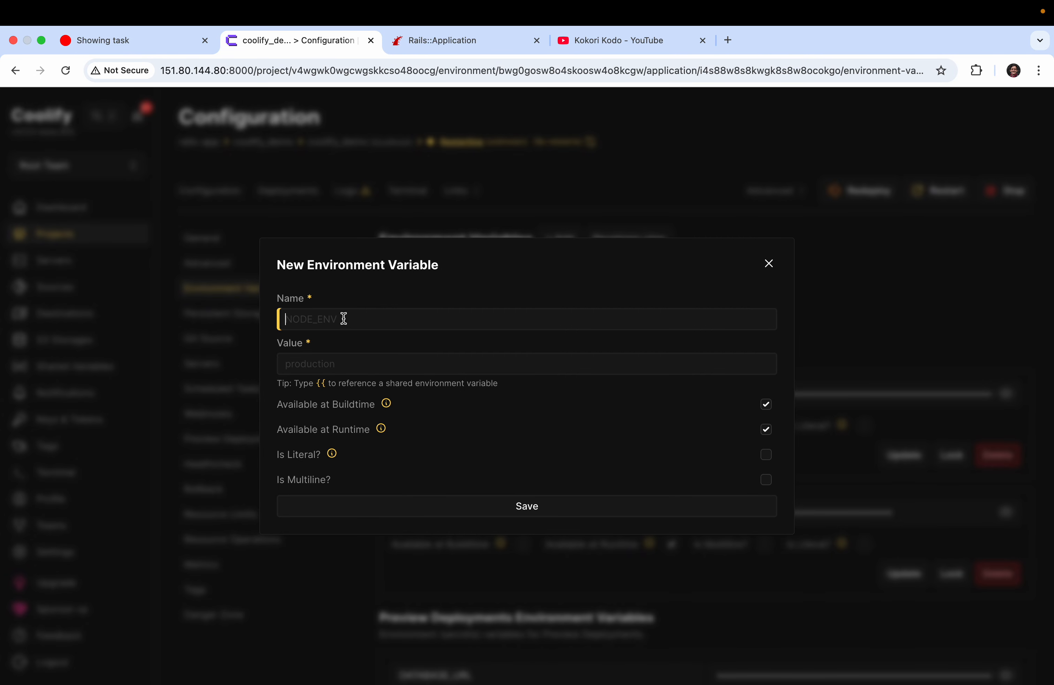
pyautogui.write('SSEC')
pyautogui.click(305, 367)
pyautogui.press('super+v')
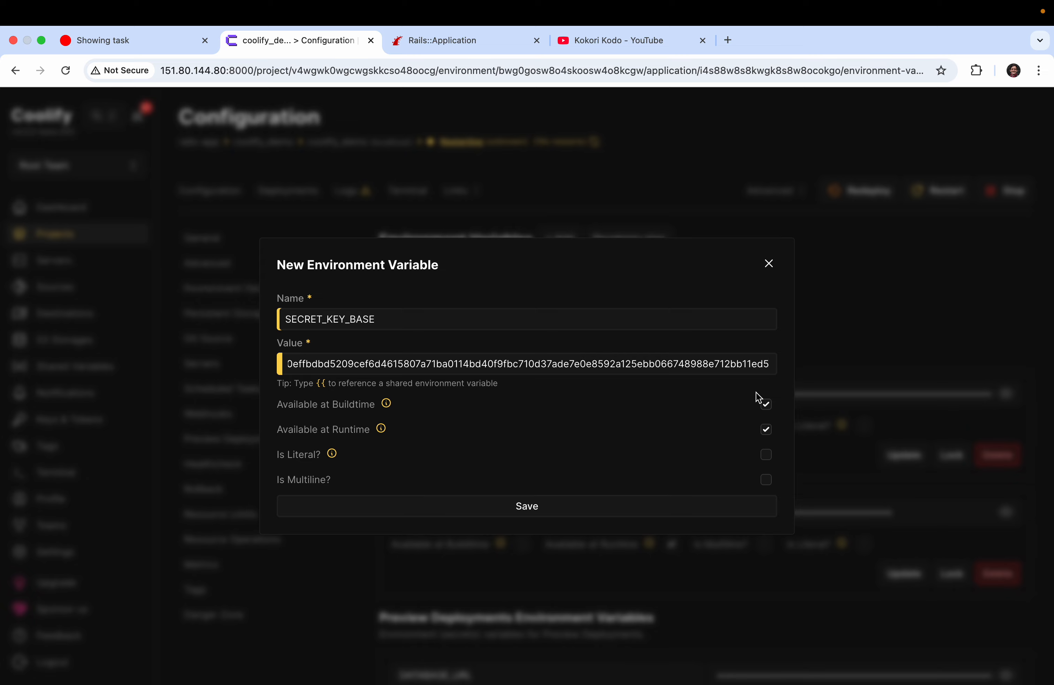
# Disable buildtime availability for the SECRET_KEY_BASE variable, save it, and close the form.
pyautogui.click(765, 404)
pyautogui.click(550, 515)
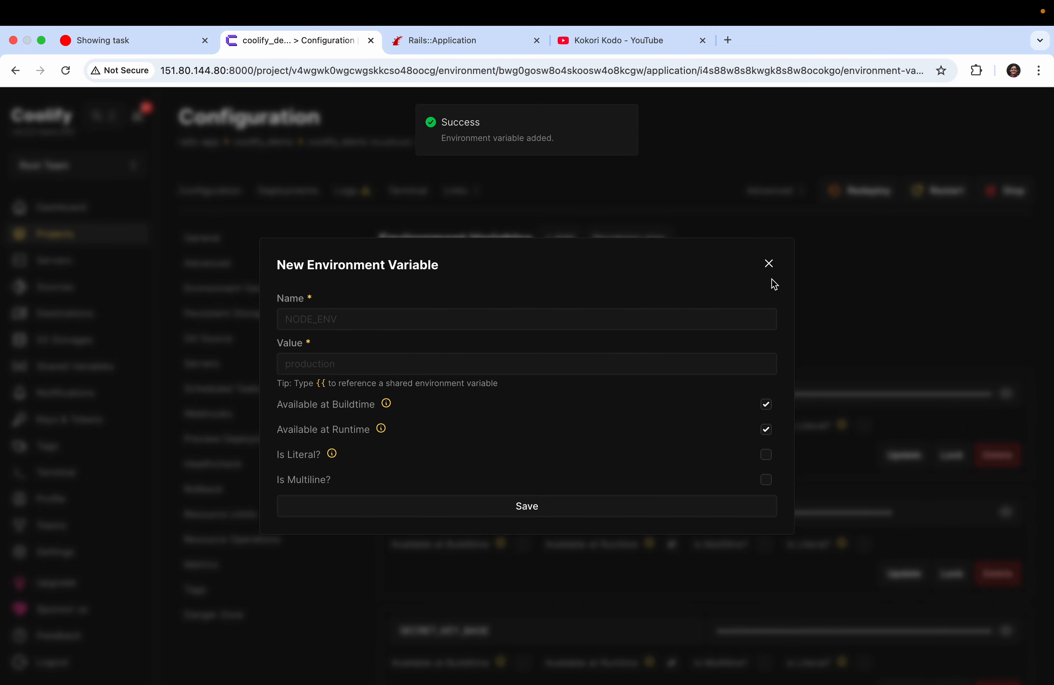
pyautogui.click(769, 264)
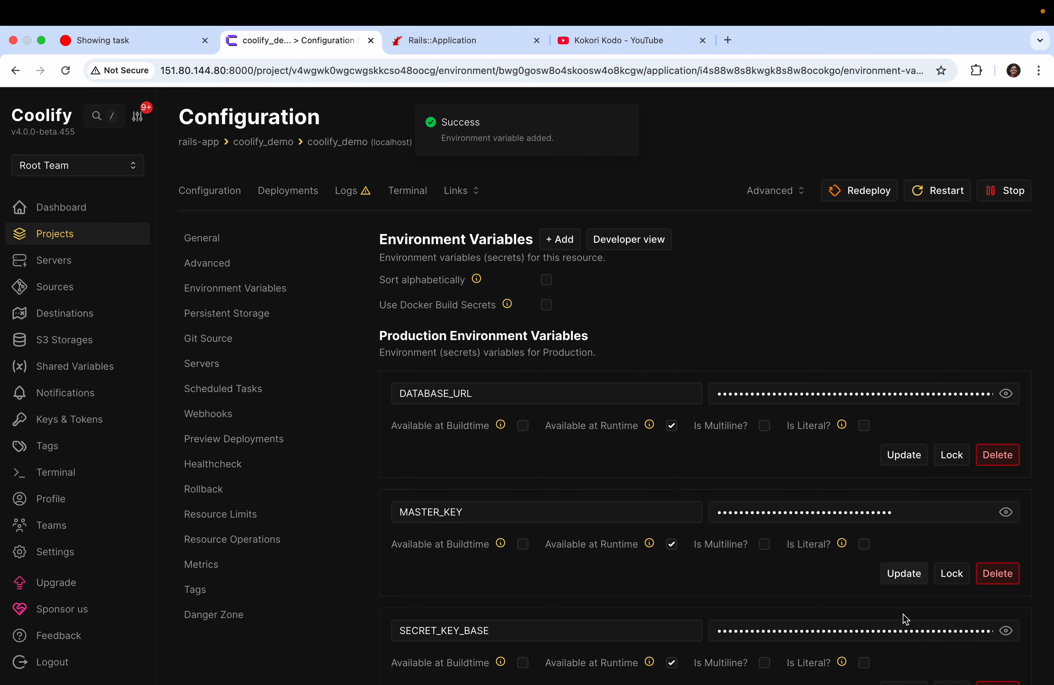
# Check the production environment variables, restart the coolify_demo application, and dismiss the configuration notice.
pyautogui.scroll(-2, 926, 624)
pyautogui.scroll(2, 926, 623)
pyautogui.scroll(-4, 926, 624)
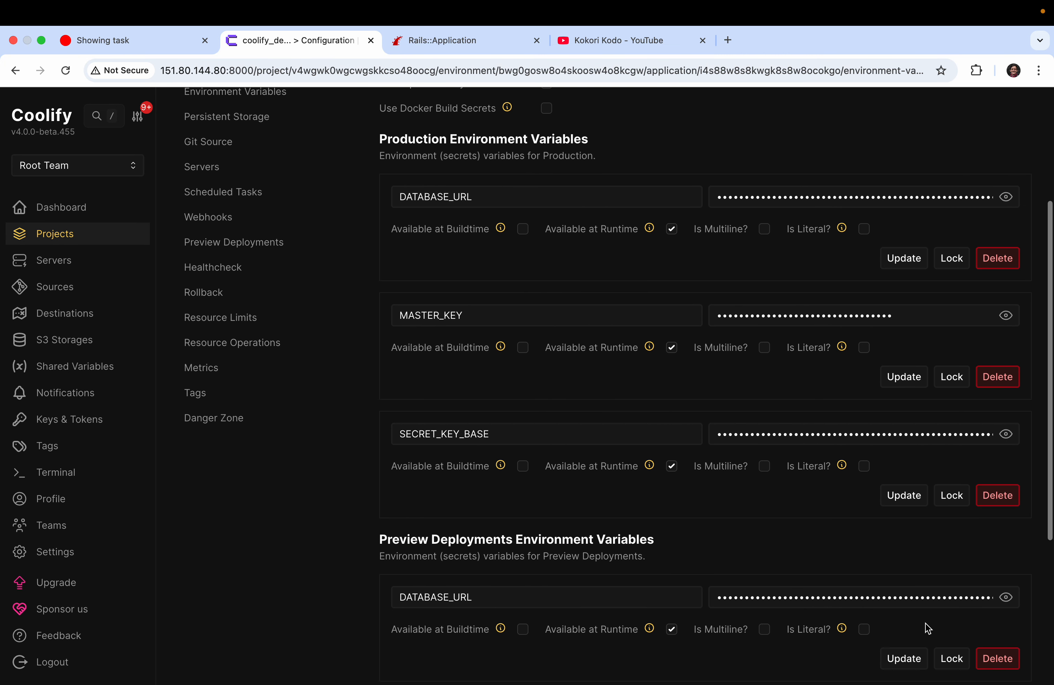
pyautogui.scroll(4, 925, 626)
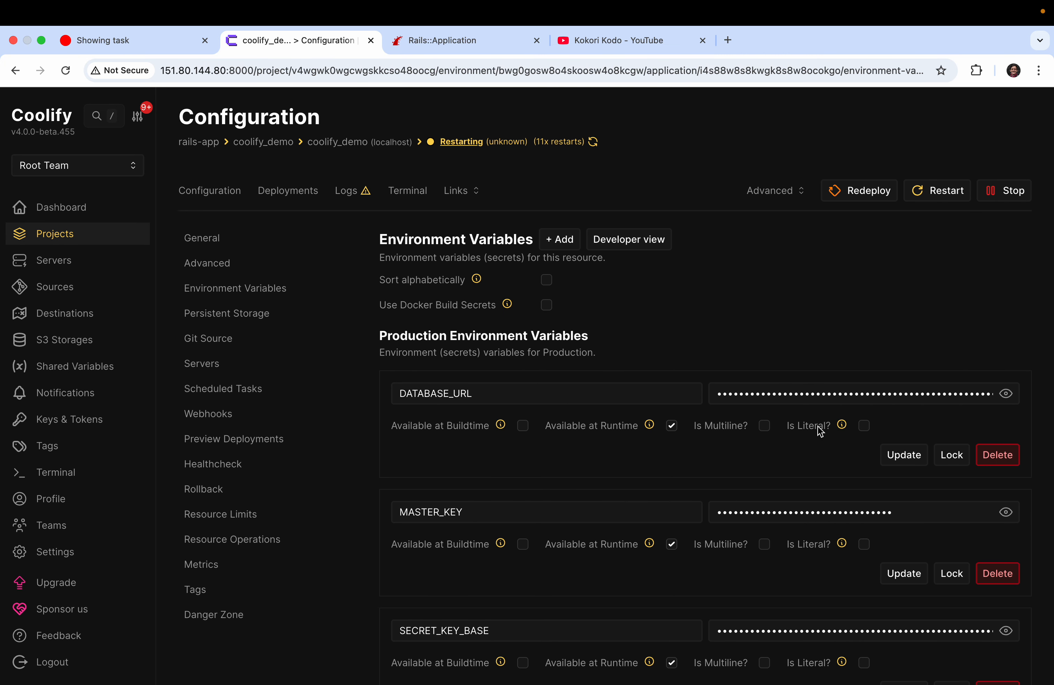
pyautogui.click(939, 195)
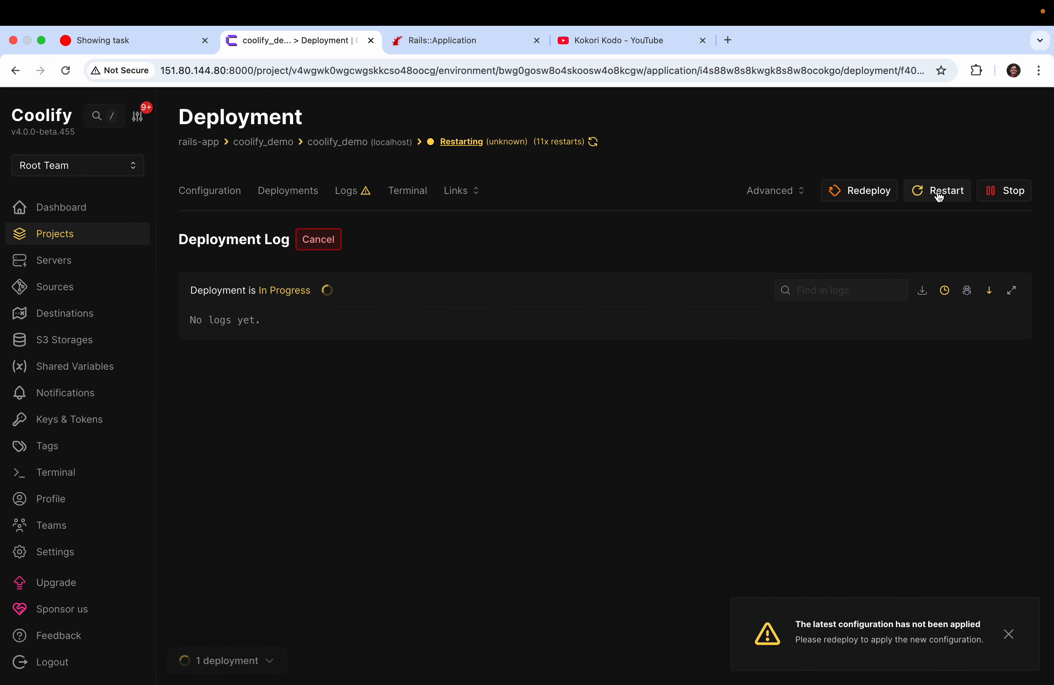
pyautogui.click(1013, 637)
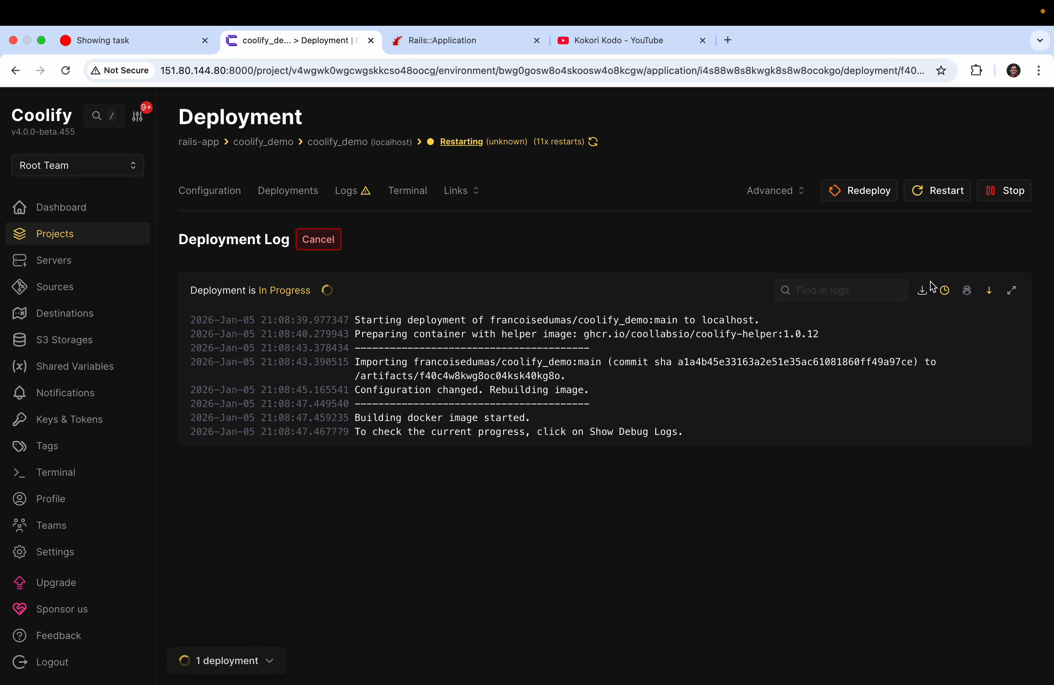
# Show the deployment's debug logs to inspect the Docker build output, and hide them again.
pyautogui.click(967, 292)
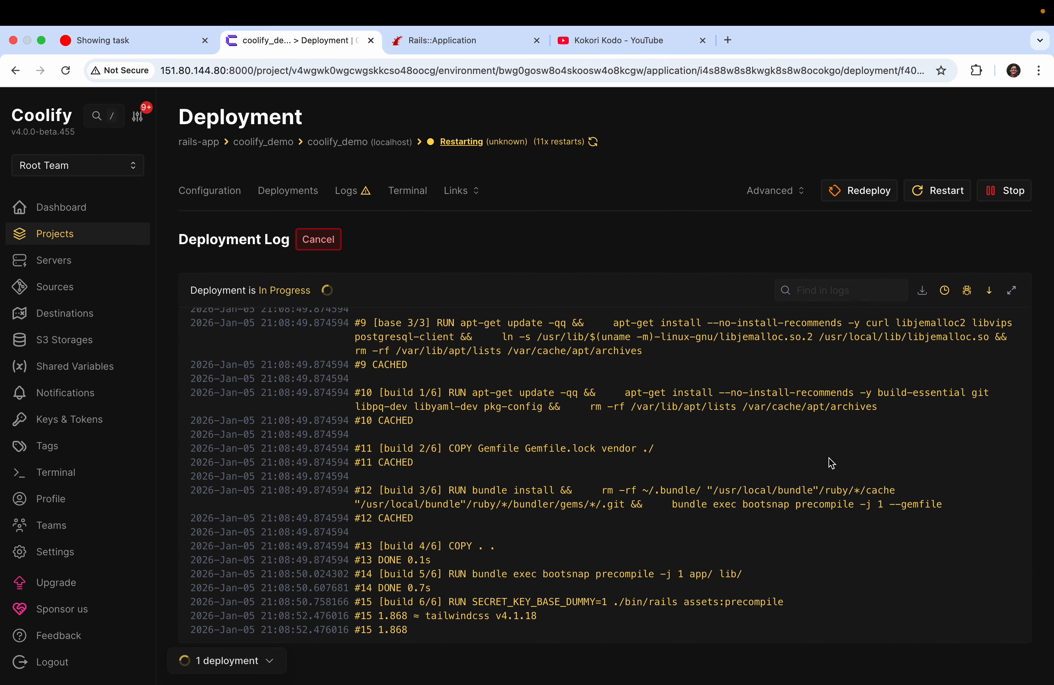
pyautogui.click(968, 294)
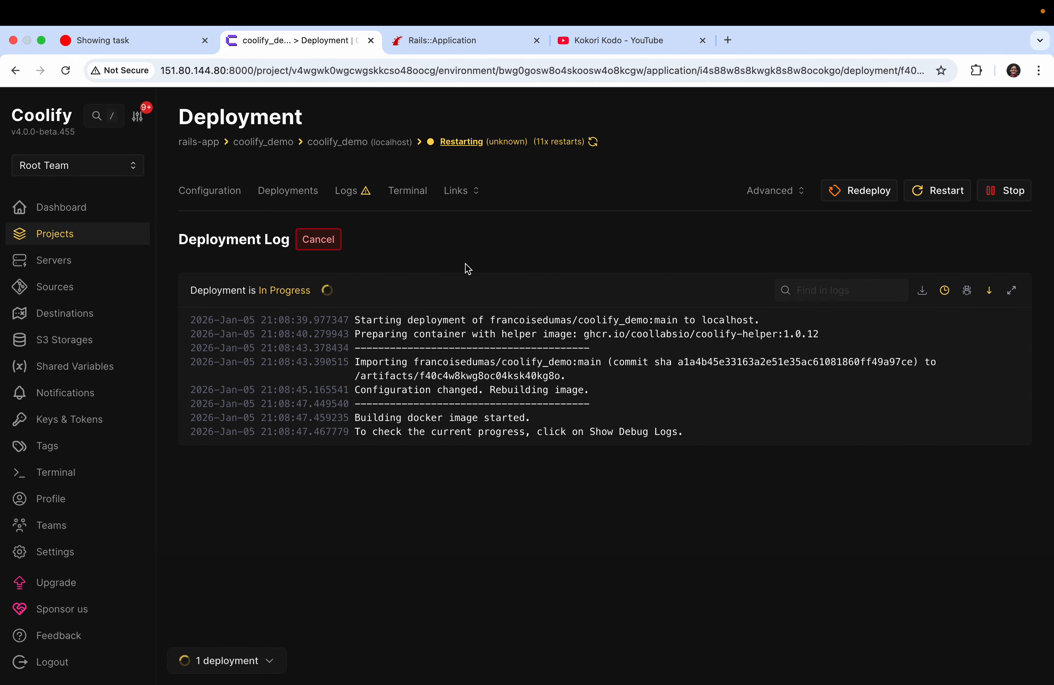
# Open the in-progress deployment from the coolify_demo deployments list and review the Docker build and rolling update entries in its log.
pyautogui.click(295, 198)
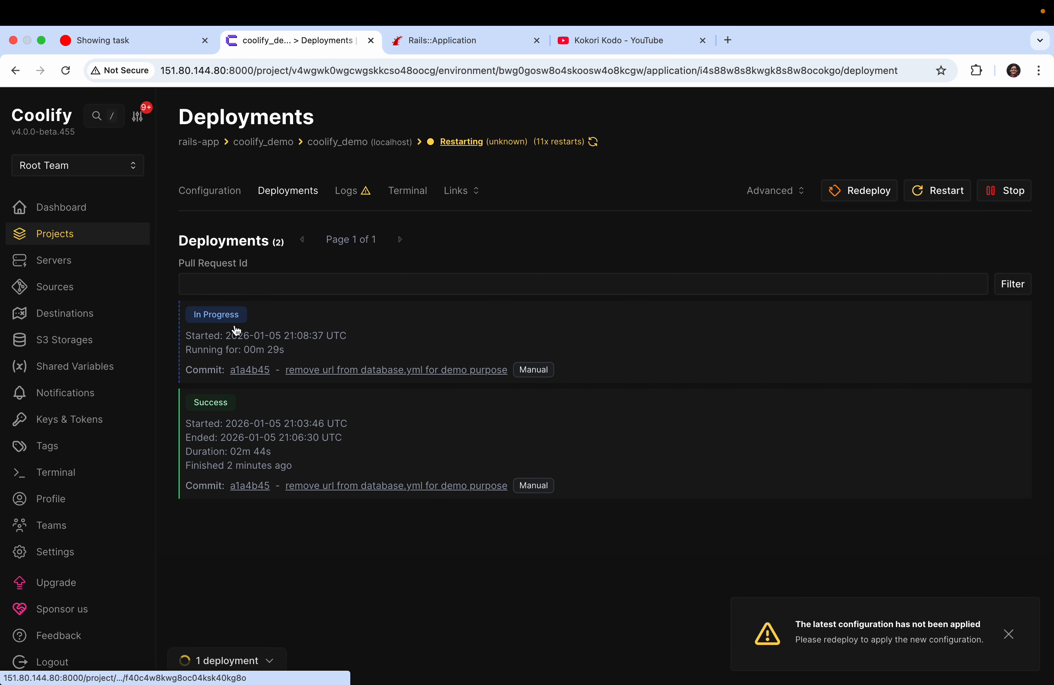
pyautogui.click(226, 315)
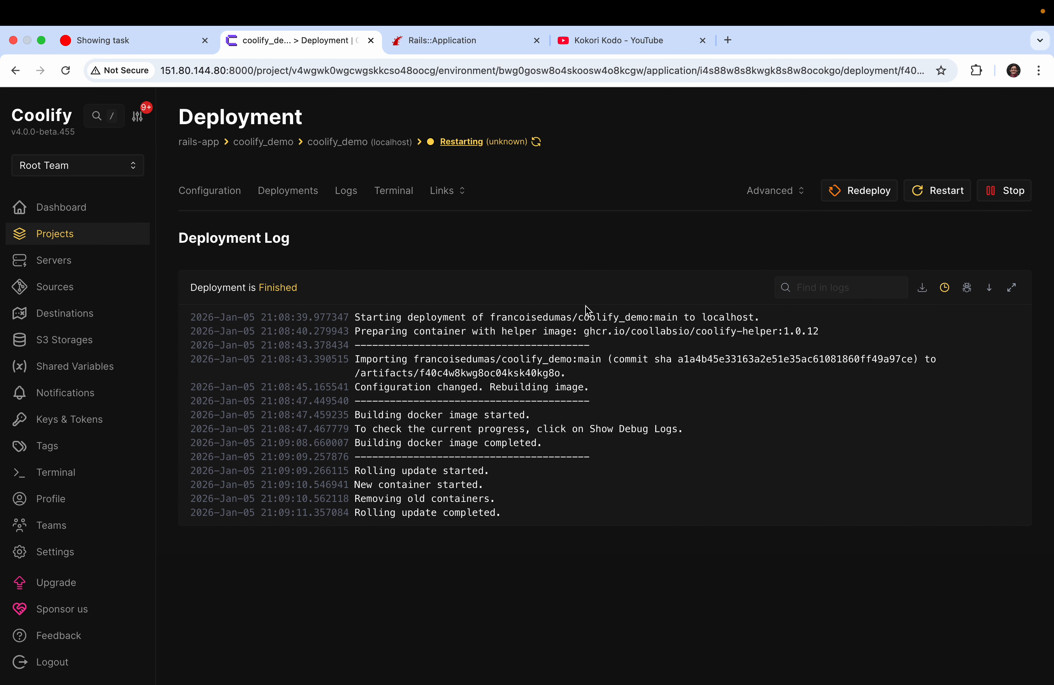
pyautogui.moveTo(523, 557); pyautogui.dragTo(366, 438)
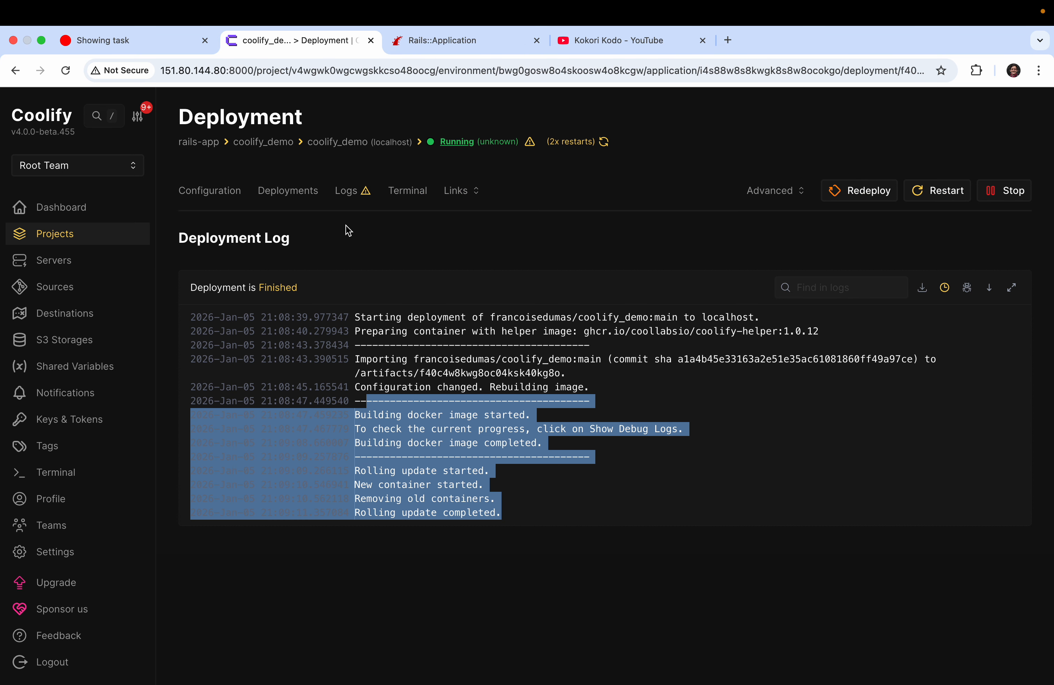
# Open the coolify_demo application logs and examine the ActiveRecord database connection error.
pyautogui.click(356, 200)
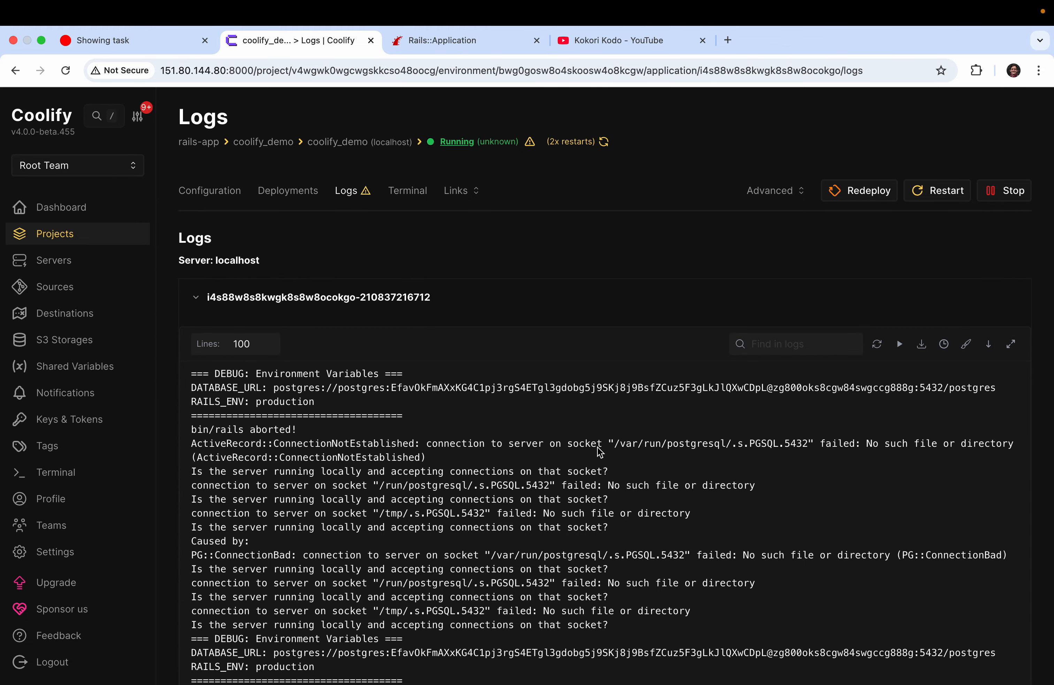
pyautogui.scroll(-2, 602, 451)
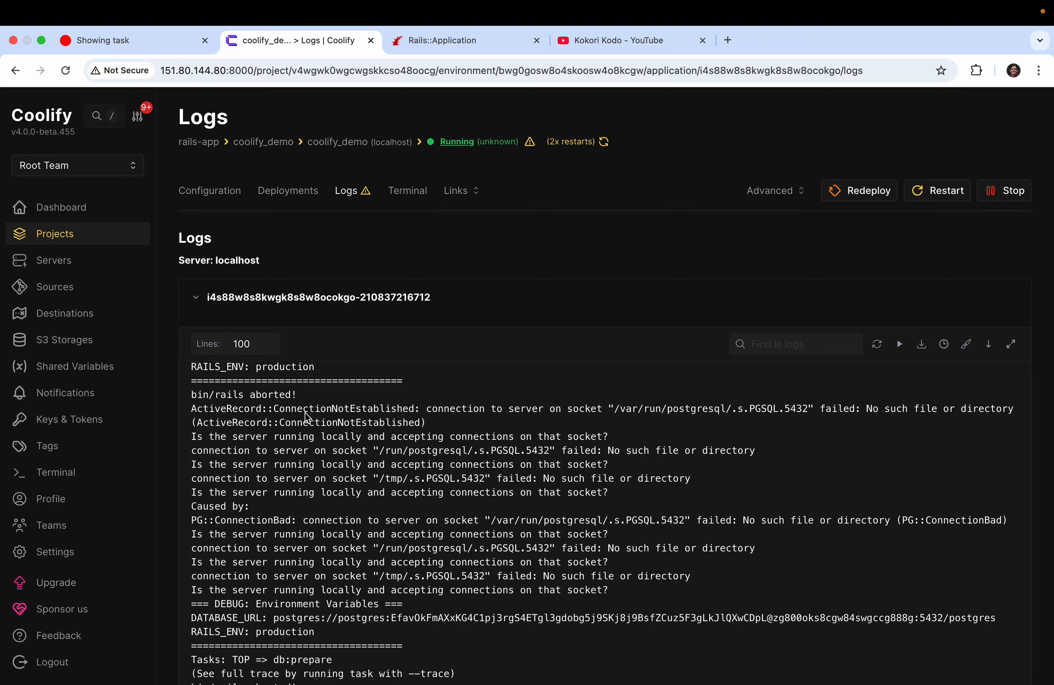
pyautogui.moveTo(279, 409); pyautogui.dragTo(707, 409)
pyautogui.click(761, 414)
pyautogui.moveTo(843, 411); pyautogui.dragTo(470, 413)
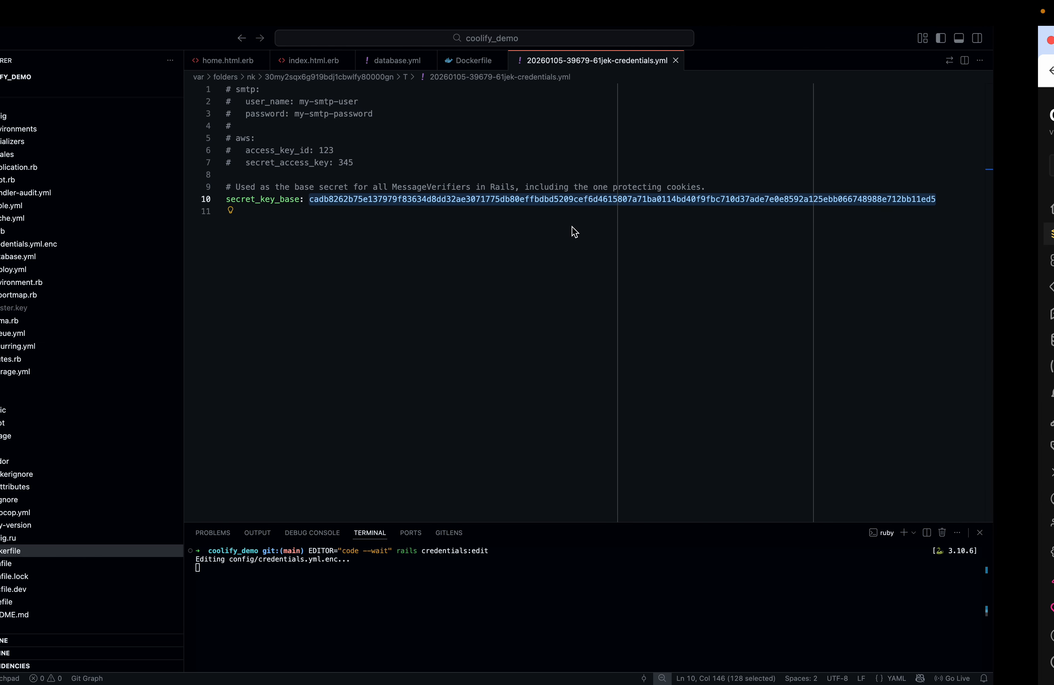
# Switch to VS Code, open database.yml, and examine the whole production section with its primary, cache, queue and cable databases.
pyautogui.click(398, 60)
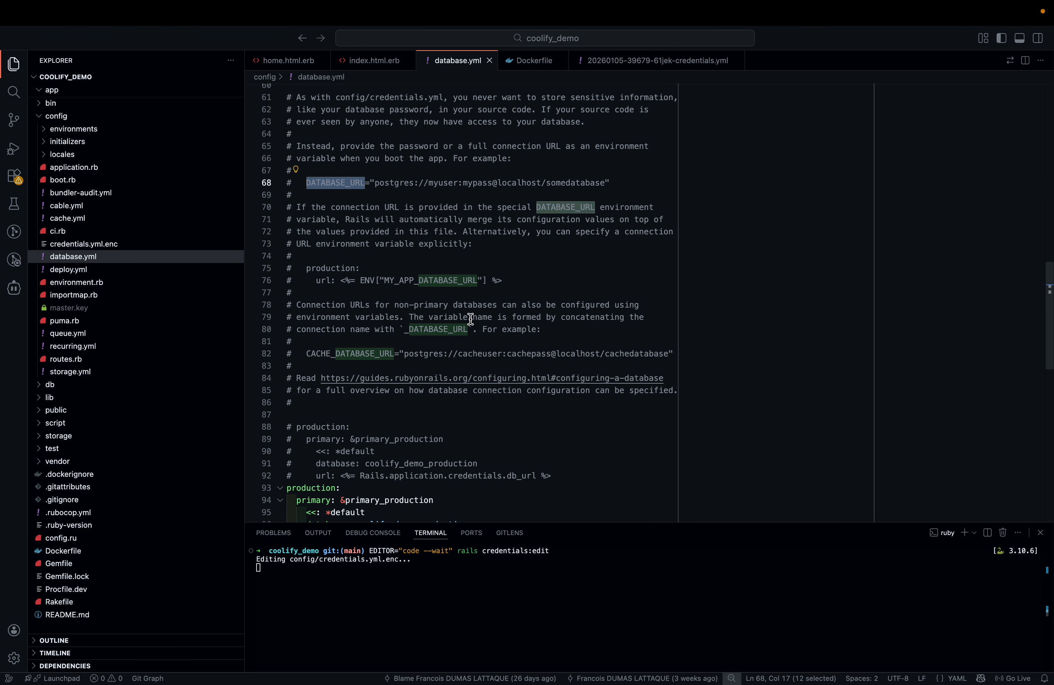
pyautogui.scroll(-5, 471, 319)
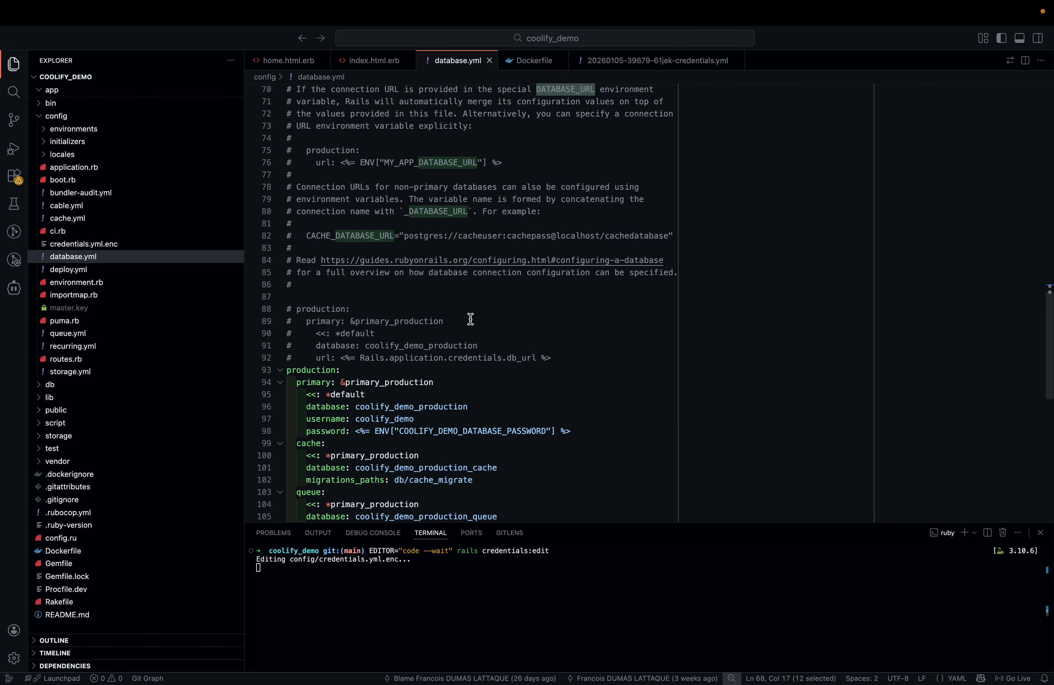
pyautogui.moveTo(308, 313); pyautogui.dragTo(416, 454)
pyautogui.scroll(-2, 415, 454)
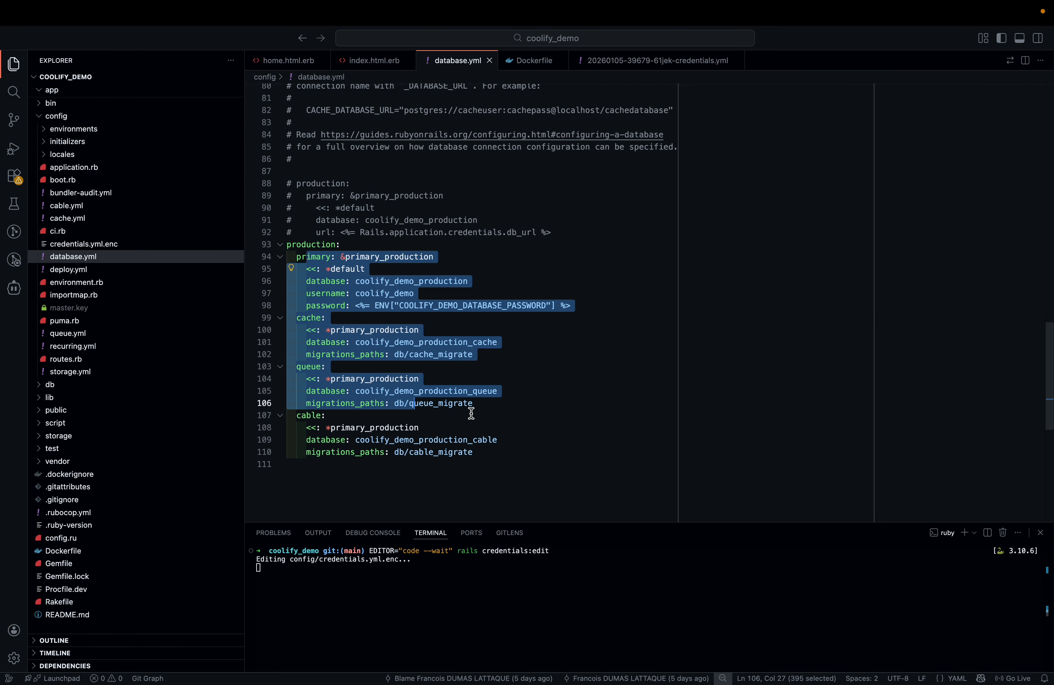
pyautogui.moveTo(497, 454); pyautogui.dragTo(287, 244)
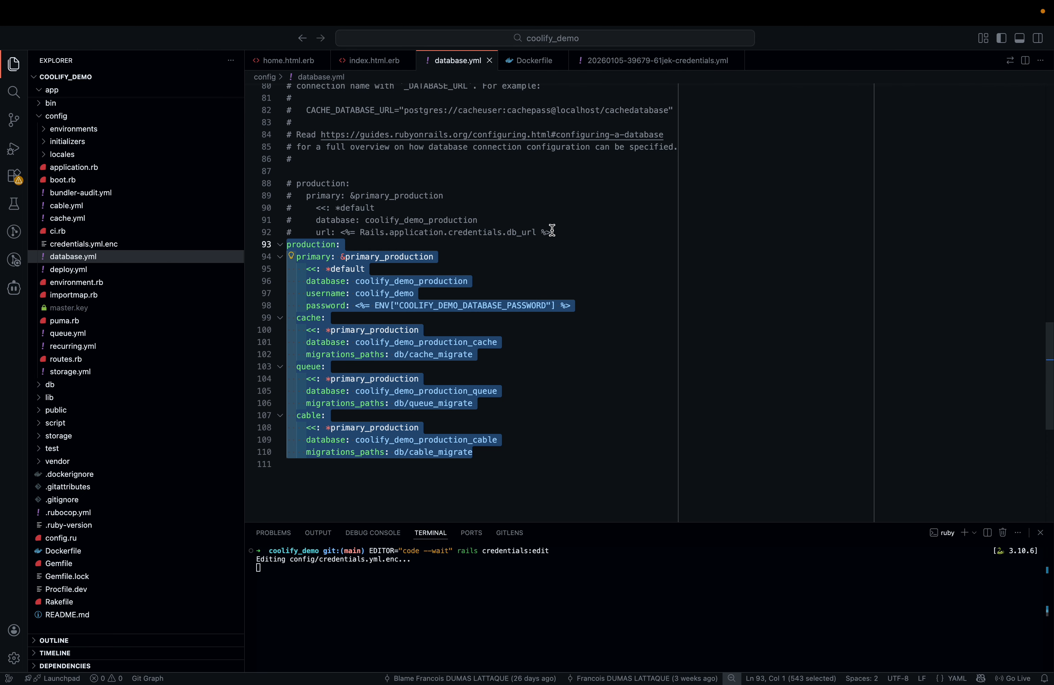
# Review the commented examples in database.yml for the production url setting, MY_APP_DATABASE_URL and the DATABASE_URL connection string.
pyautogui.scroll(5, 552, 230)
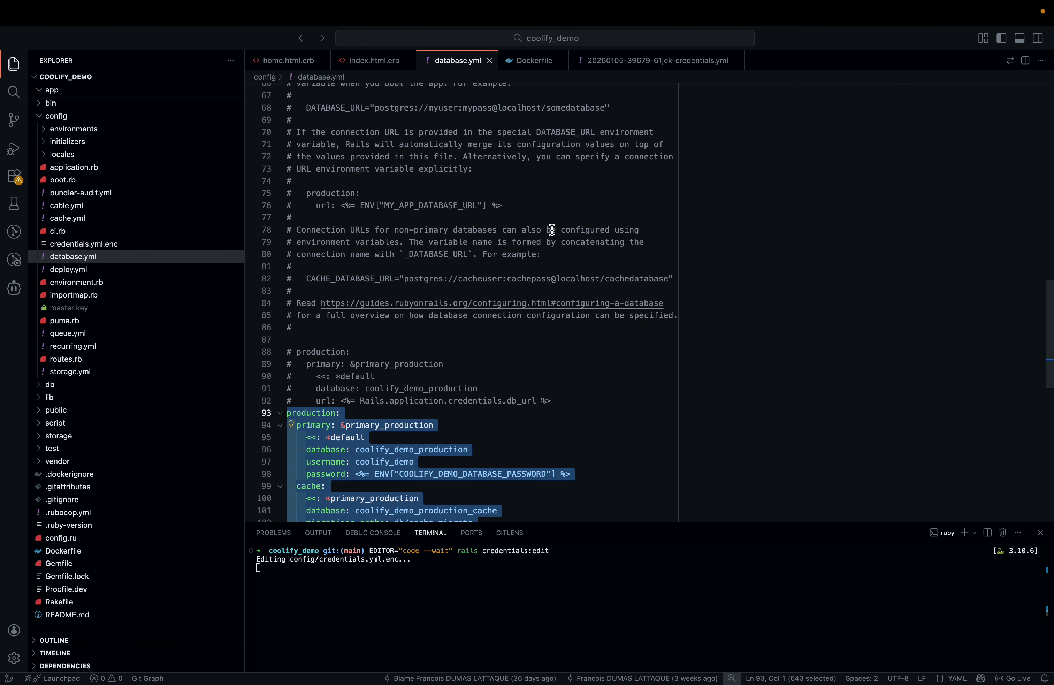
pyautogui.scroll(1, 552, 230)
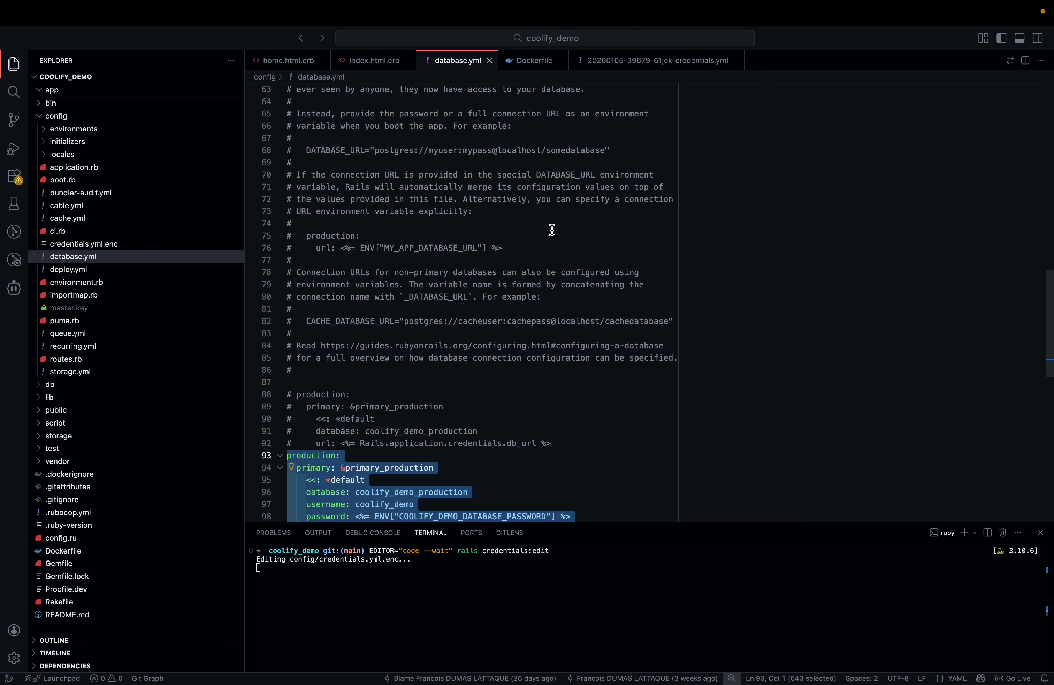
pyautogui.moveTo(316, 248); pyautogui.dragTo(507, 245)
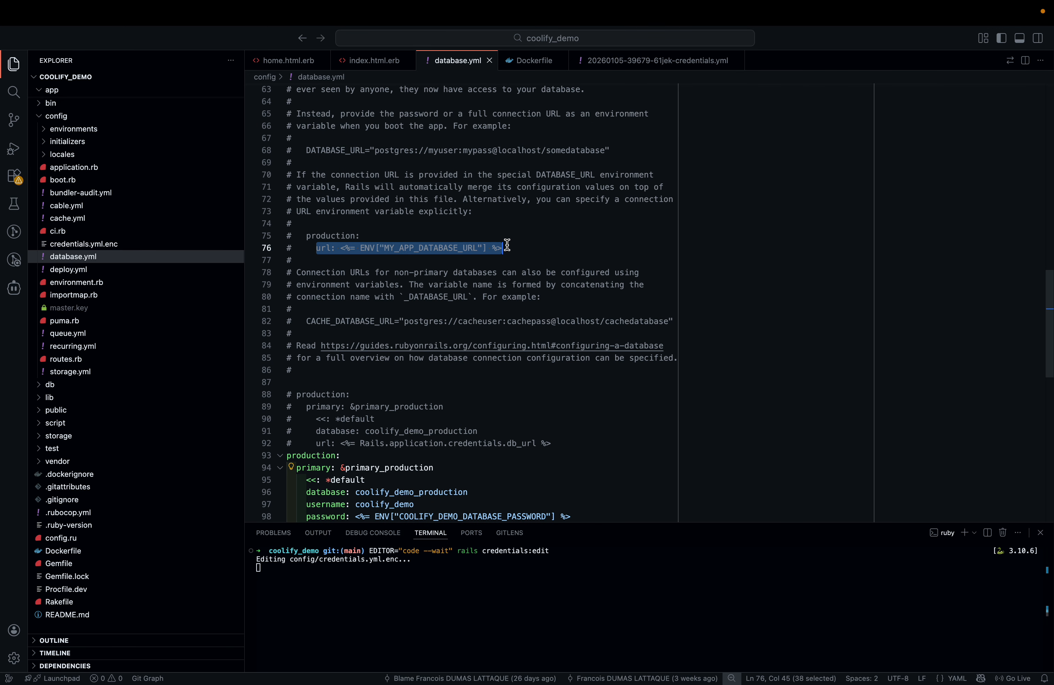
pyautogui.click(388, 247)
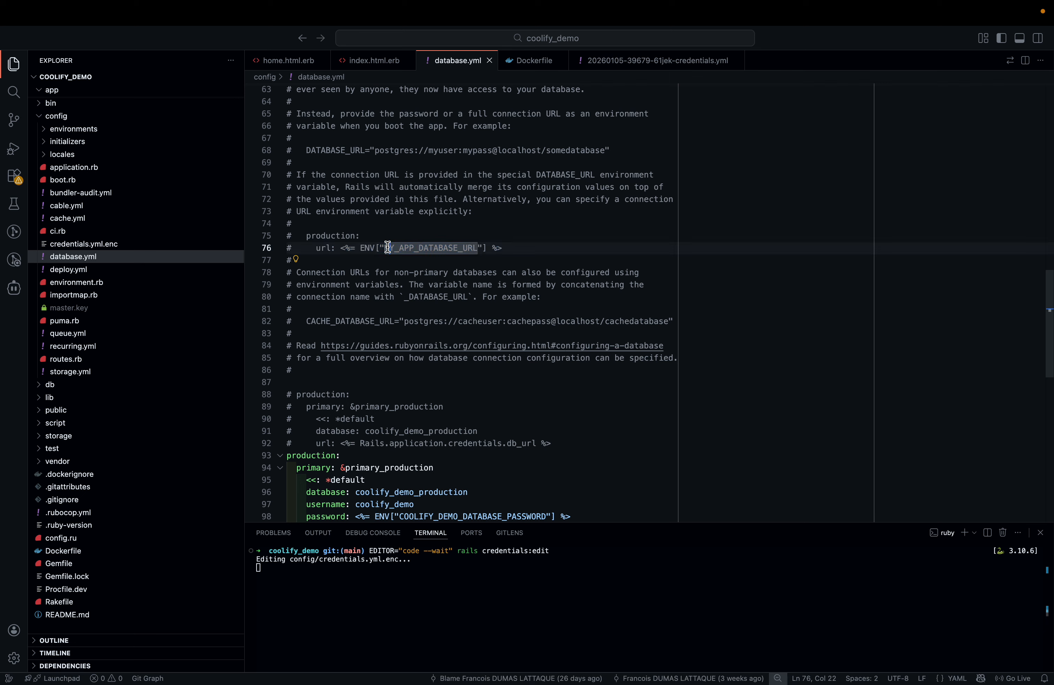
pyautogui.doubleClick(440, 246)
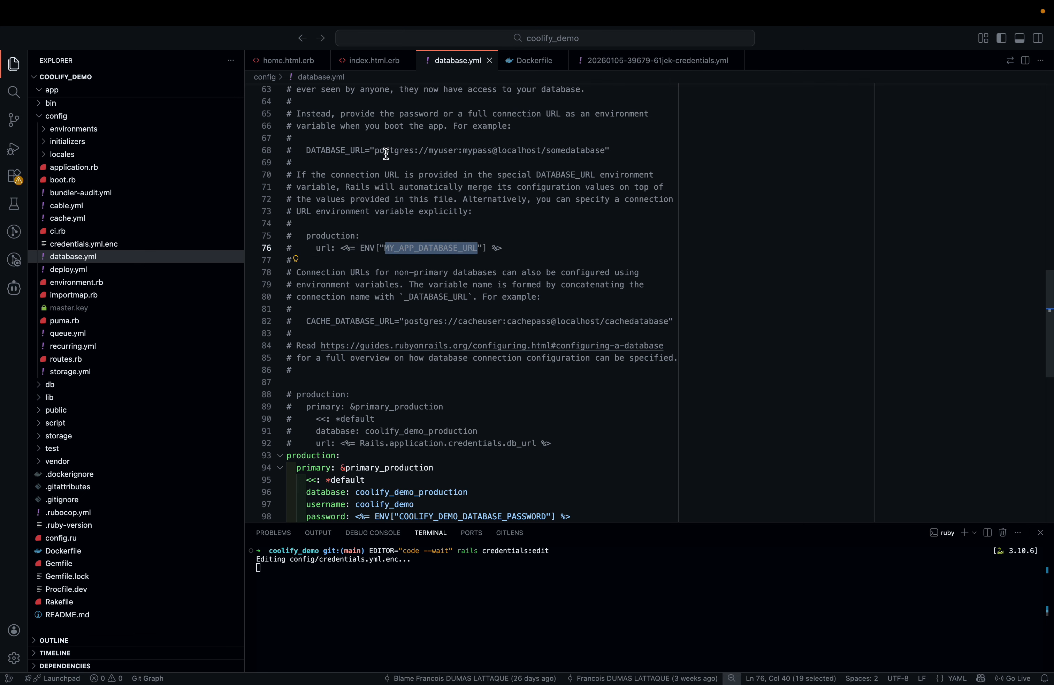
pyautogui.moveTo(385, 152); pyautogui.dragTo(586, 156)
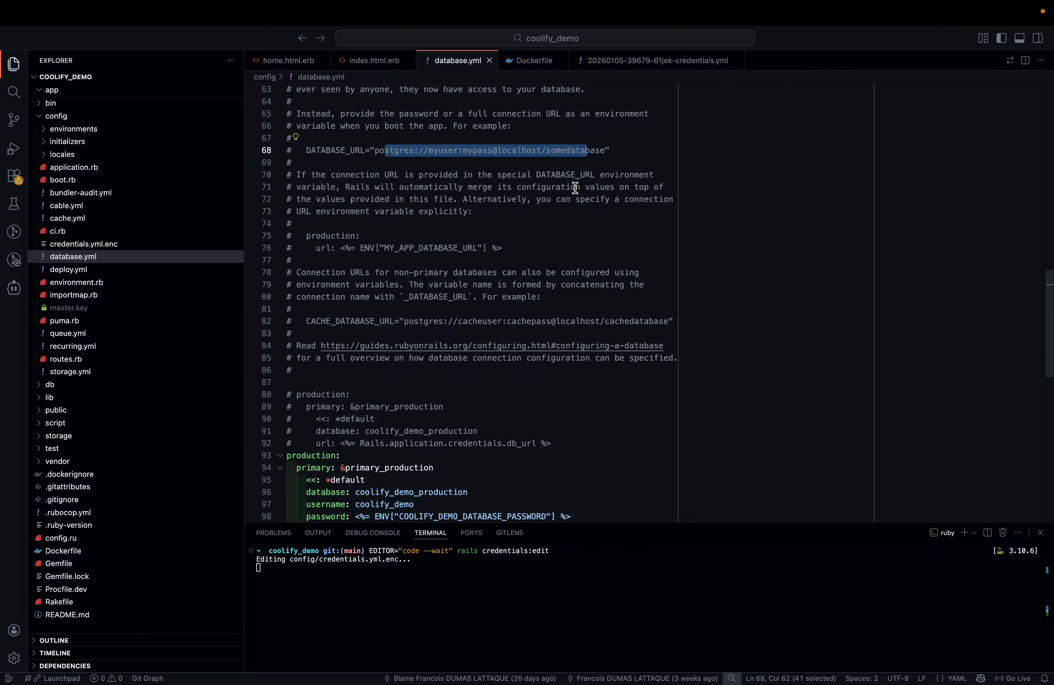
# Restore the line url: <%= ENV["DATABASE_URL"] %> under the production primary database in database.yml and check its variable name.
pyautogui.scroll(-3, 547, 316)
pyautogui.click(581, 336)
pyautogui.press('super+z')
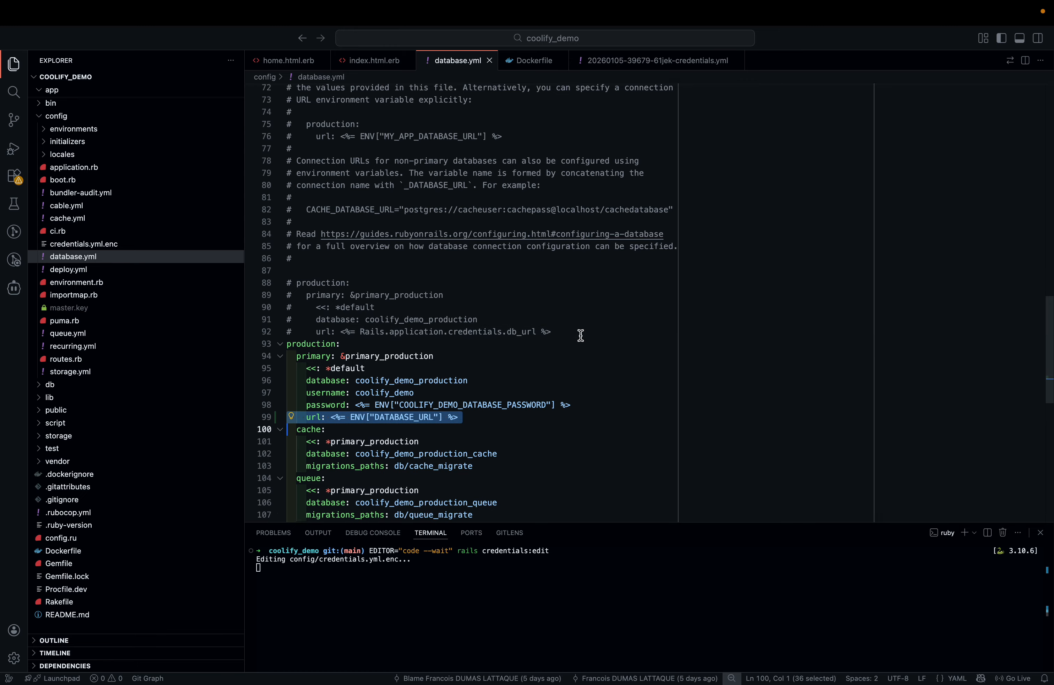
pyautogui.click(318, 418)
pyautogui.scroll(-2, 374, 418)
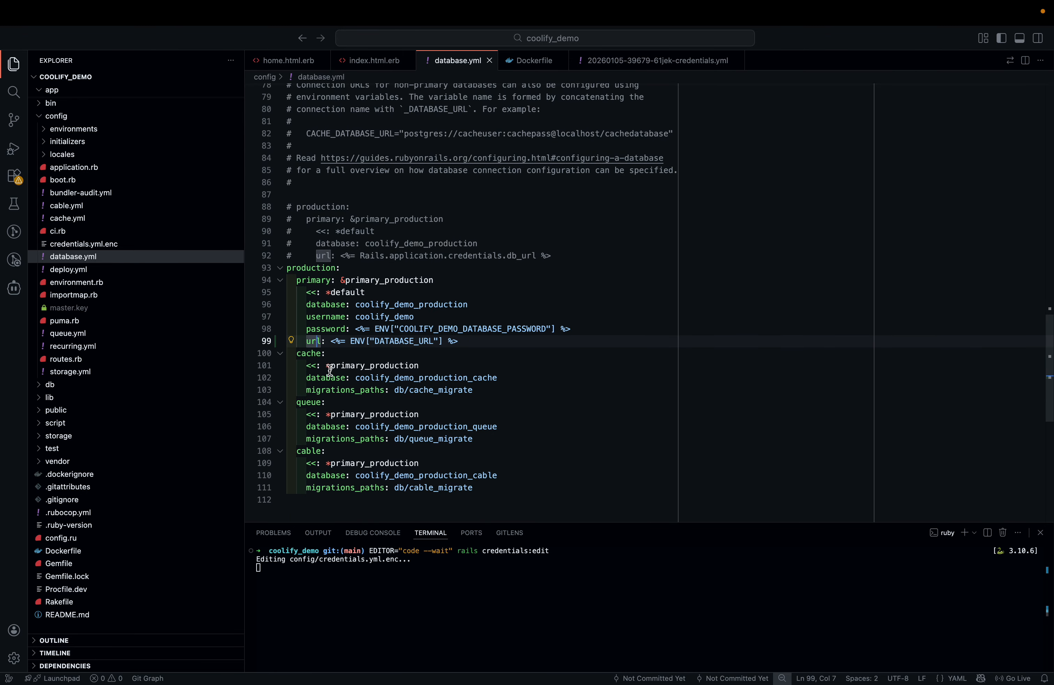
pyautogui.moveTo(334, 342); pyautogui.dragTo(466, 342)
pyautogui.doubleClick(403, 341)
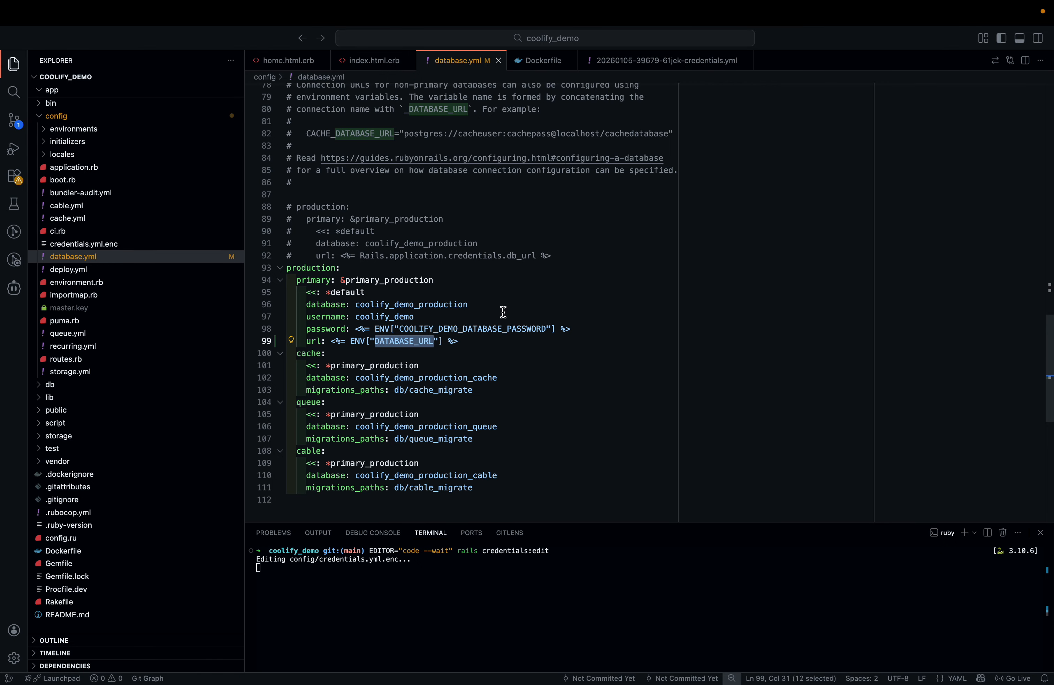
# Switch to Coolify and check the DATABASE_URL name in the application's production environment variables.
pyautogui.press('super+Tab')
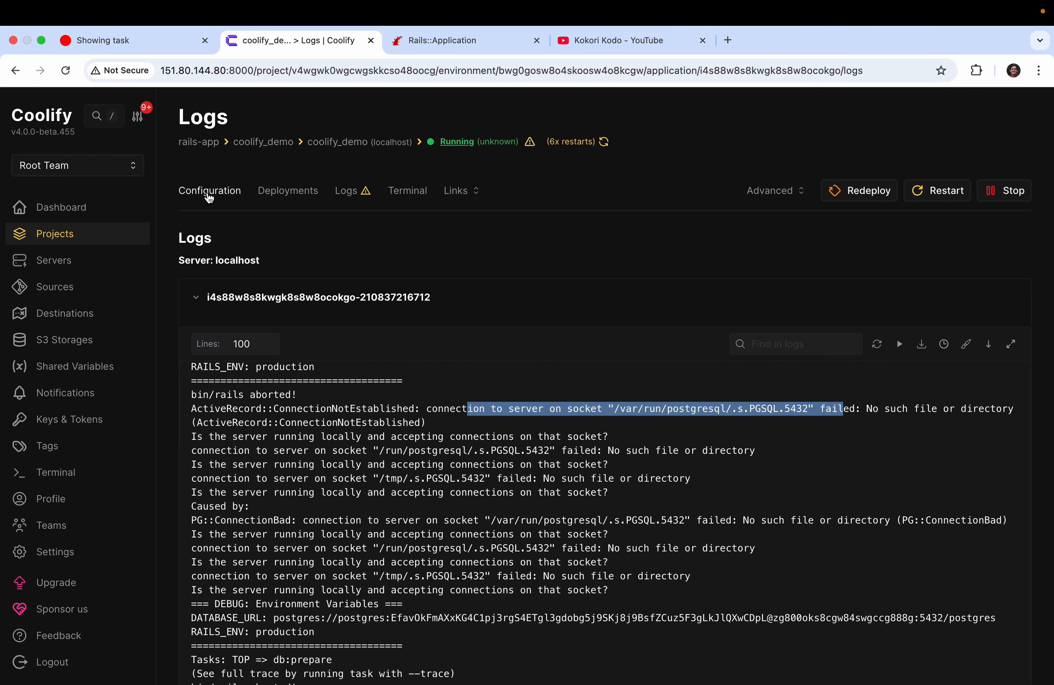
pyautogui.click(209, 191)
pyautogui.click(230, 289)
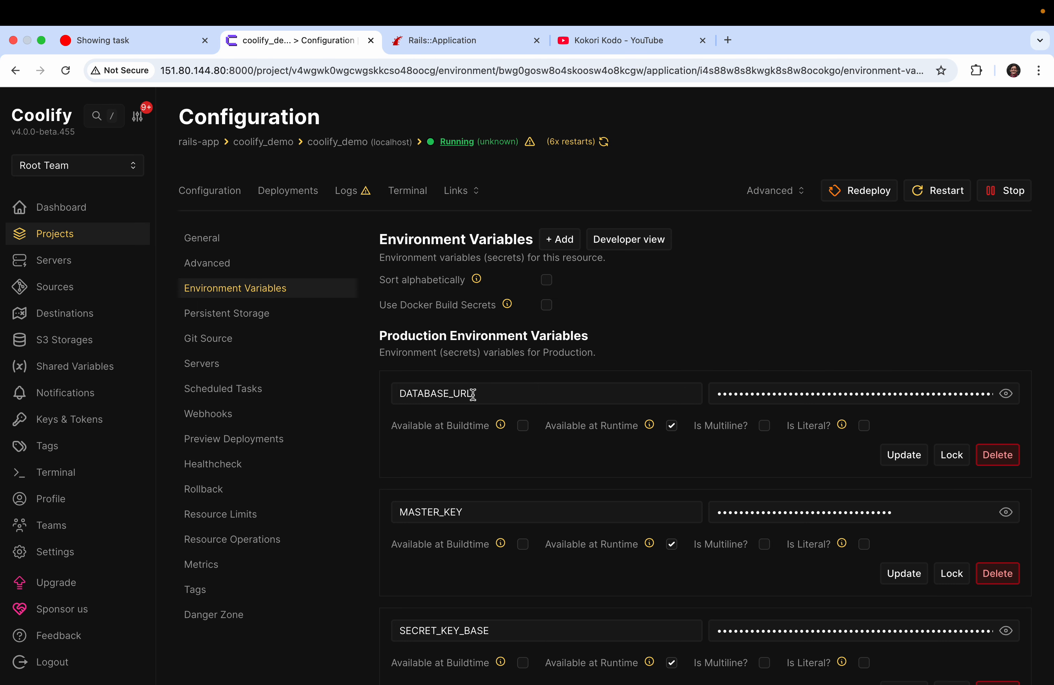
# Back in VS Code, stage database.yml and commit it with the message "add url to database.yml".
pyautogui.press('super+Tab')
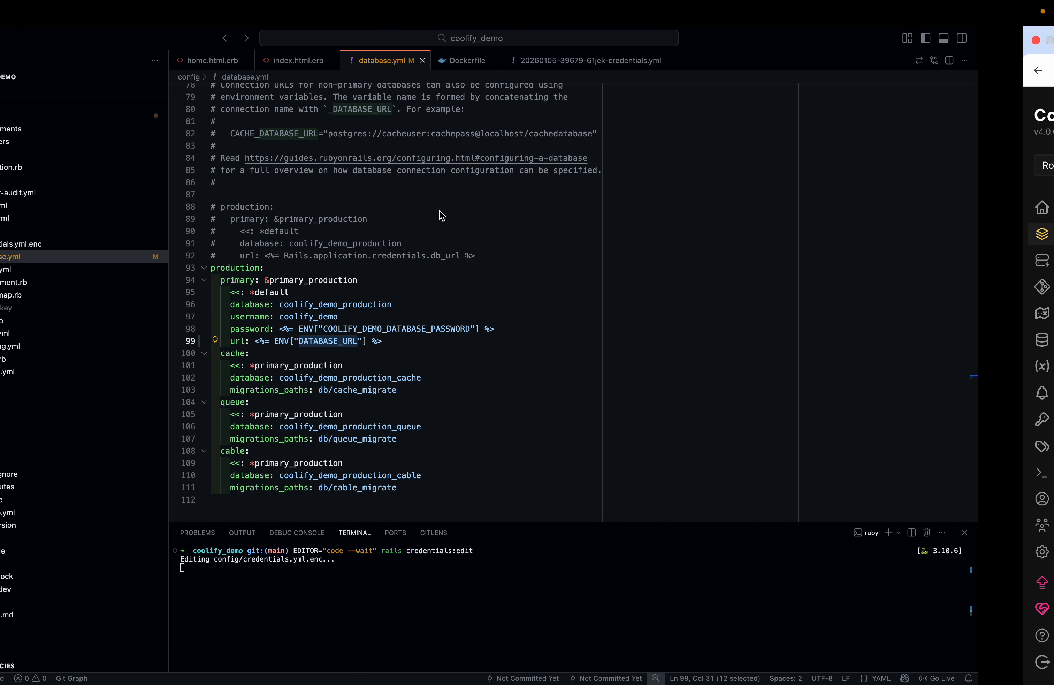
pyautogui.click(6, 124)
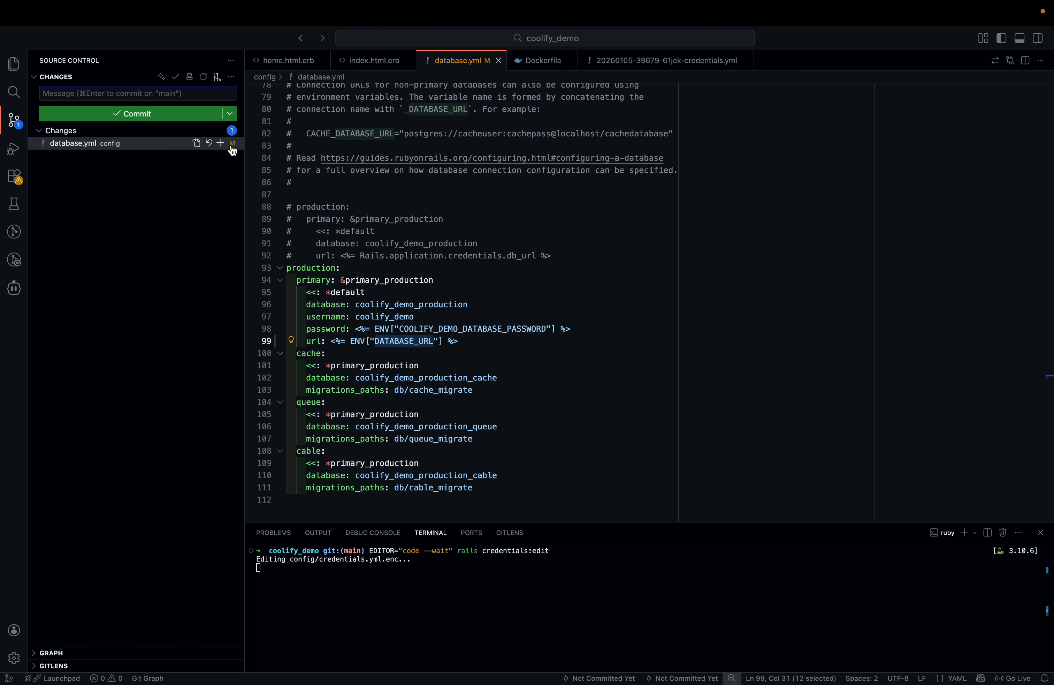
pyautogui.click(220, 143)
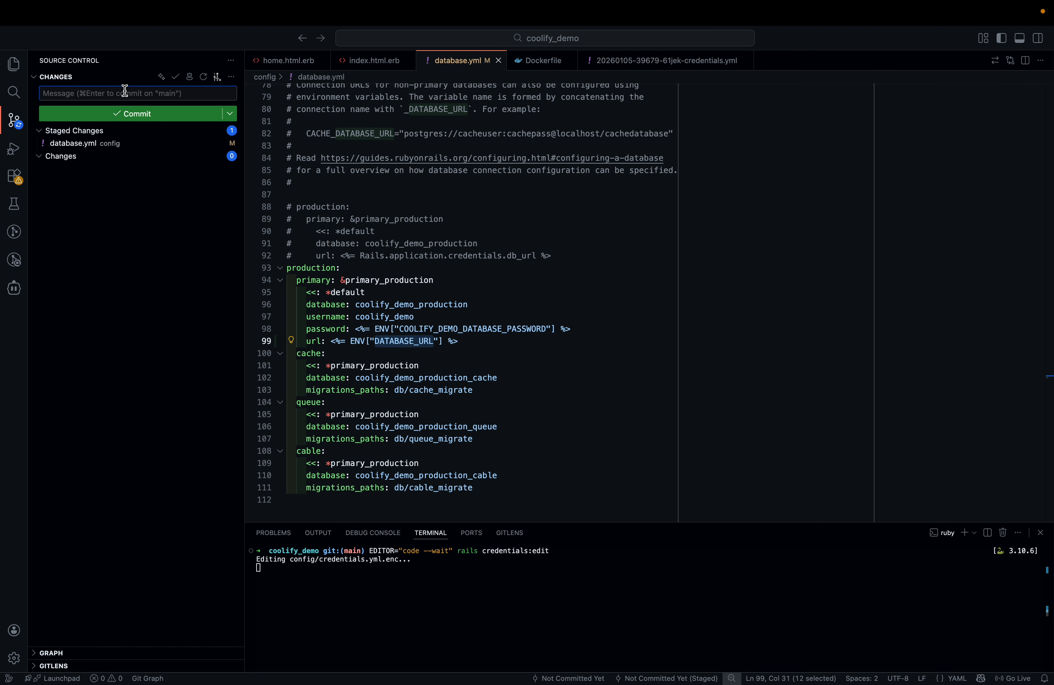
pyautogui.write('add url ')
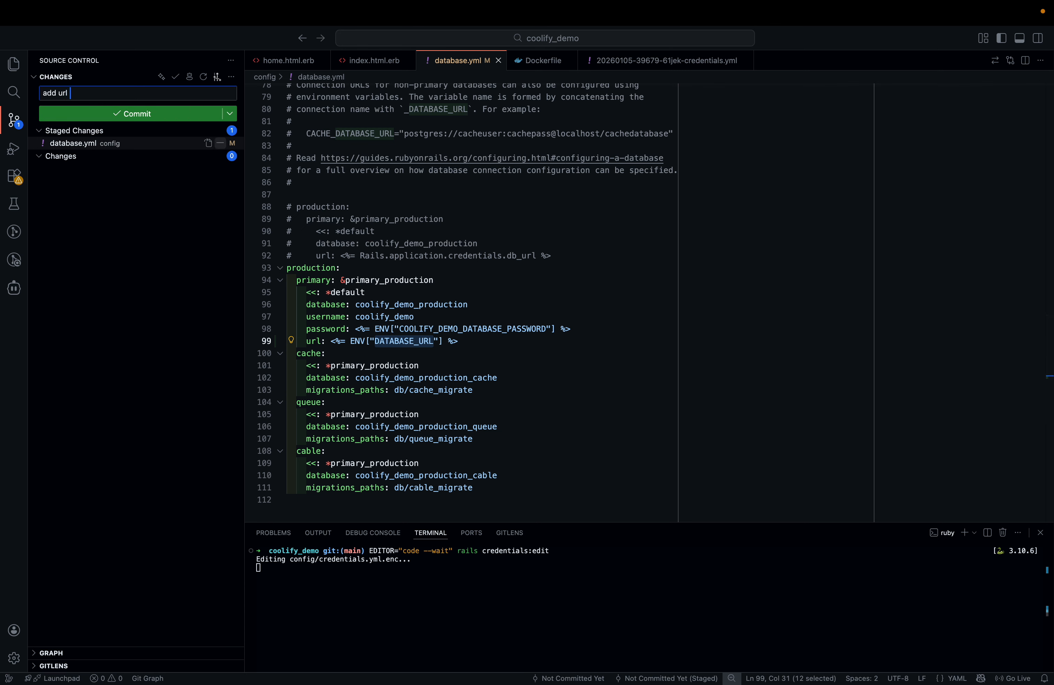
pyautogui.write('to d')
pyautogui.write('atabase.yml')
pyautogui.click(164, 114)
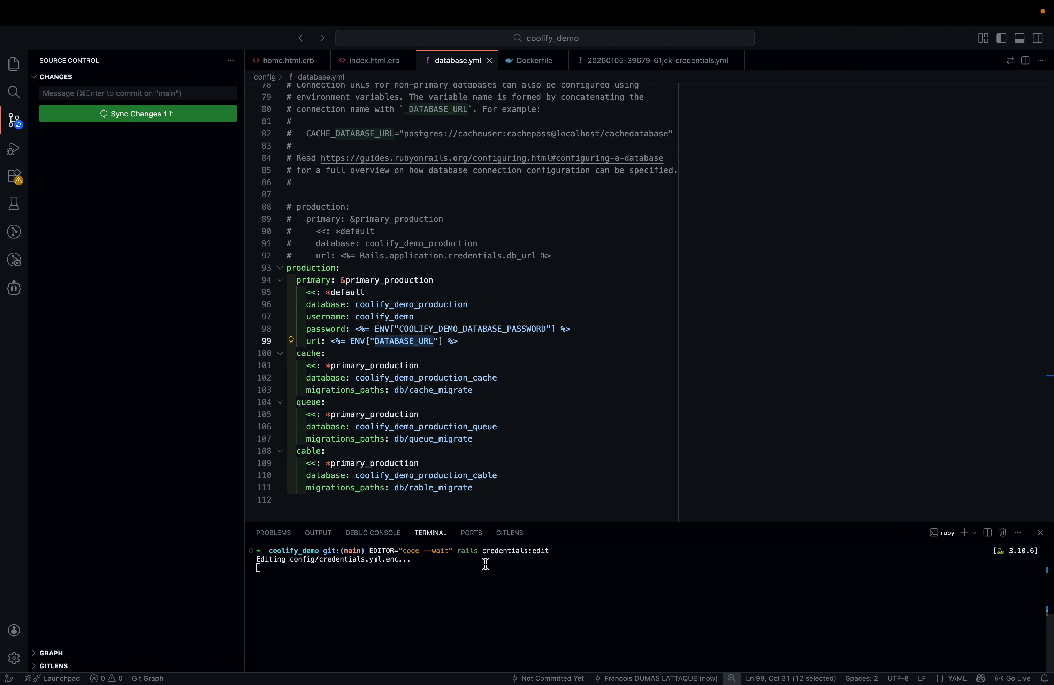
# Close the temporary credentials file and push the commit with git push in the terminal.
pyautogui.click(720, 60)
pyautogui.click(736, 60)
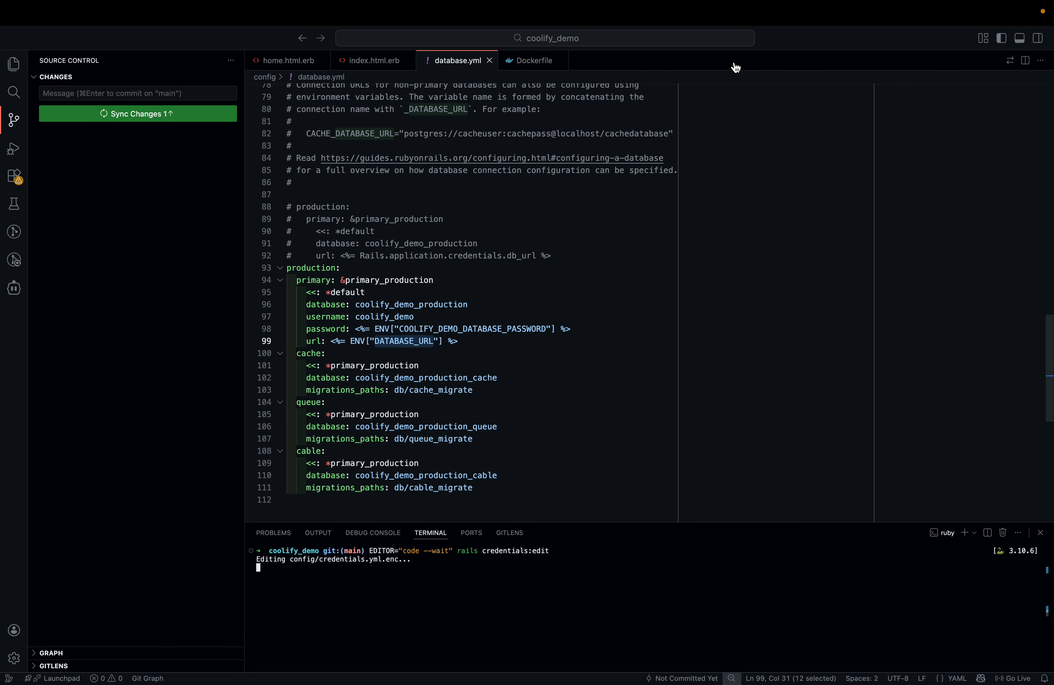
pyautogui.write('git psu')
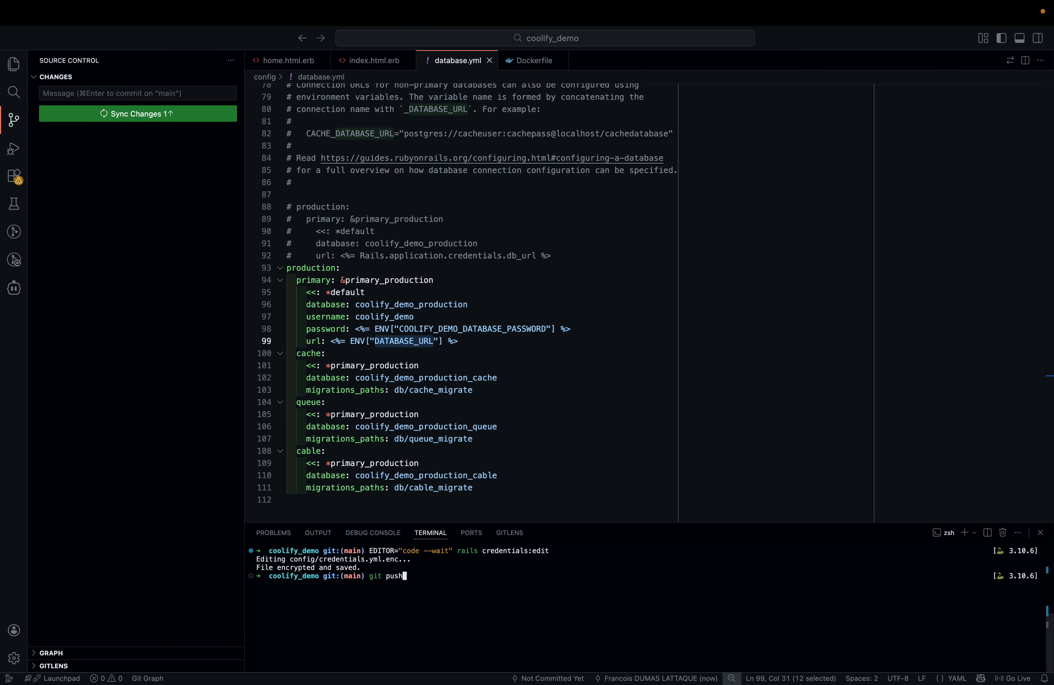
pyautogui.press('Return')
# Return to Coolify, open the "add url to database.yml" deployment, and review the rolling update entries in its log.
pyautogui.hotkey('ctrl', 'Right')
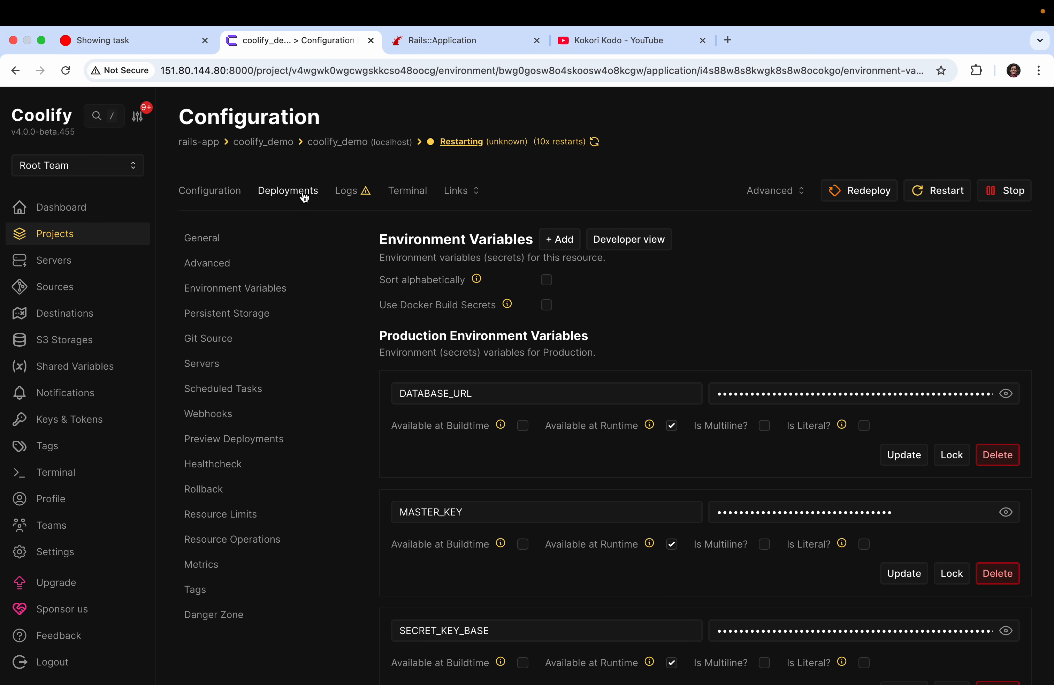
pyautogui.click(292, 196)
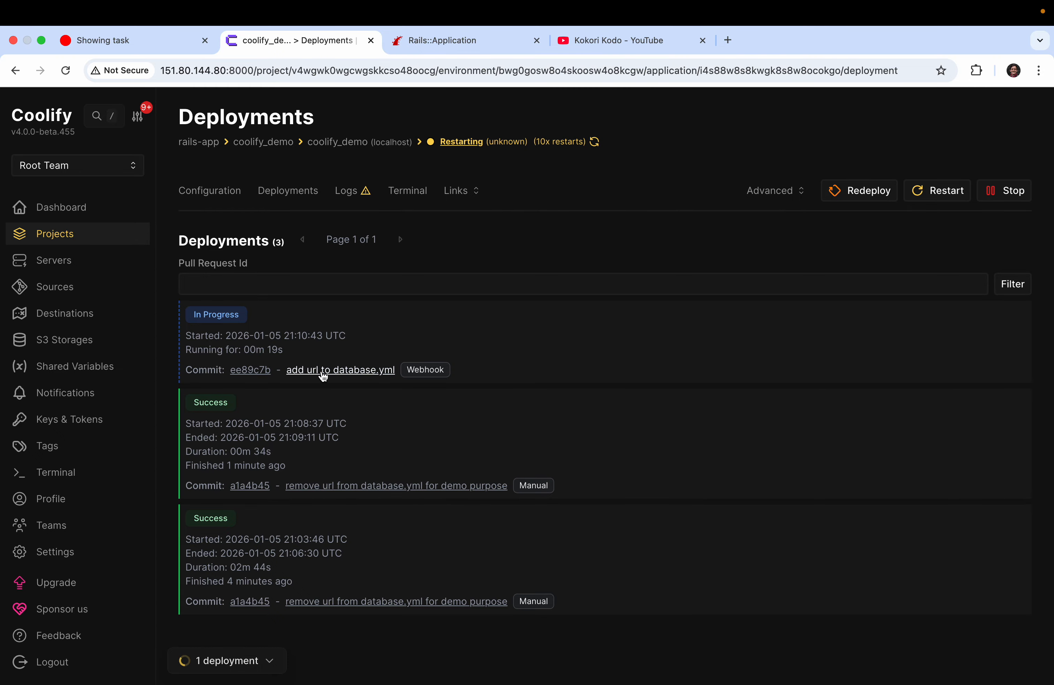
pyautogui.click(220, 316)
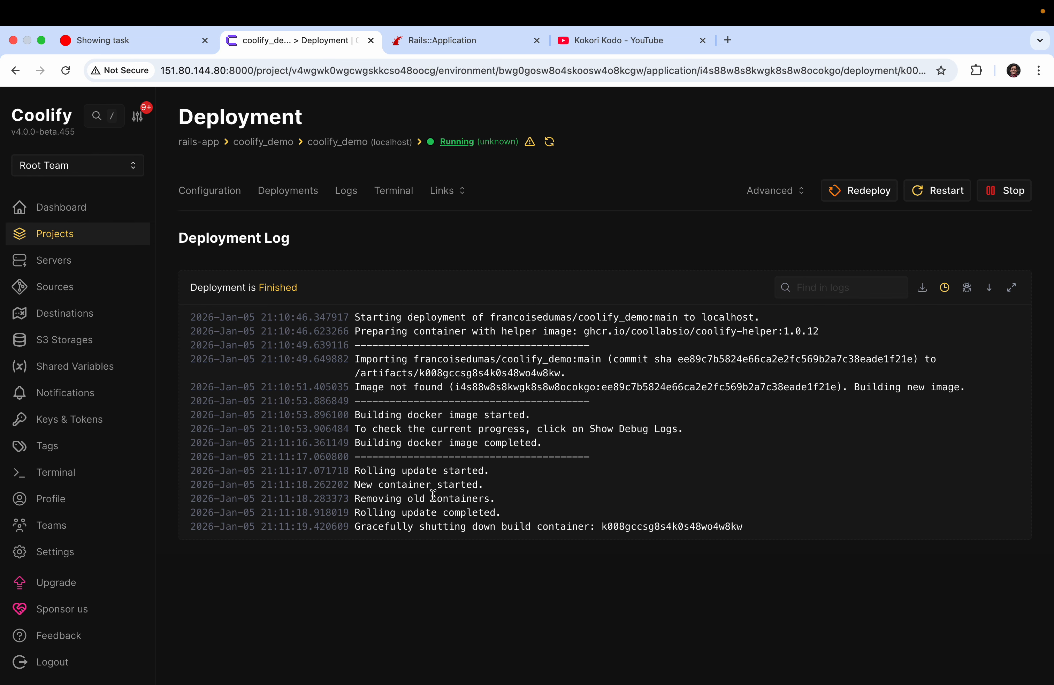
pyautogui.moveTo(753, 527); pyautogui.dragTo(381, 470)
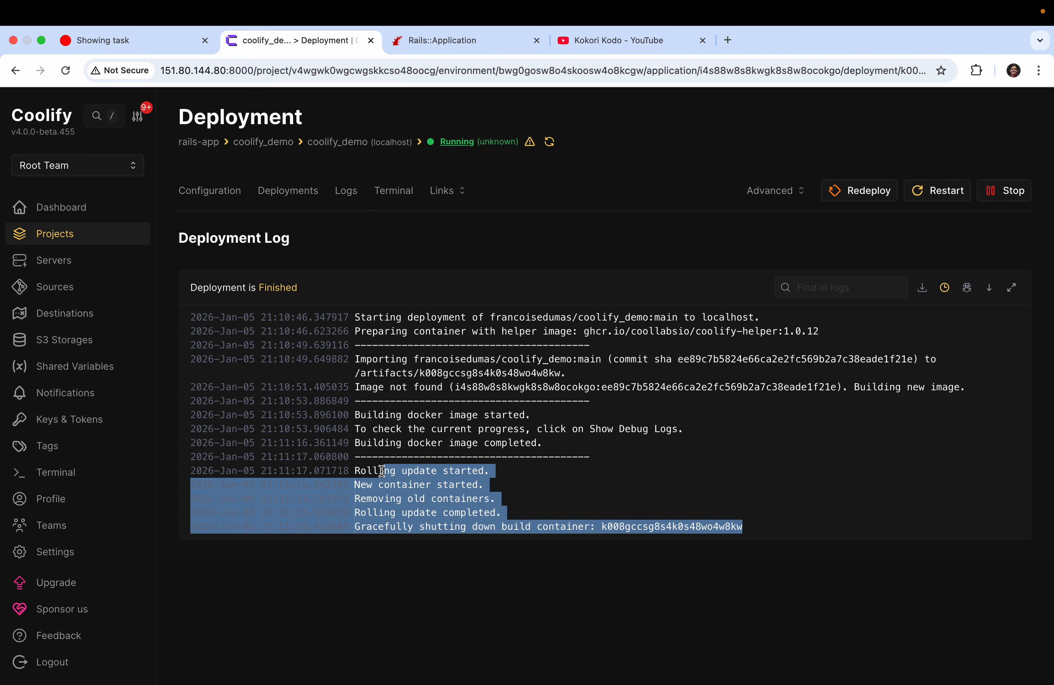
pyautogui.click(350, 193)
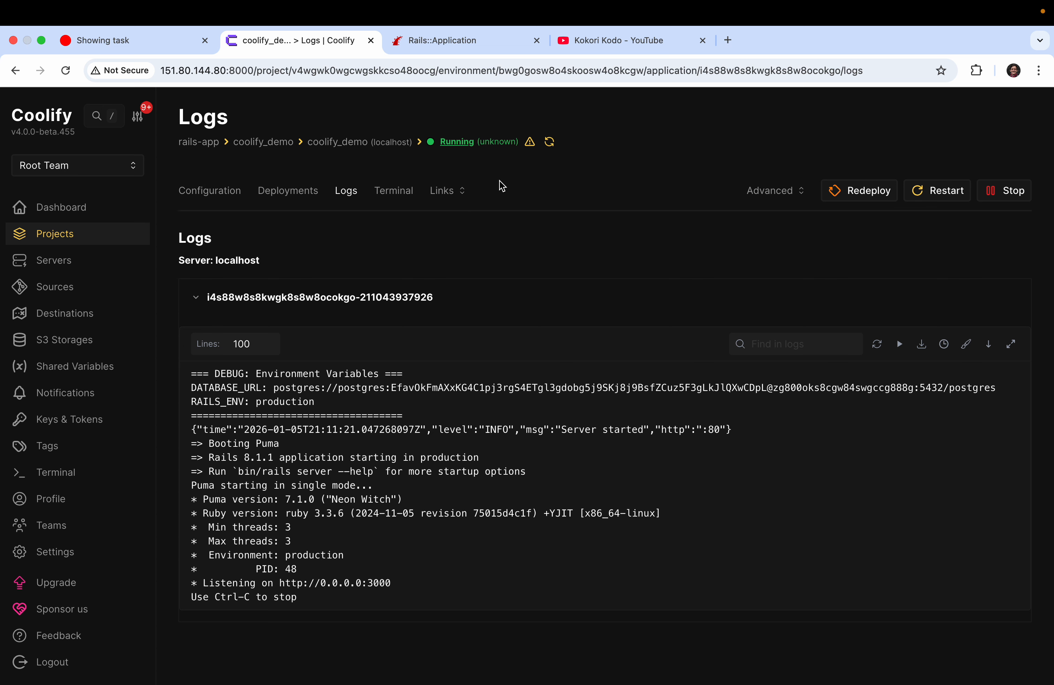
pyautogui.click(446, 192)
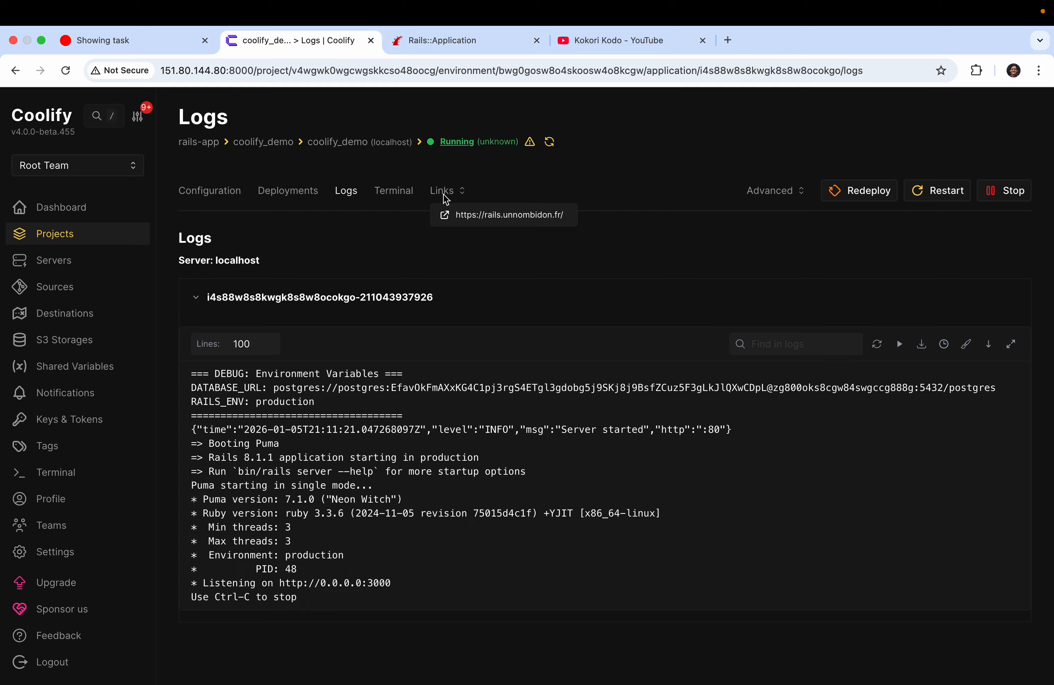
pyautogui.click(496, 218)
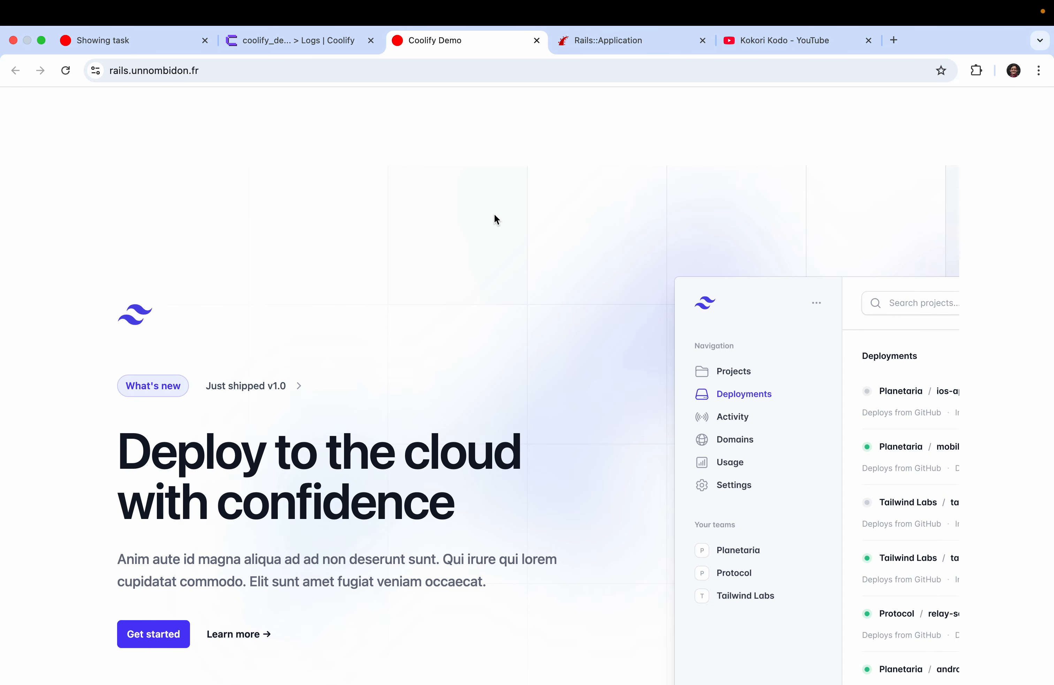
pyautogui.click(343, 72)
pyautogui.click(362, 72)
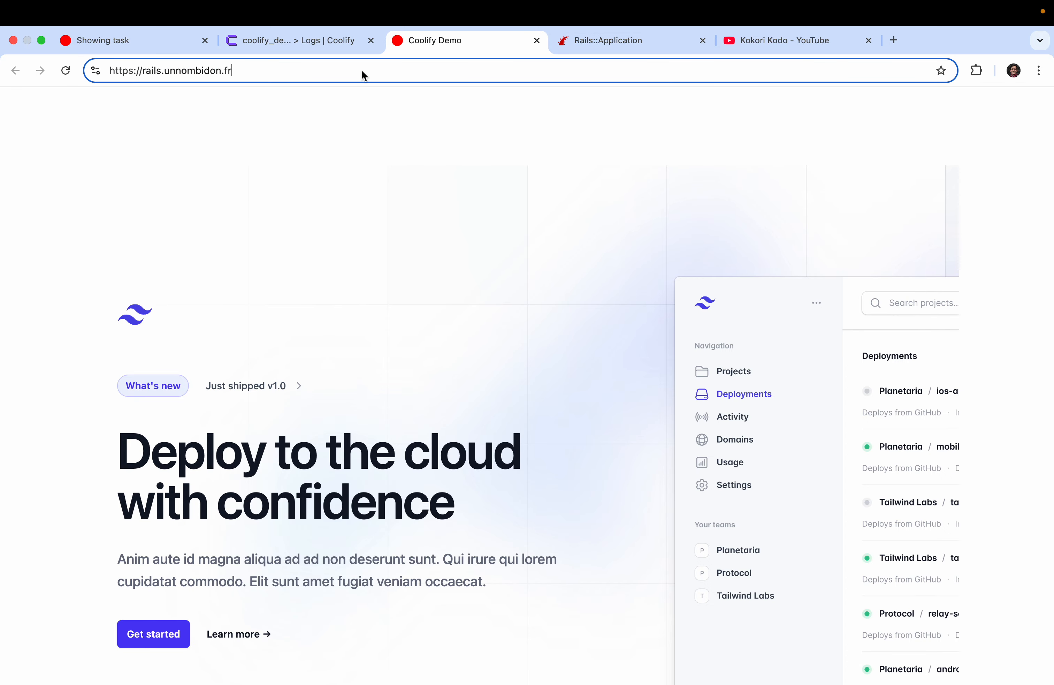
pyautogui.write('/')
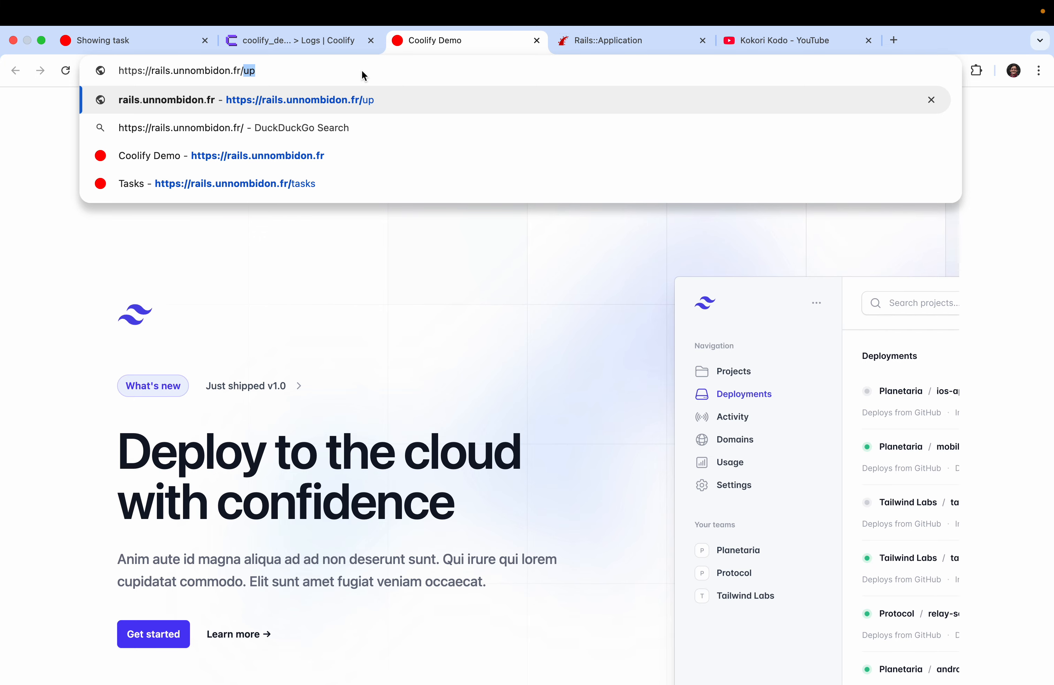
pyautogui.press('Return')
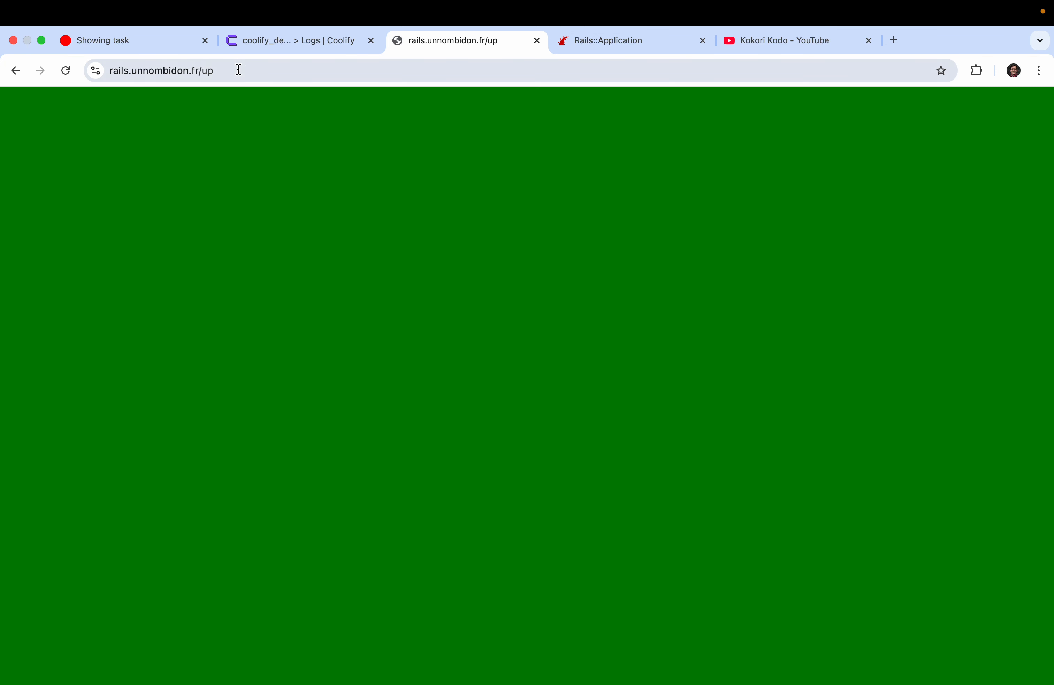
# Go to the live site's /tasks page and create a new task with the content "My first task".
pyautogui.doubleClick(205, 72)
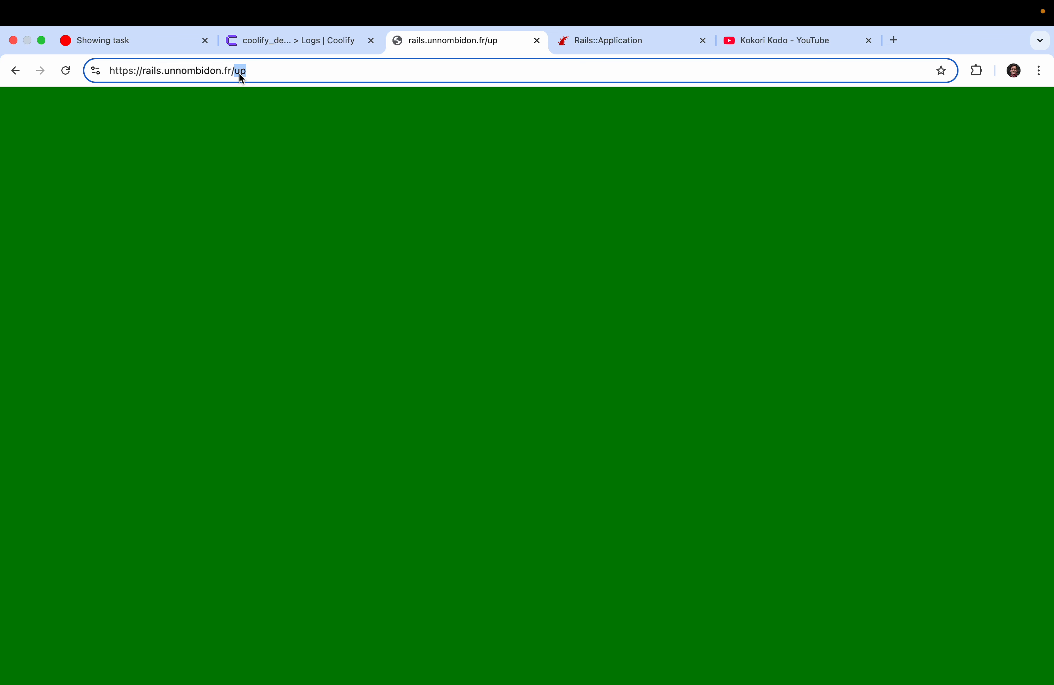
pyautogui.write('tasks')
pyautogui.press('Return')
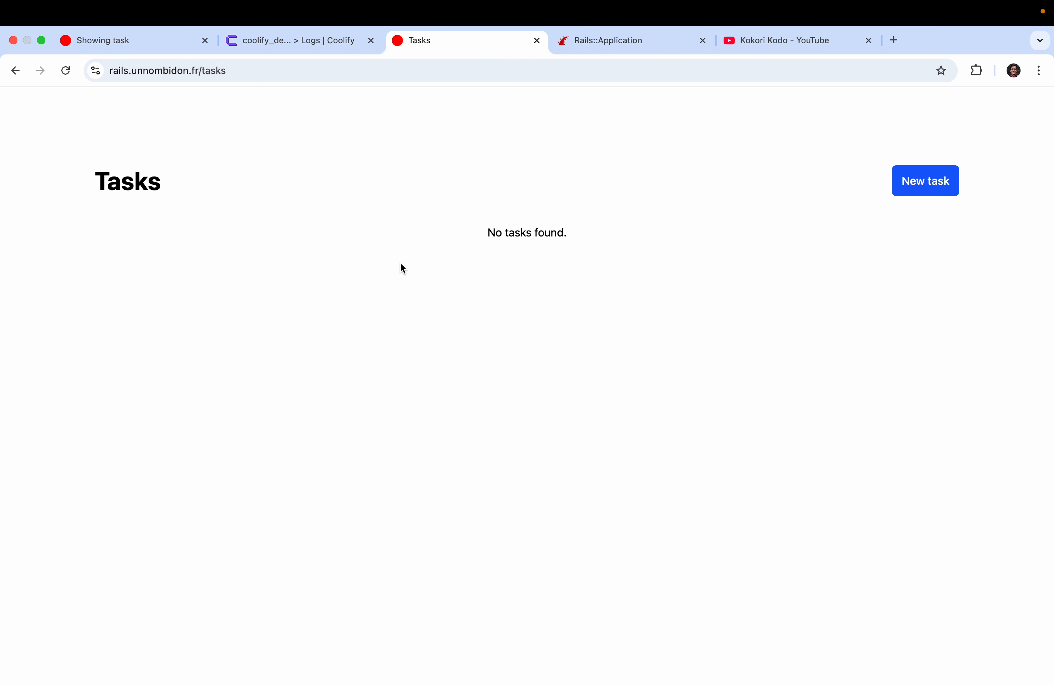
pyautogui.click(908, 191)
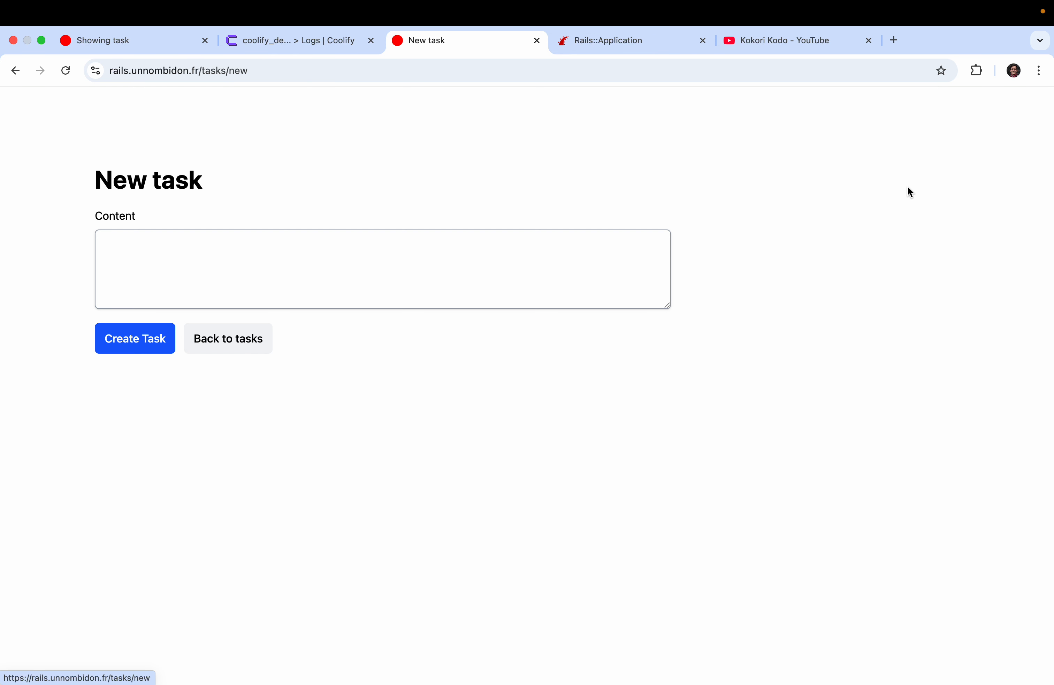
pyautogui.click(264, 266)
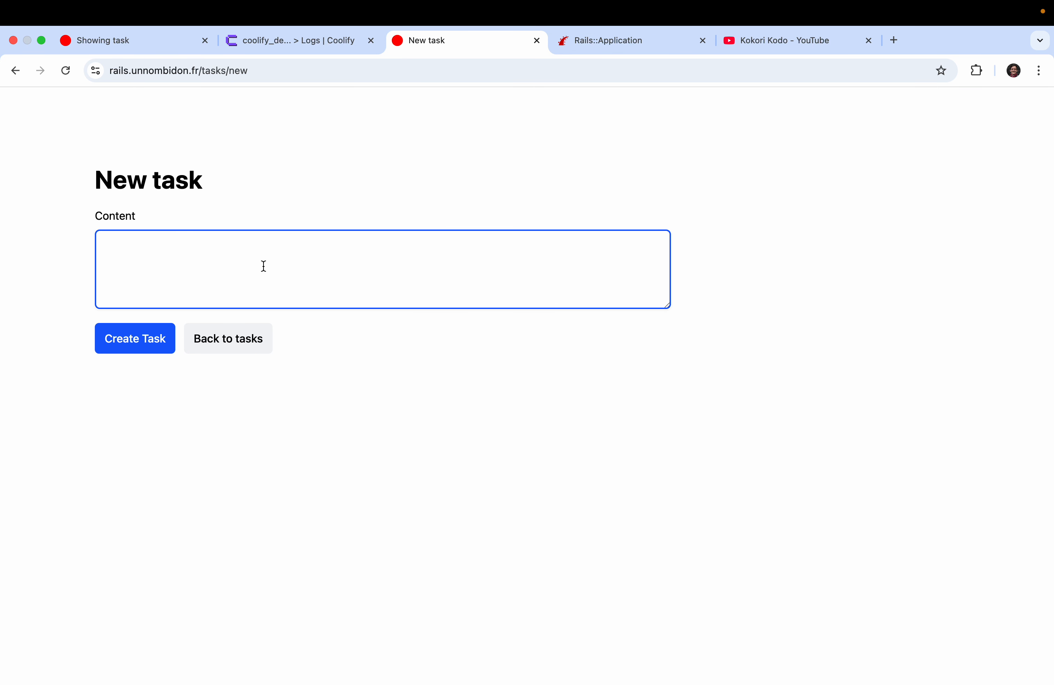
pyautogui.write('Mu')
pyautogui.write(' first task')
pyautogui.click(153, 346)
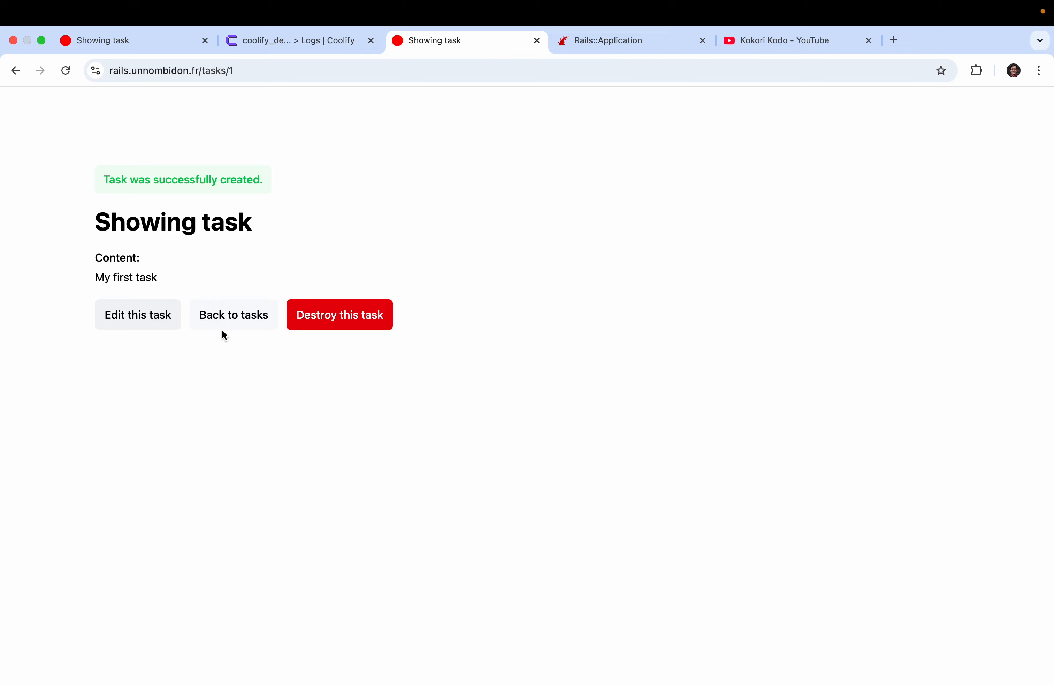
# Return to the task list and check the entry of the newly created task.
pyautogui.click(233, 326)
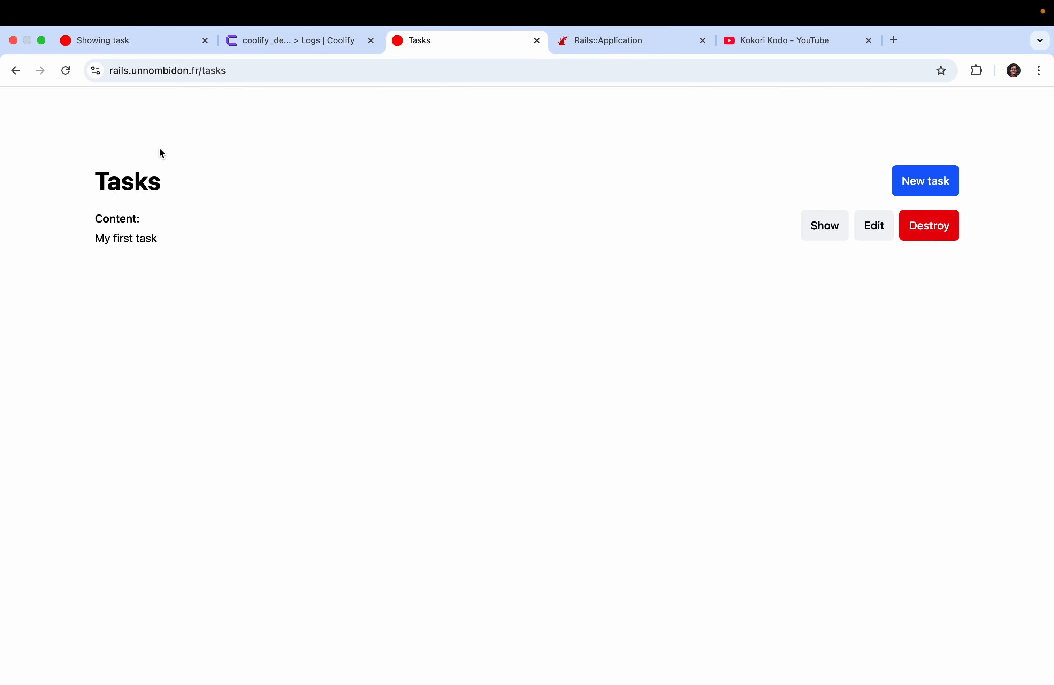
pyautogui.moveTo(93, 238); pyautogui.dragTo(285, 238)
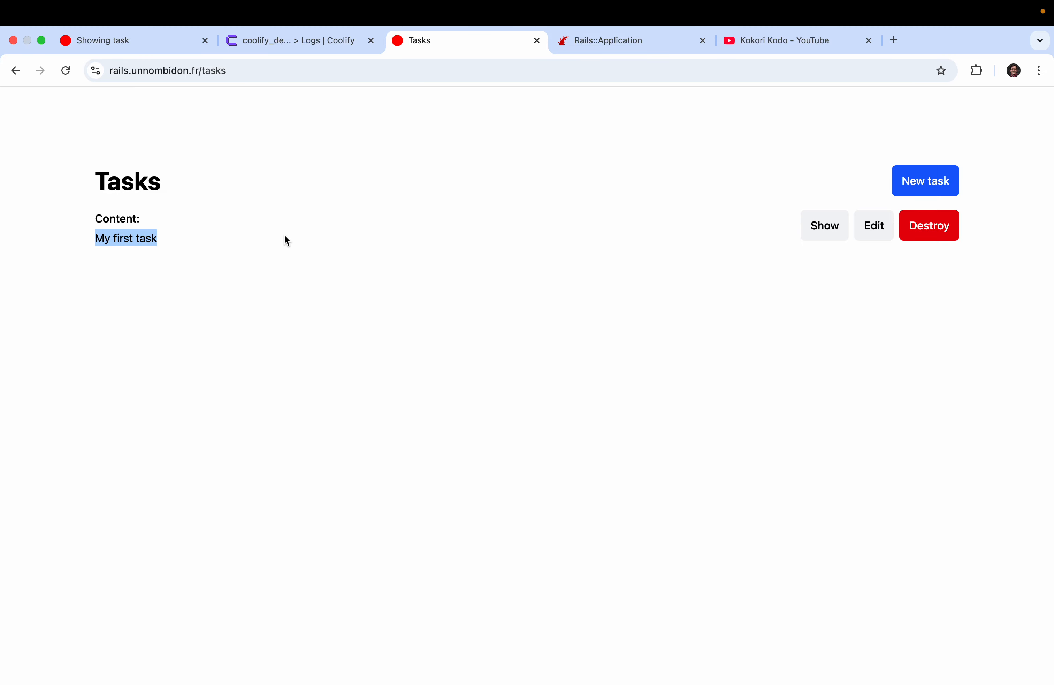
pyautogui.click(666, 225)
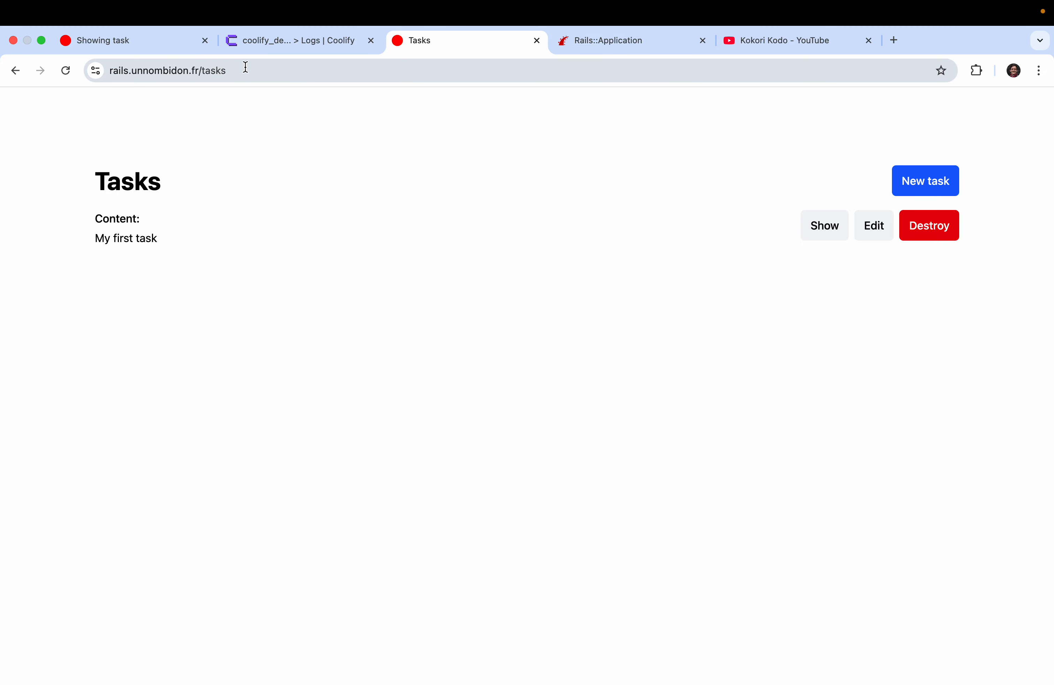
# Go back to the coolify_demo logs in Coolify and switch to the Kokori Kodo channel page on YouTube.
pyautogui.click(250, 51)
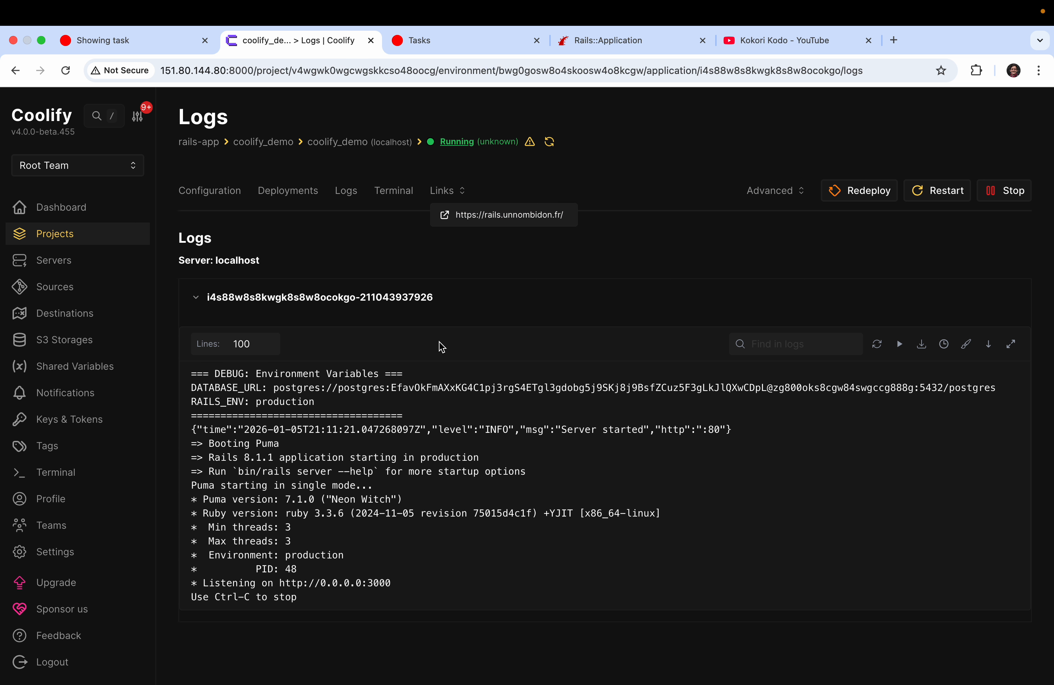
pyautogui.click(799, 47)
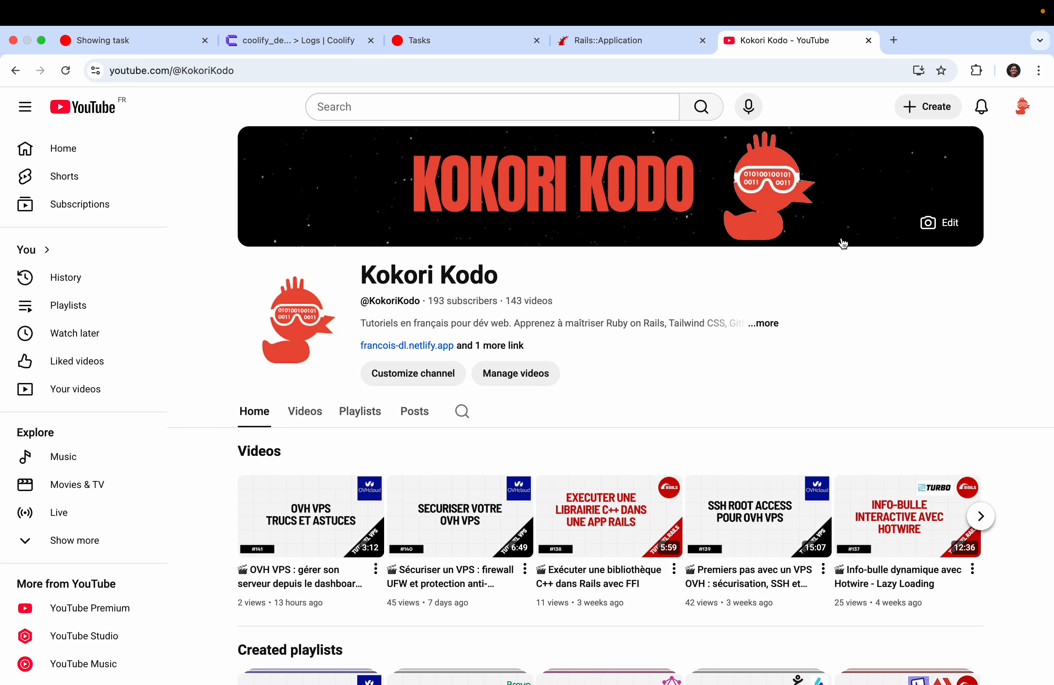